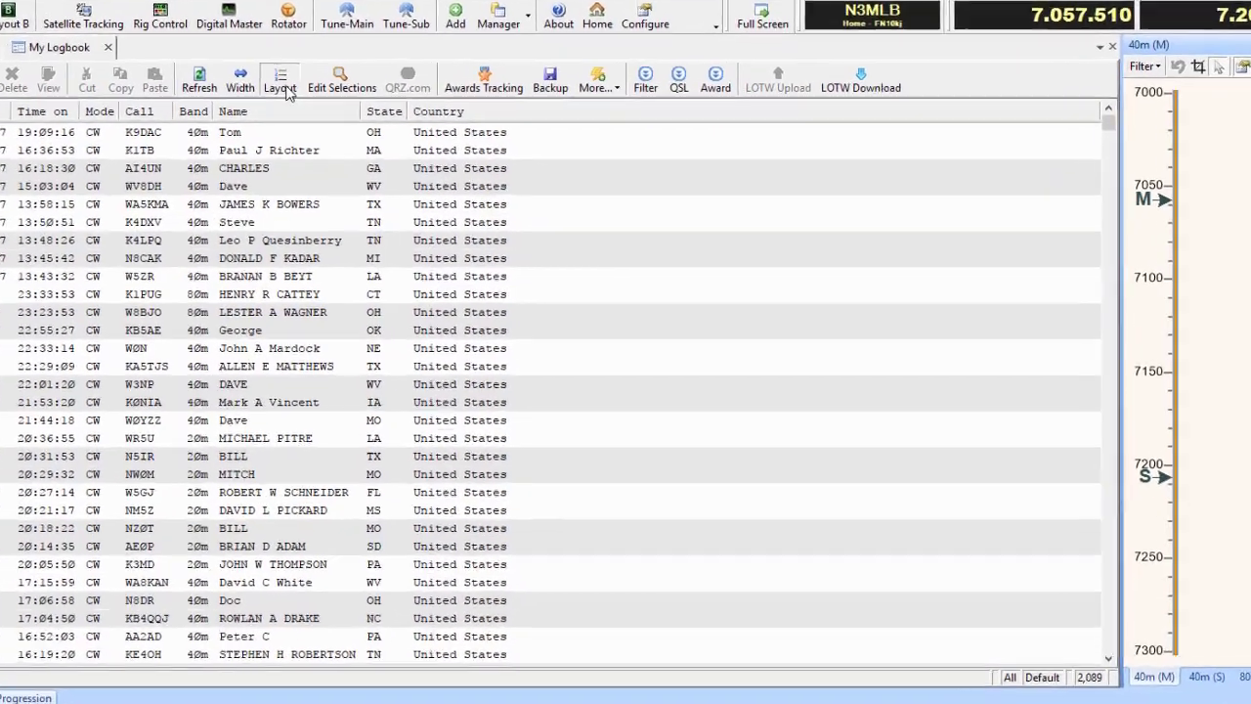
# Add Distance and TX Power to the log's selected columns in Layout Fields.
pyautogui.click(343, 110)
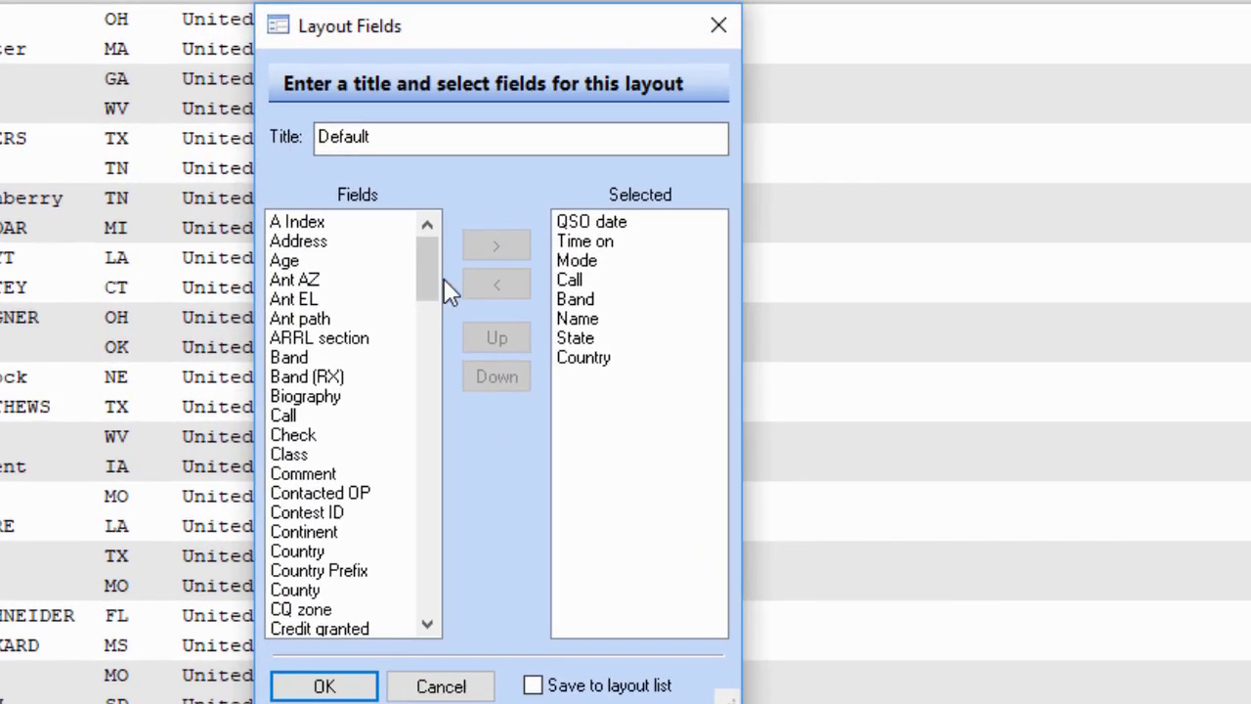
pyautogui.moveTo(430, 269); pyautogui.dragTo(434, 335)
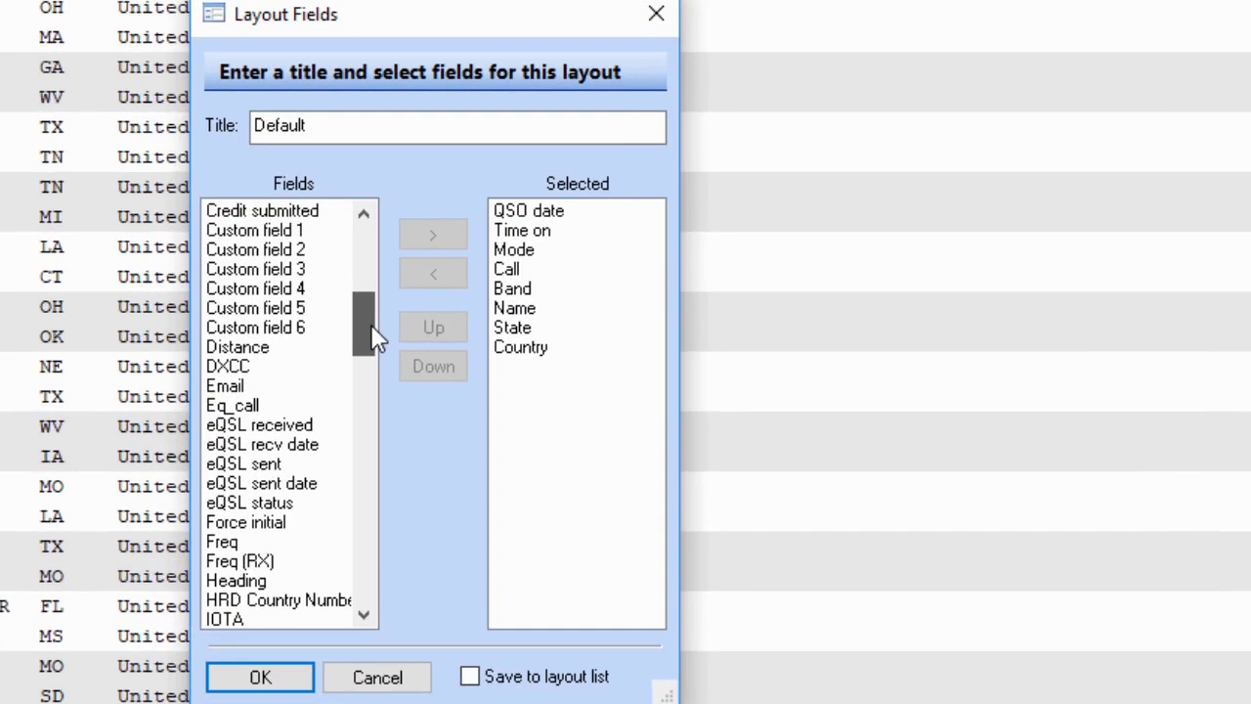
pyautogui.click(238, 347)
pyautogui.click(434, 236)
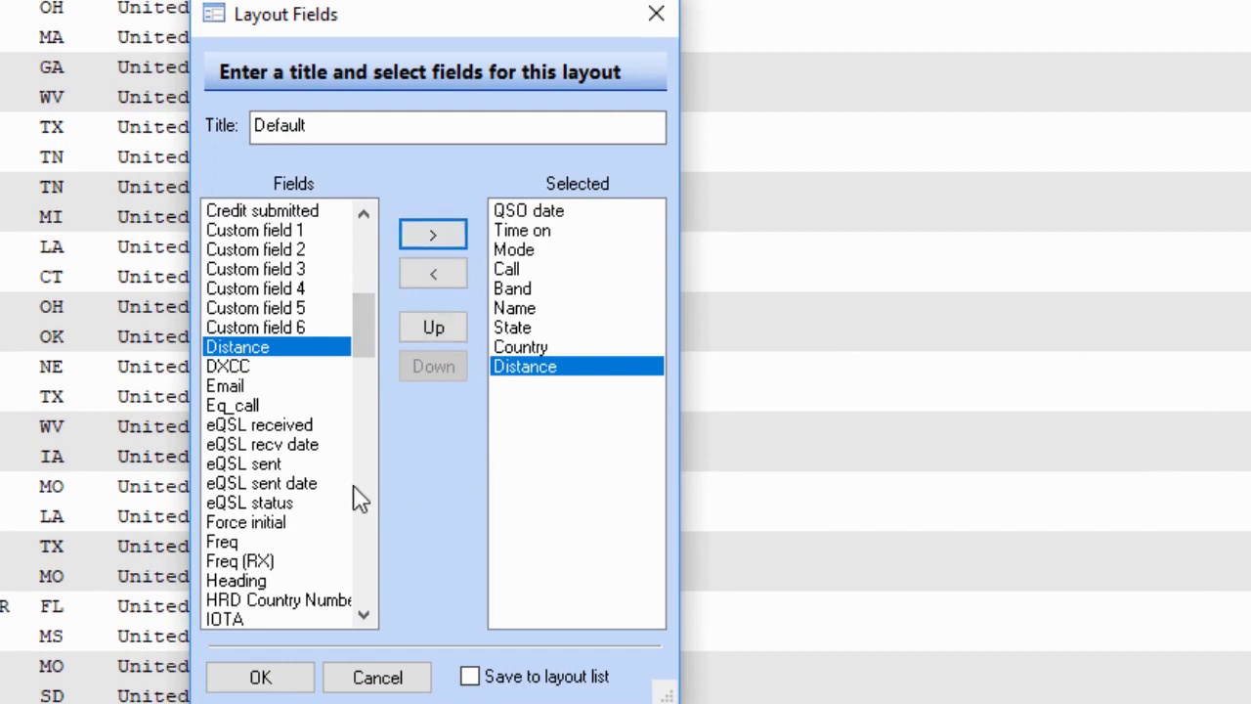
pyautogui.moveTo(367, 329); pyautogui.dragTo(380, 567)
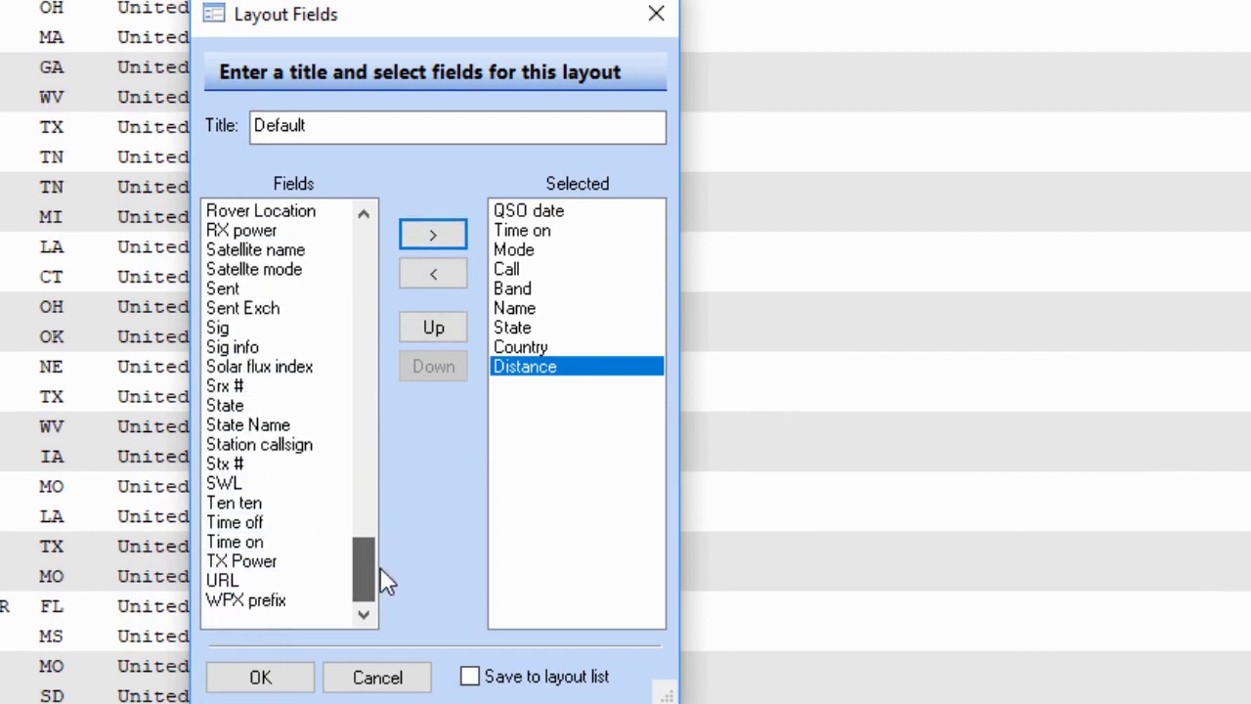
pyautogui.click(273, 564)
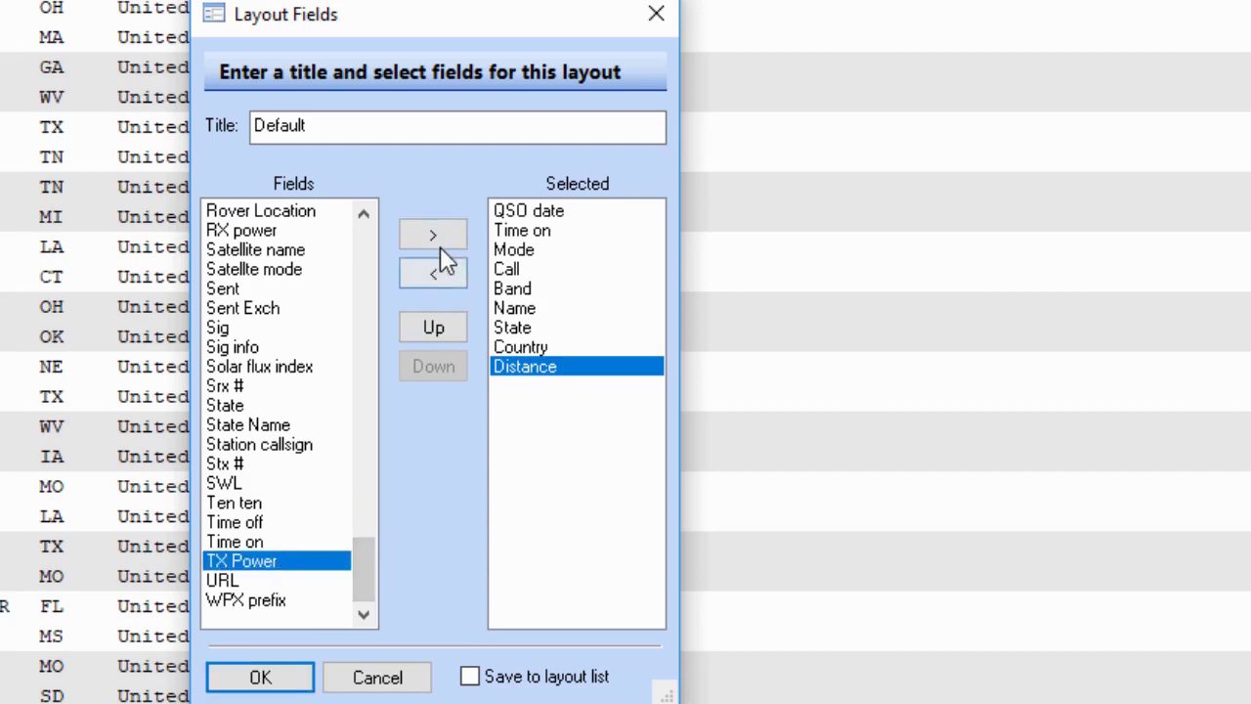
pyautogui.click(440, 244)
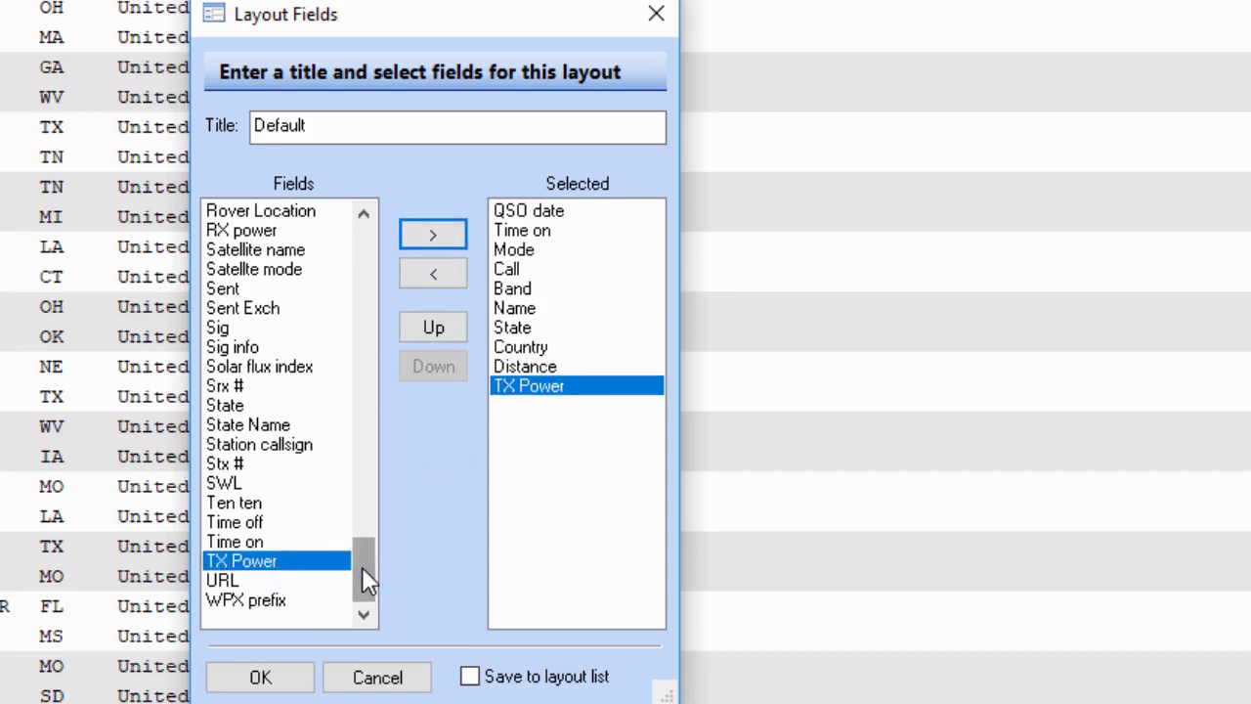
# Add A Index, K index and Solar flux index to the selected columns.
pyautogui.moveTo(362, 570); pyautogui.dragTo(366, 382)
pyautogui.click(303, 217)
pyautogui.click(433, 234)
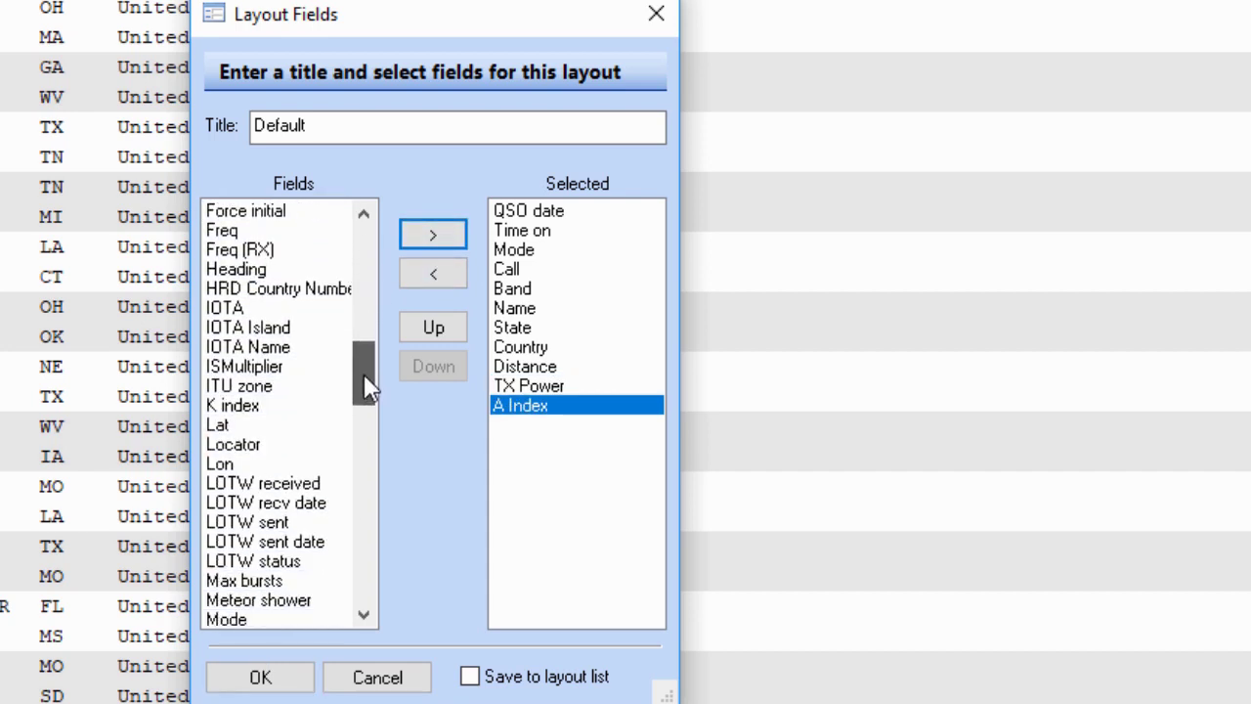
pyautogui.click(279, 409)
pyautogui.click(446, 236)
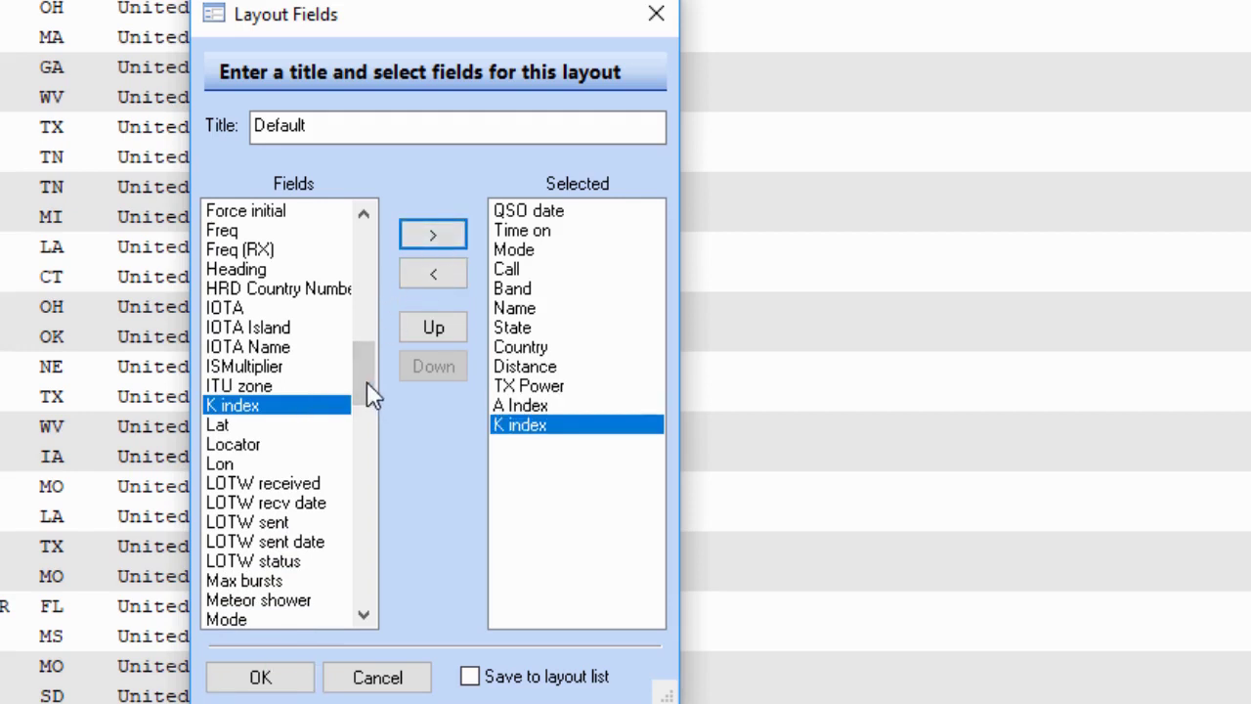
pyautogui.moveTo(358, 382); pyautogui.dragTo(370, 553)
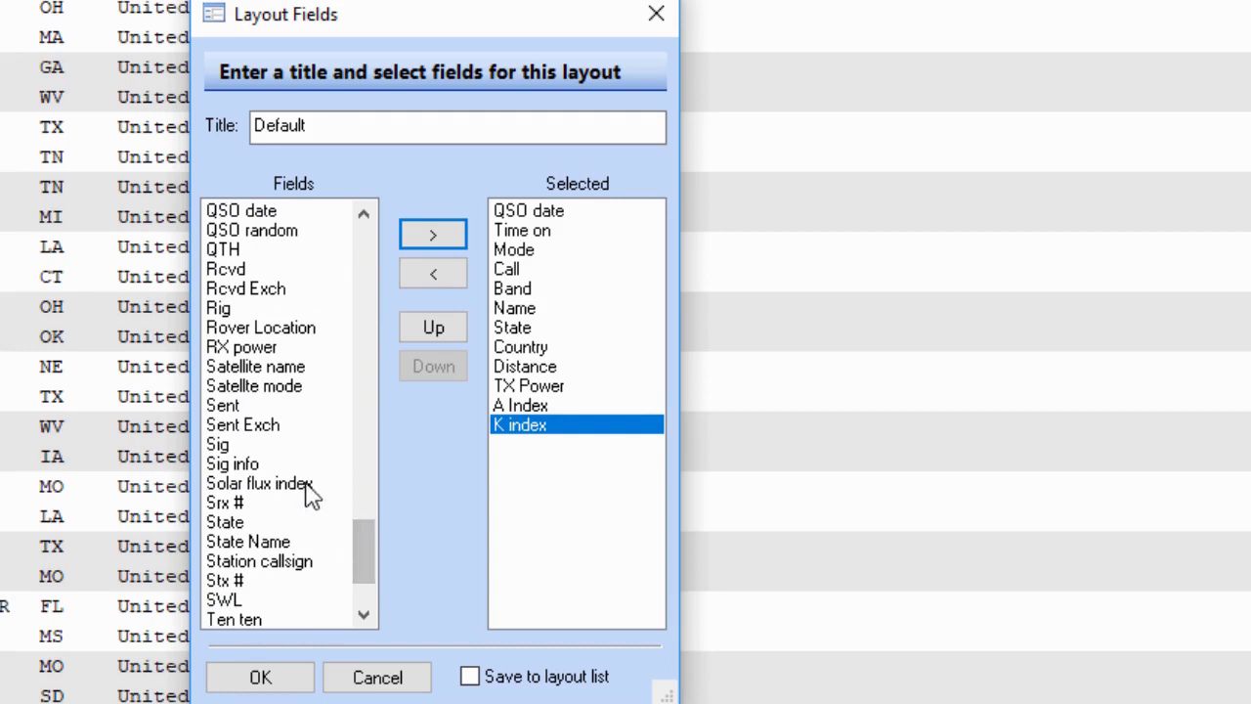
pyautogui.click(308, 486)
pyautogui.click(433, 235)
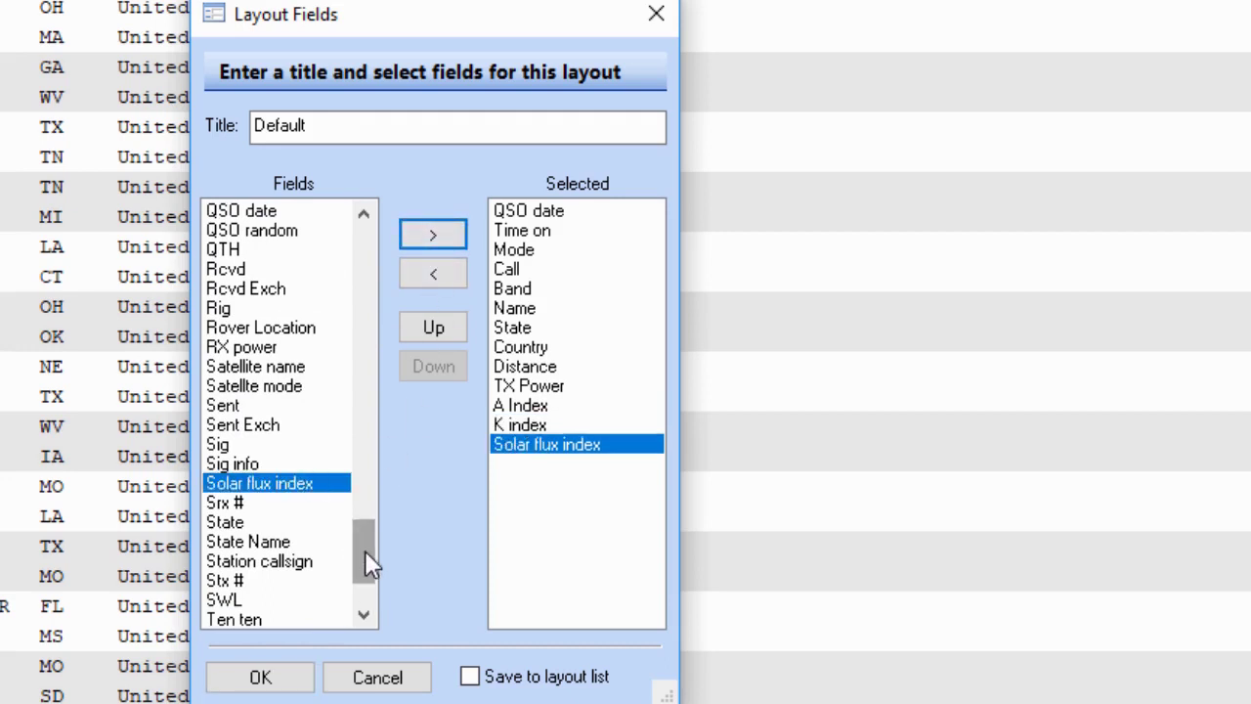
# Add LOTW sent and LOTW status to the selected columns.
pyautogui.moveTo(365, 557); pyautogui.dragTo(370, 526)
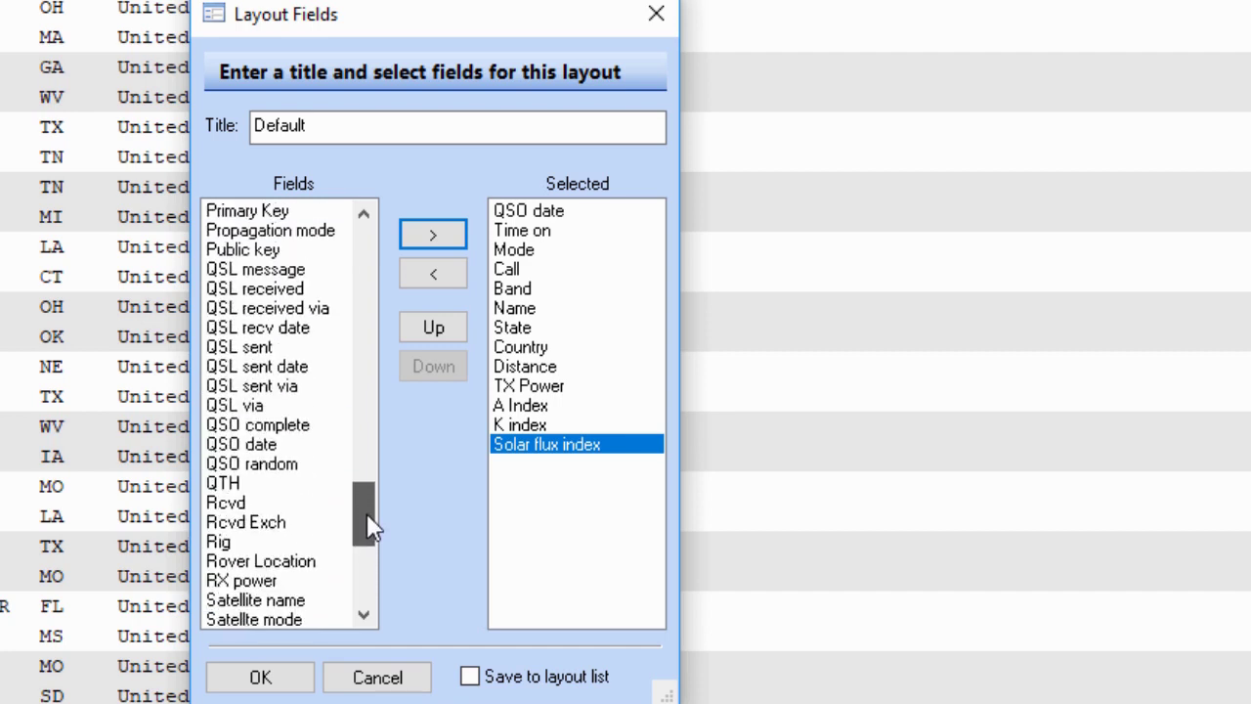
pyautogui.moveTo(370, 526); pyautogui.dragTo(366, 389)
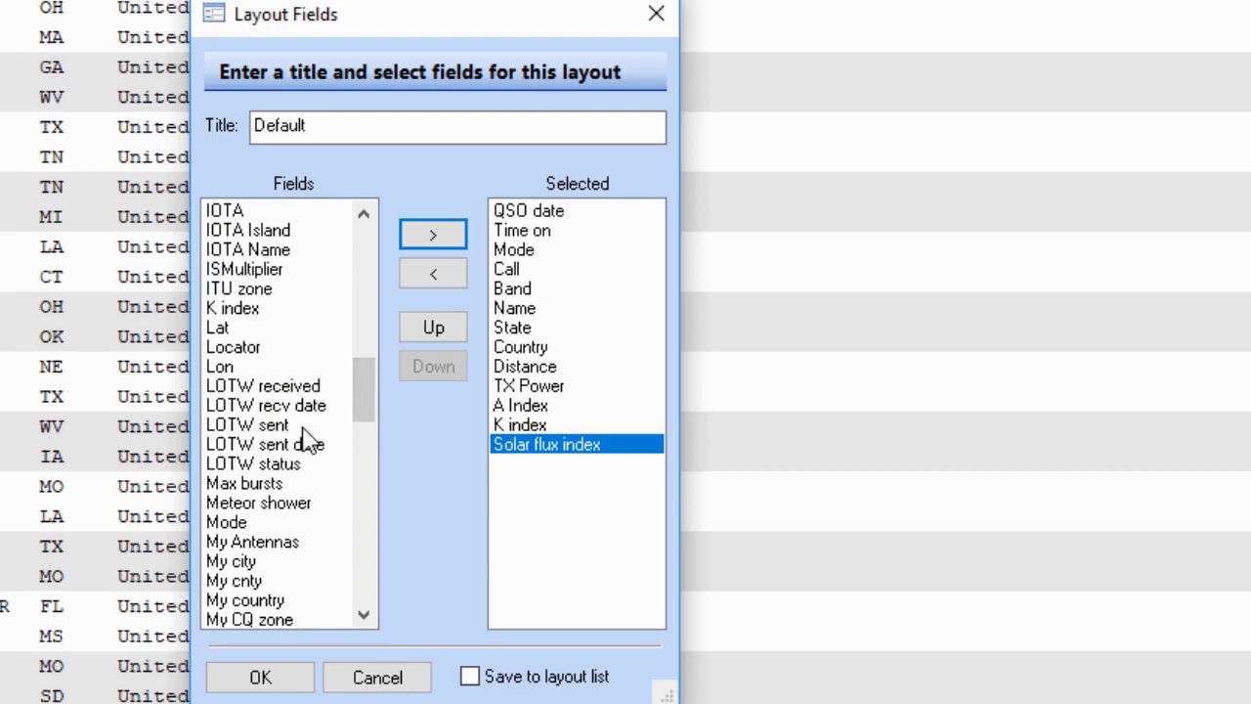
pyautogui.click(303, 429)
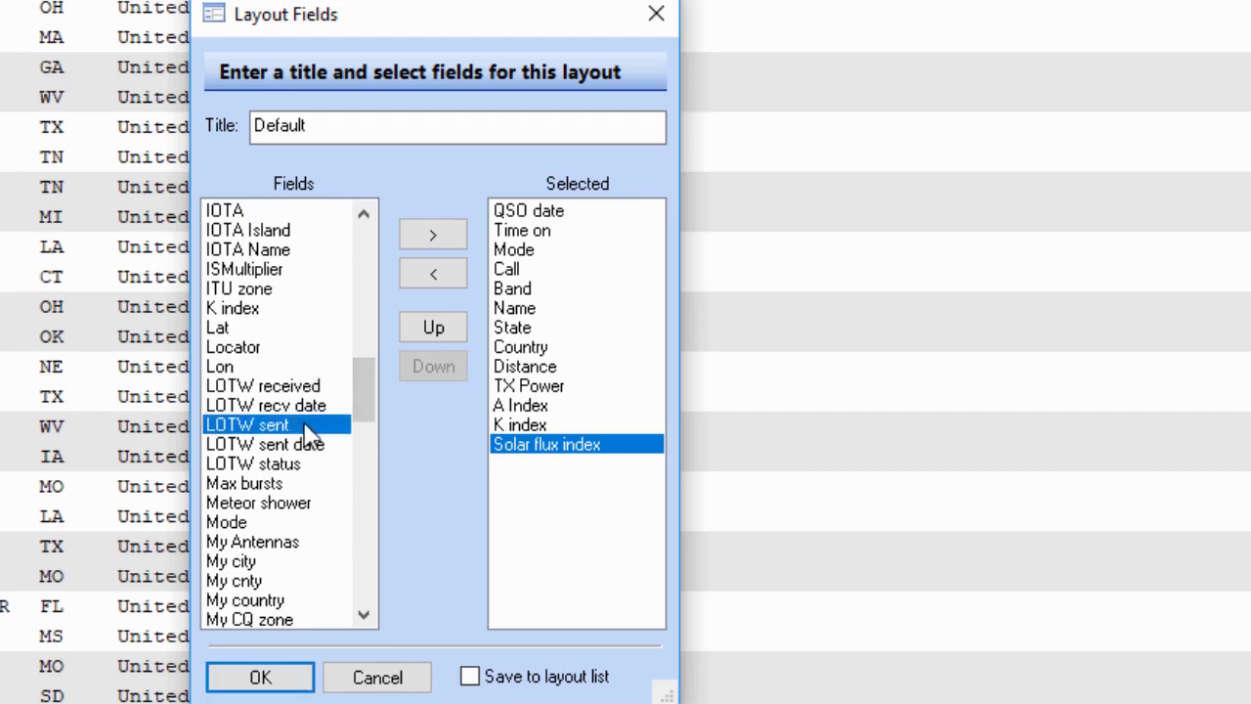
pyautogui.click(437, 237)
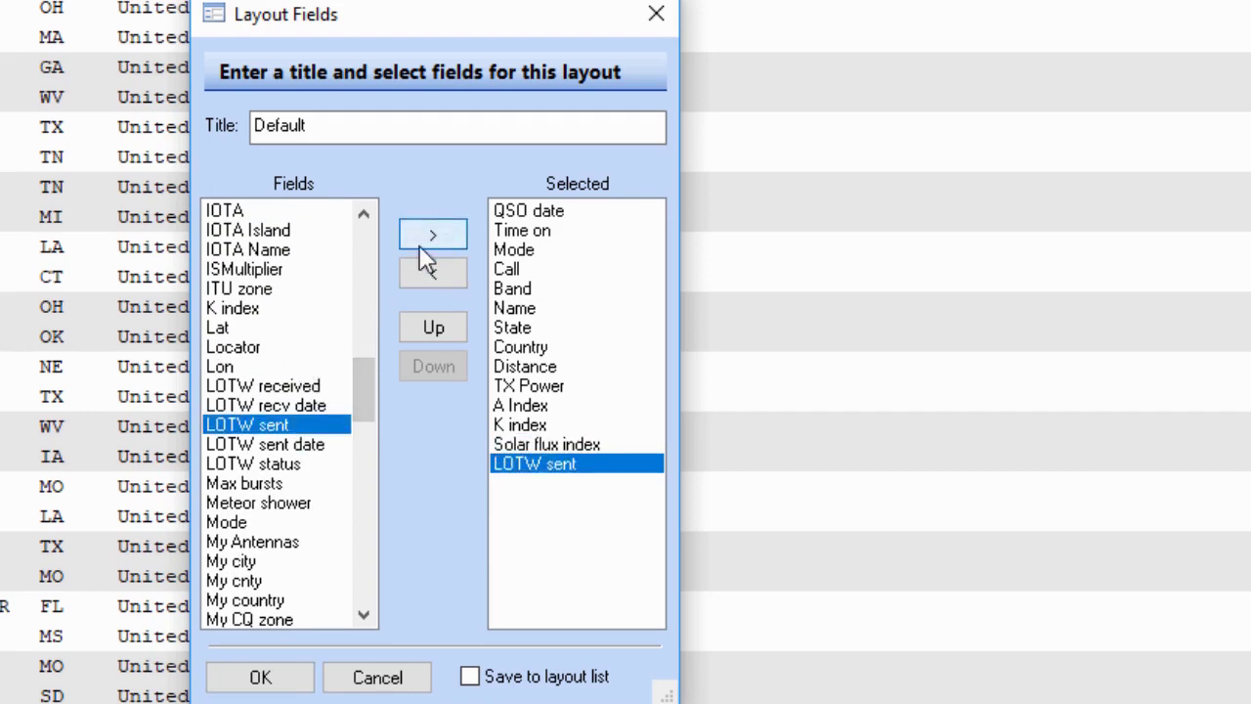
pyautogui.click(302, 467)
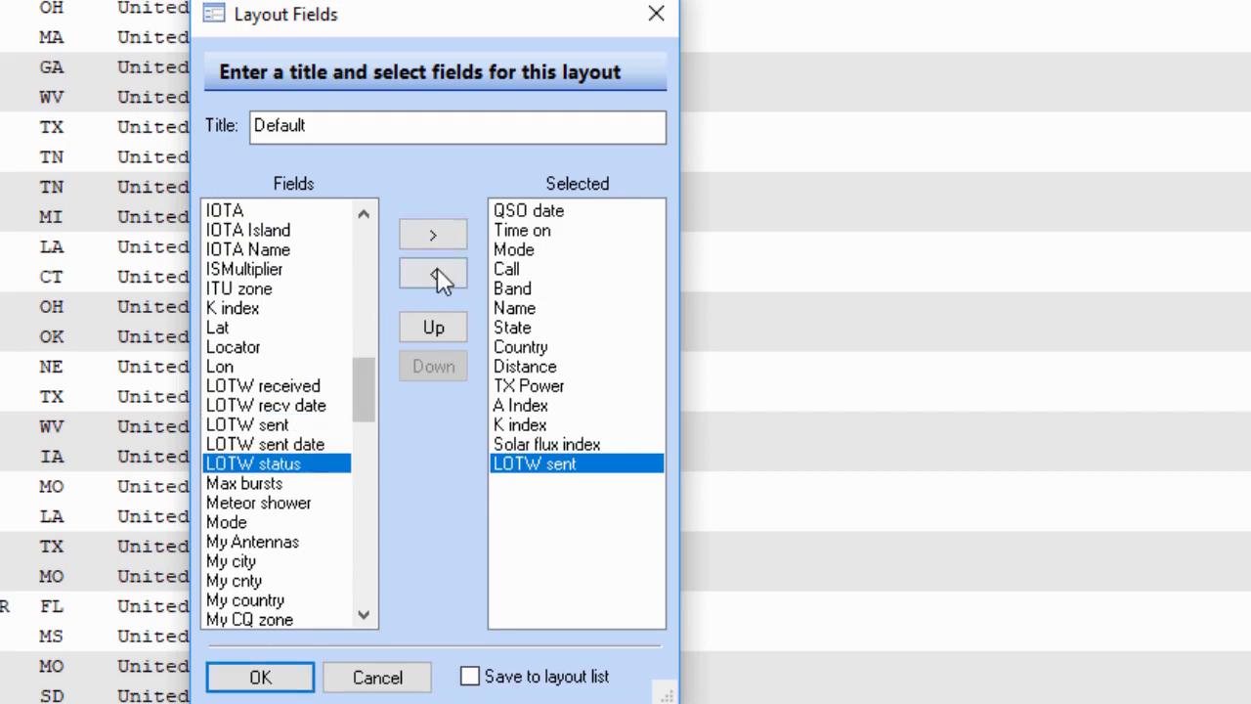
pyautogui.click(447, 238)
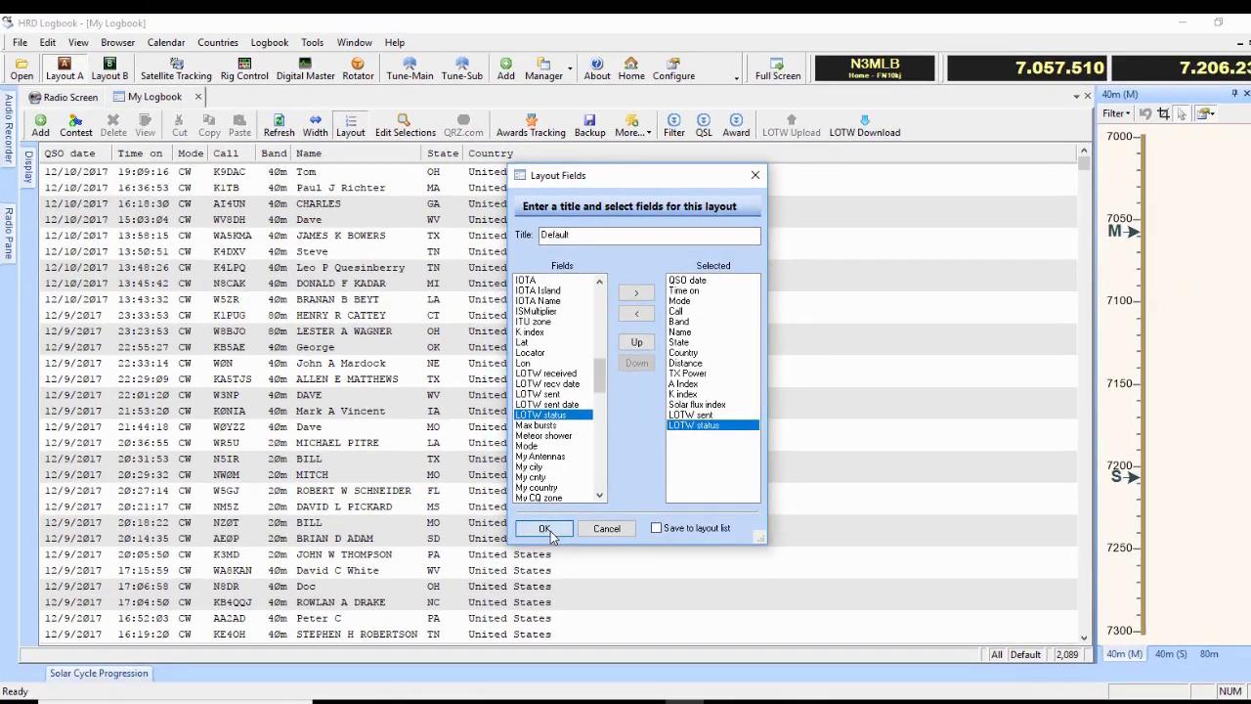
pyautogui.click(260, 677)
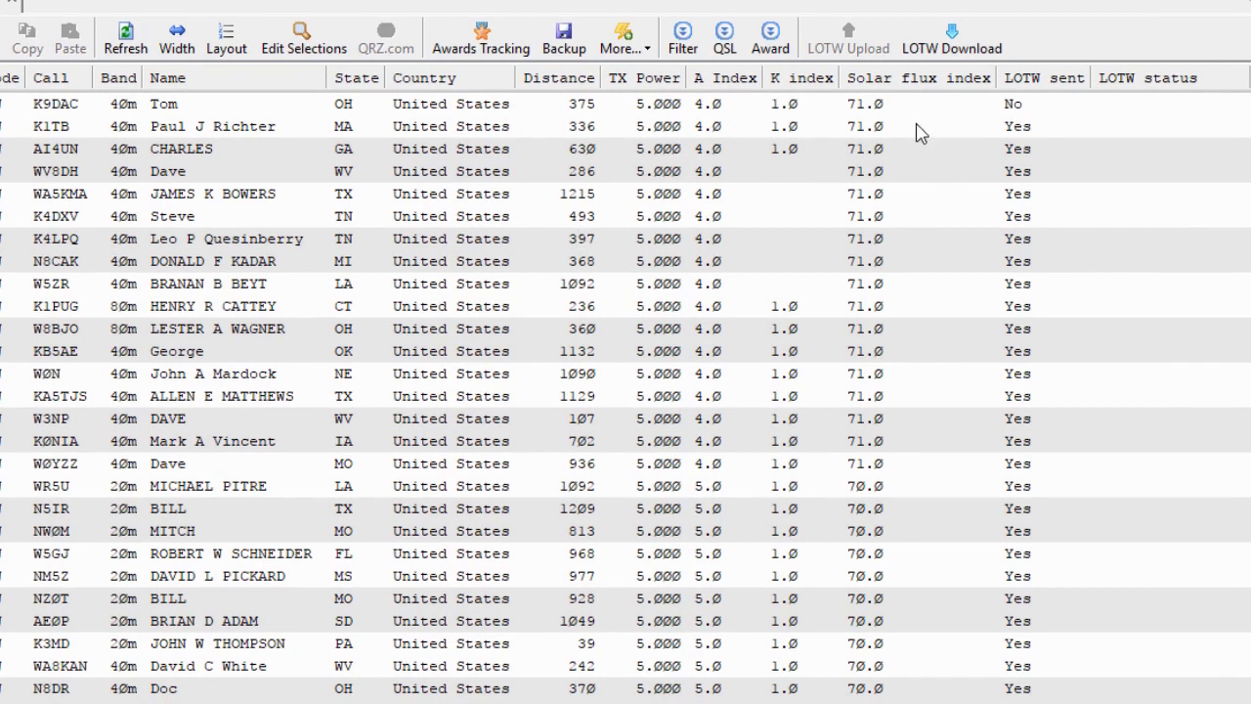
pyautogui.click(1028, 108)
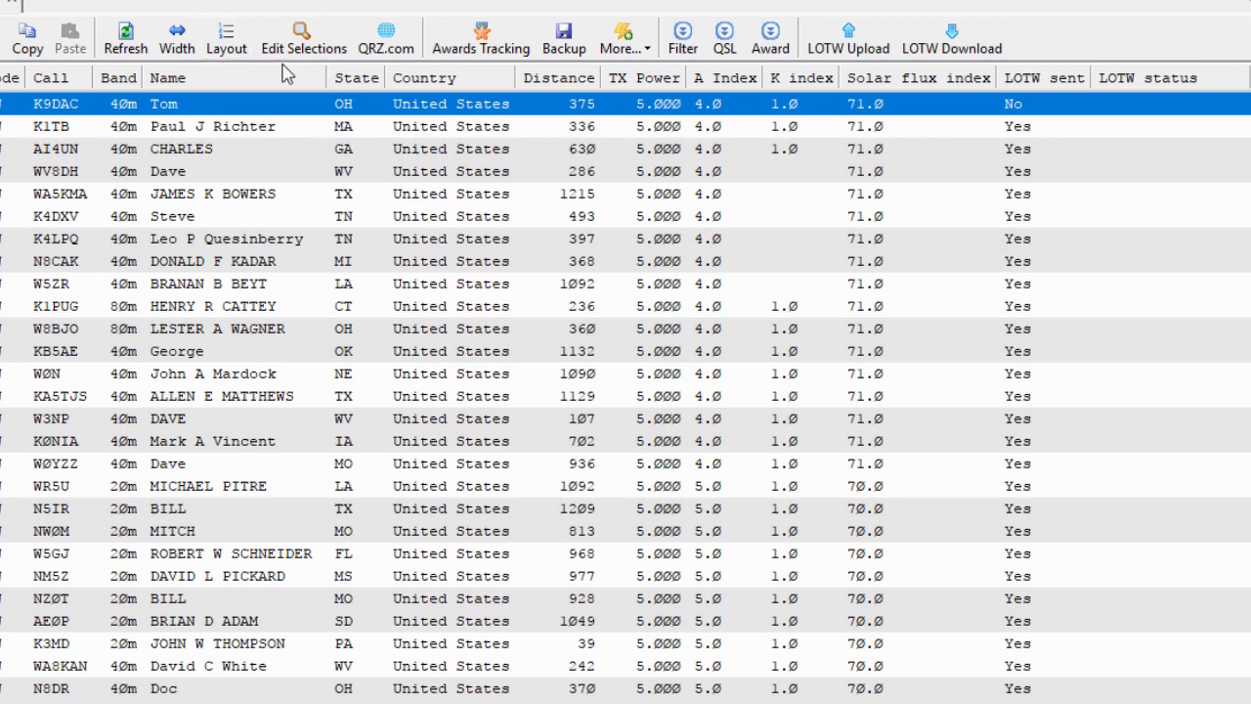
pyautogui.click(223, 41)
pyautogui.moveTo(576, 293); pyautogui.dragTo(575, 498)
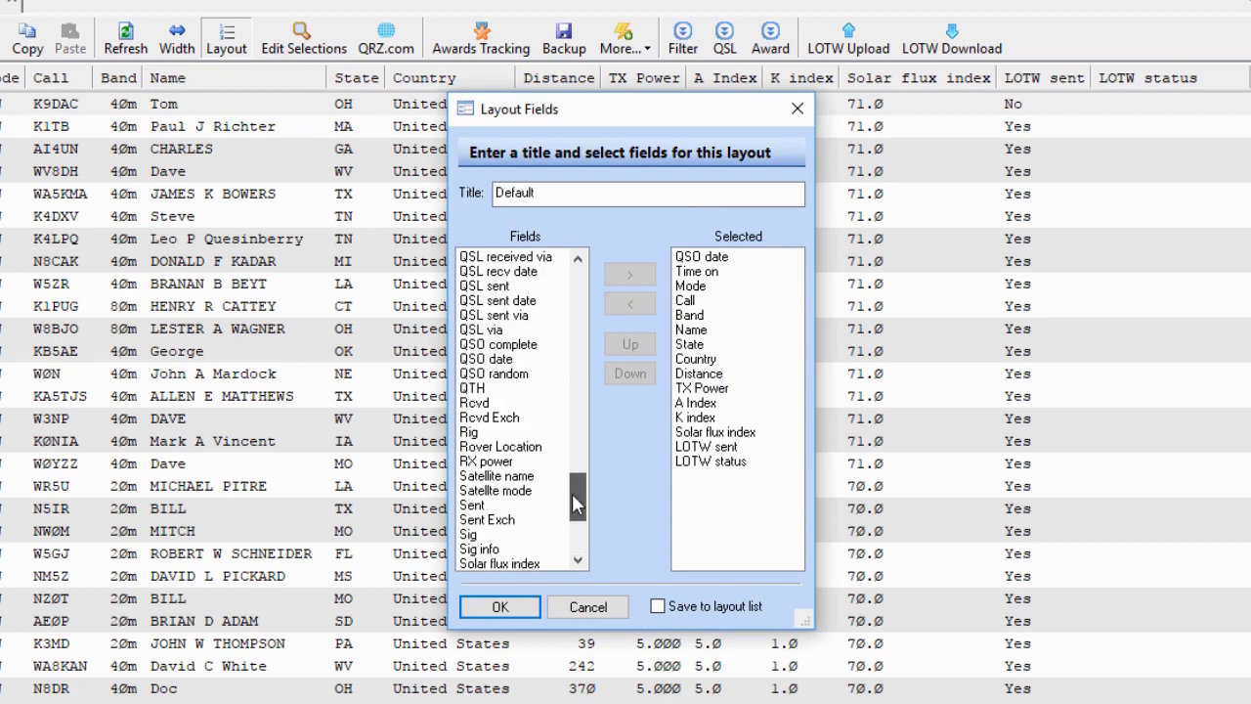
# Move the QSL sent and QSL recv date fields into the selected columns.
pyautogui.click(548, 286)
pyautogui.click(630, 274)
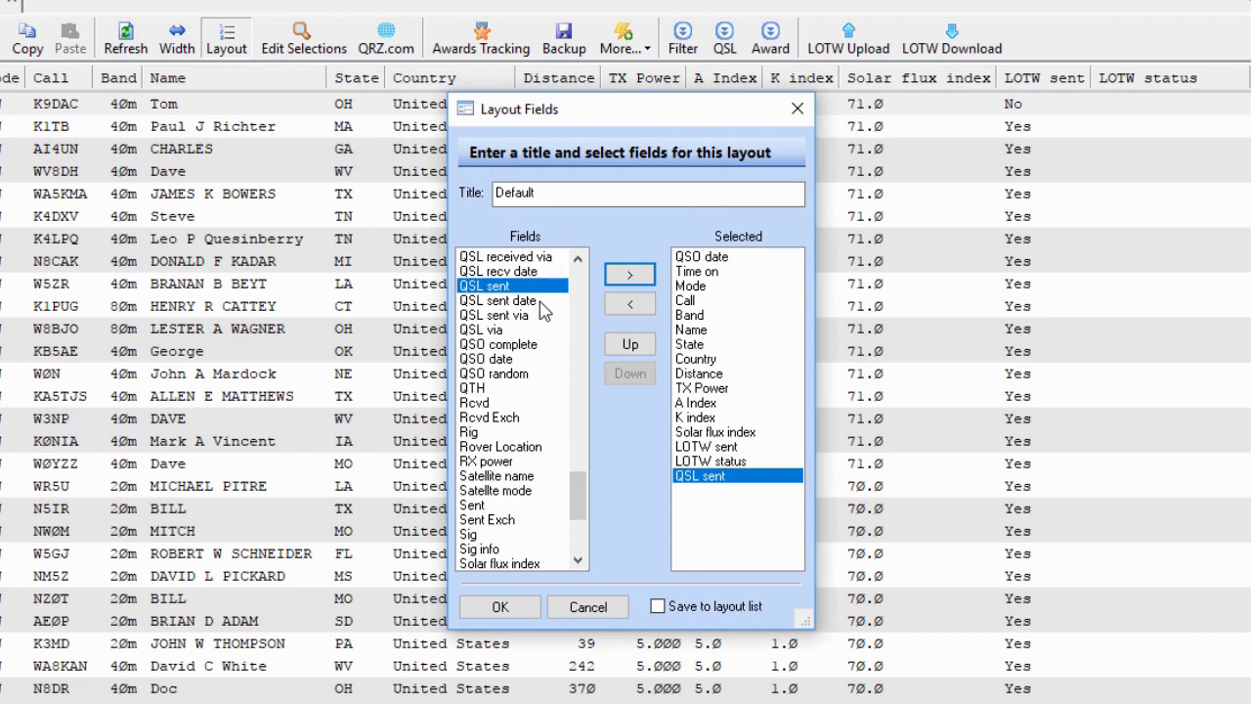
pyautogui.click(545, 272)
pyautogui.click(629, 275)
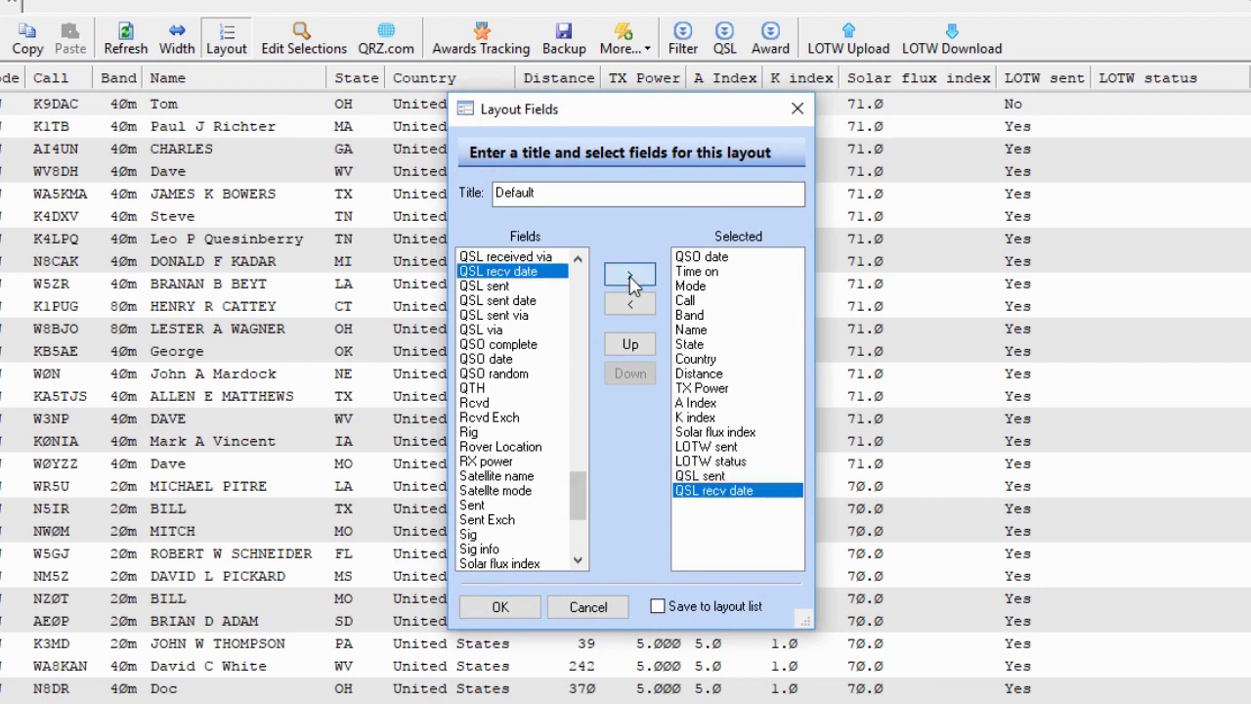
# Apply the updated layout and narrow the LOTW status and Solar flux index columns.
pyautogui.click(499, 610)
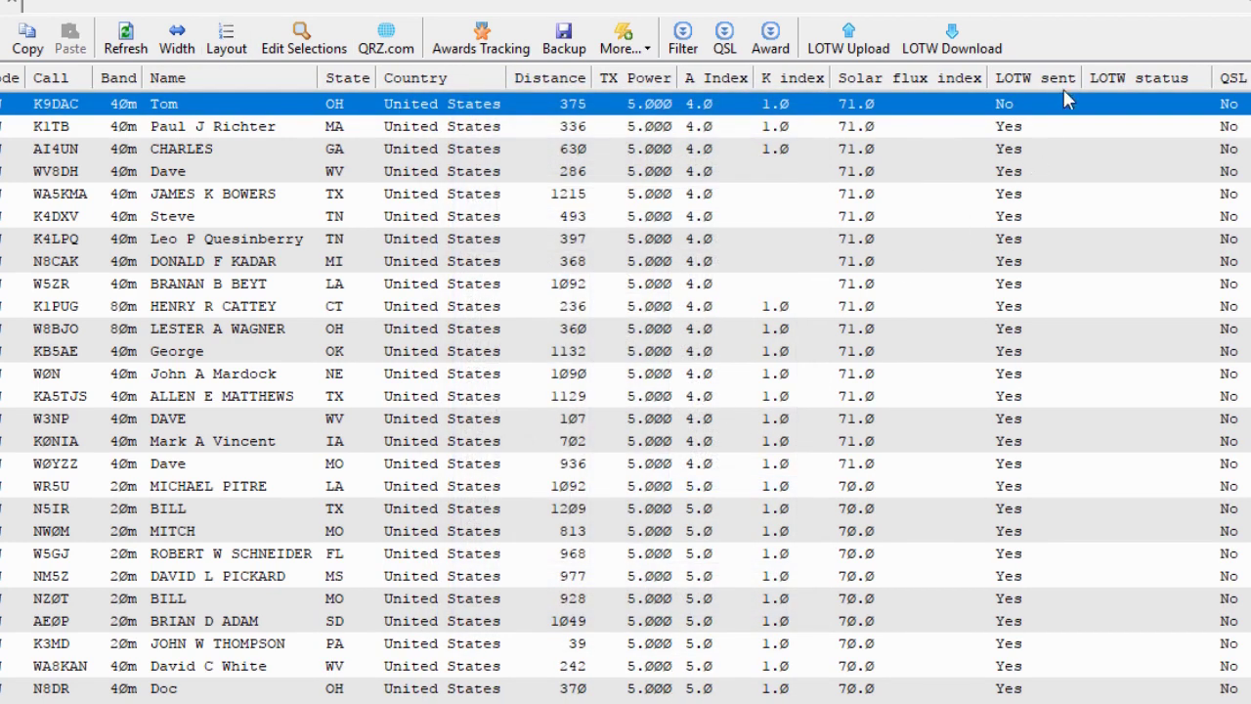
pyautogui.moveTo(1209, 78); pyautogui.dragTo(1154, 78)
pyautogui.moveTo(987, 78); pyautogui.dragTo(926, 85)
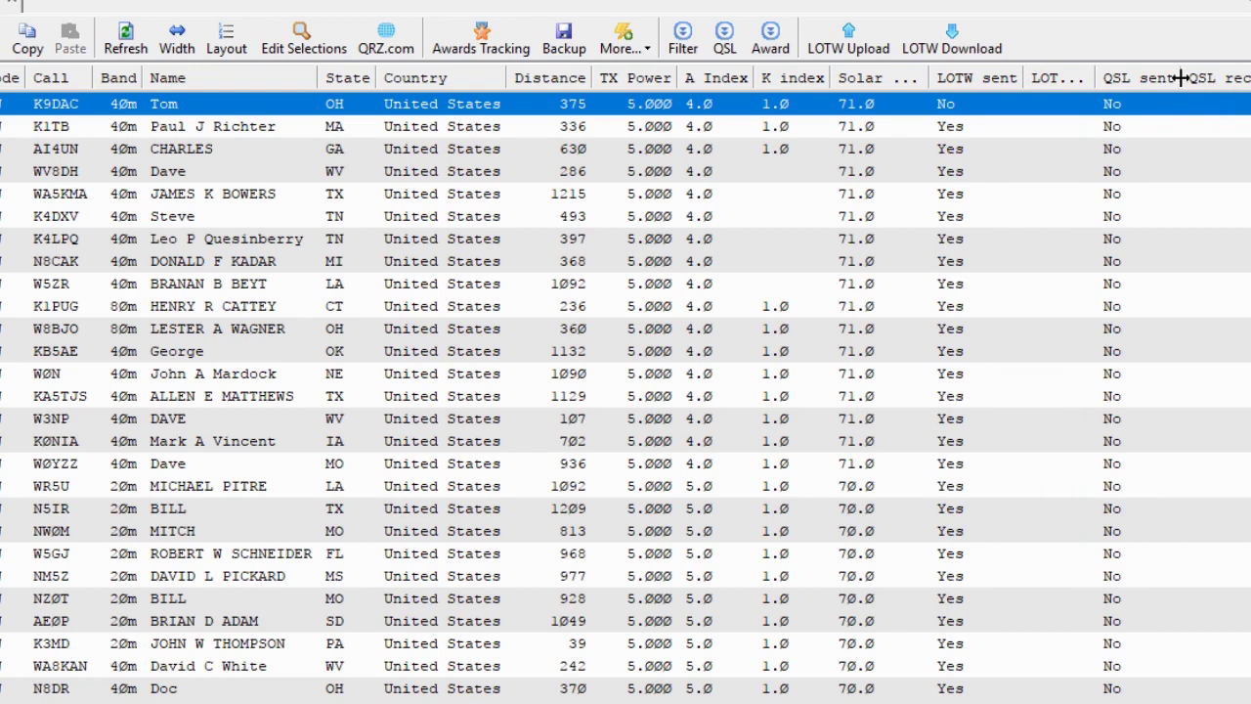
pyautogui.moveTo(1098, 85); pyautogui.dragTo(1097, 85)
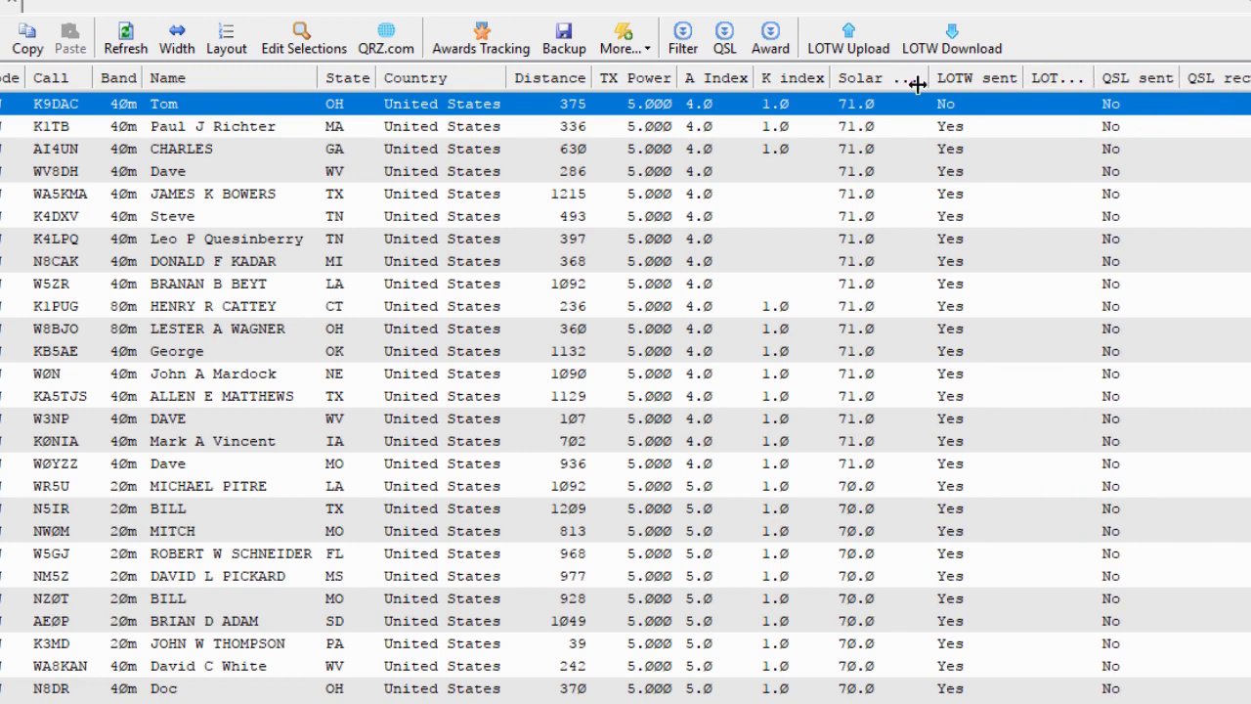
pyautogui.moveTo(930, 77); pyautogui.dragTo(913, 79)
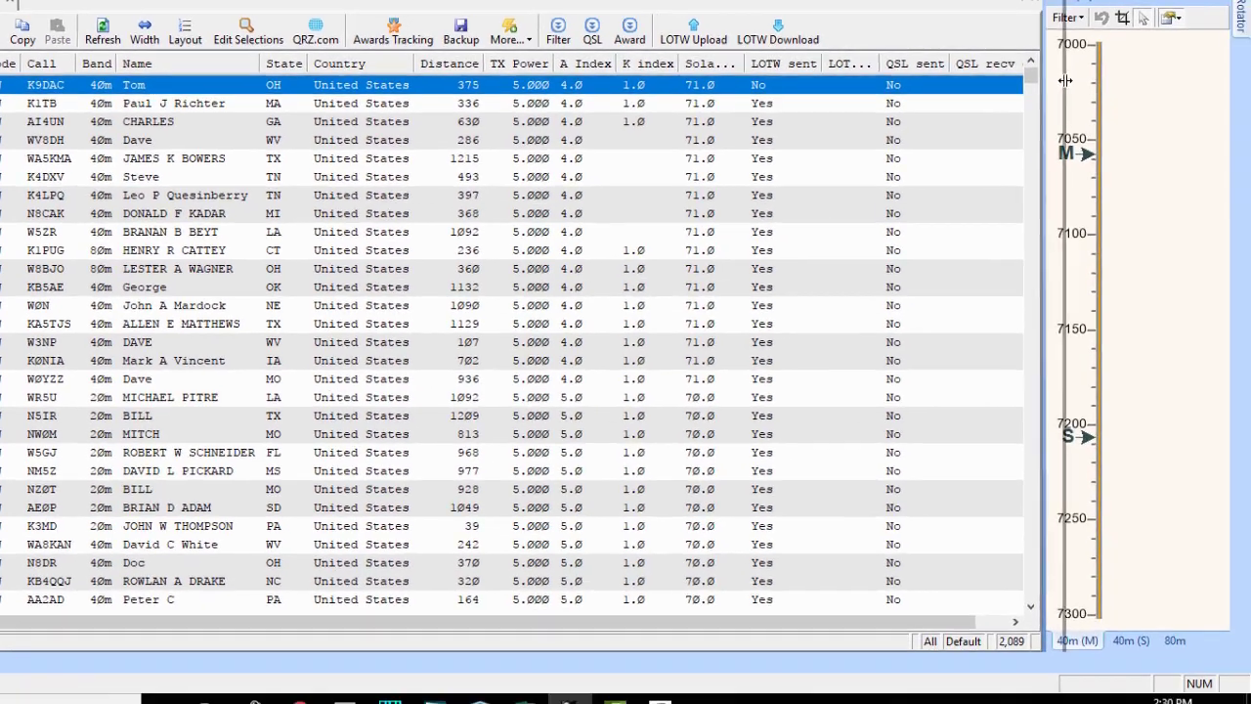
pyautogui.moveTo(1144, 89); pyautogui.dragTo(1178, 89)
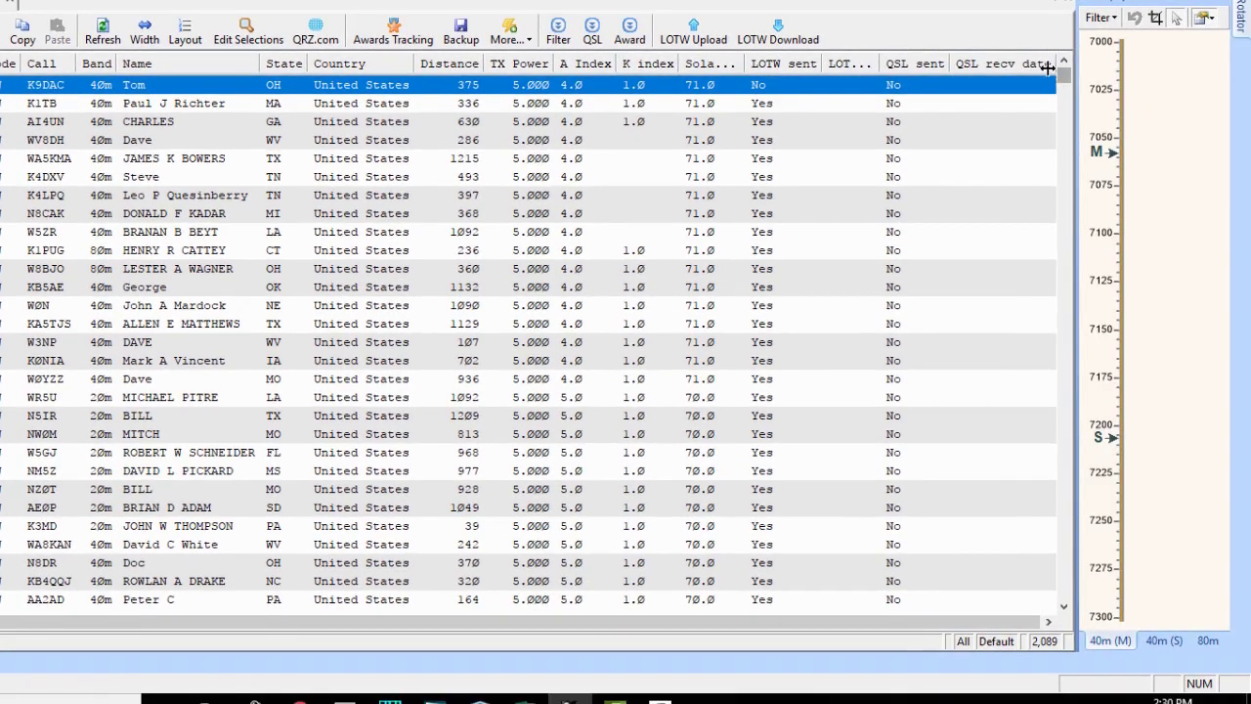
pyautogui.moveTo(1056, 62); pyautogui.dragTo(1030, 69)
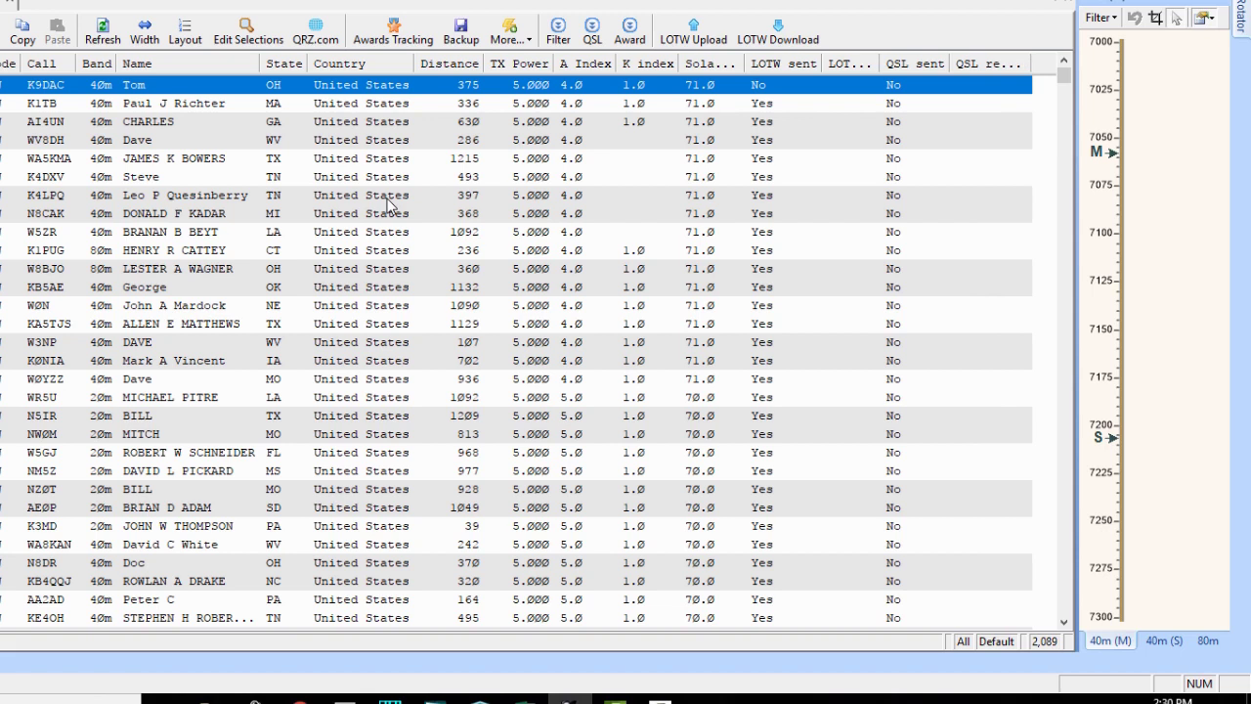
pyautogui.click(605, 195)
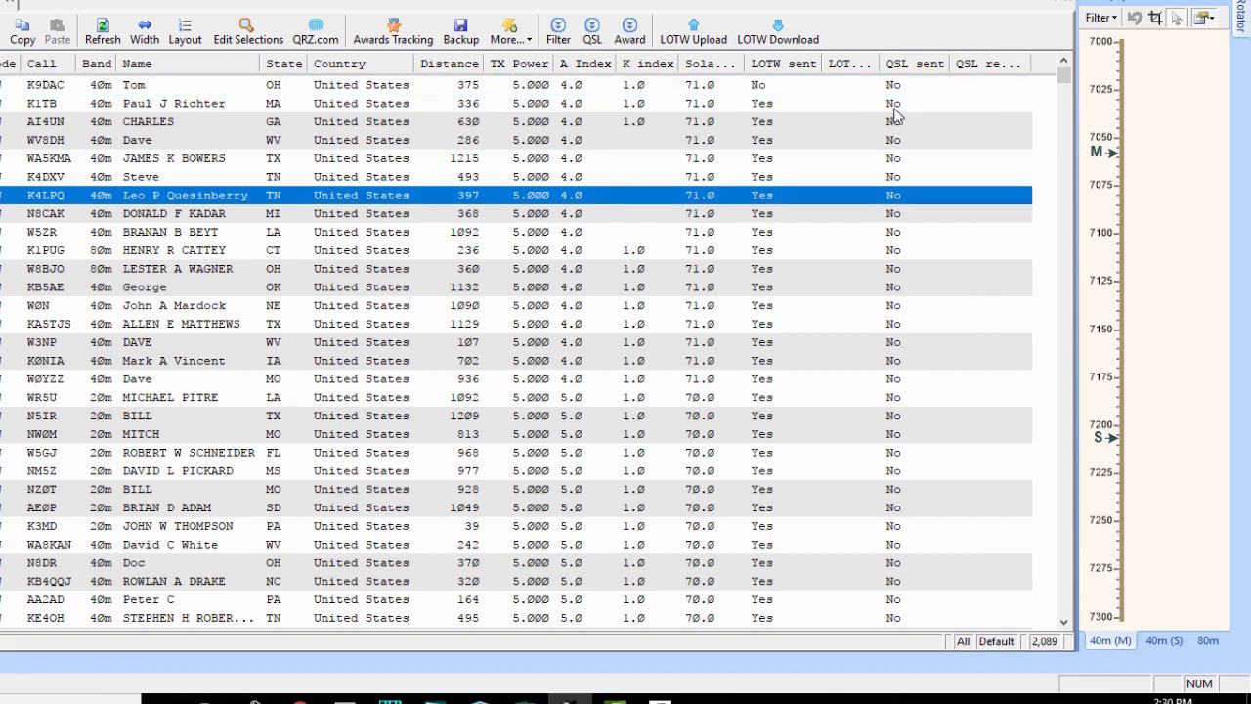
pyautogui.click(764, 234)
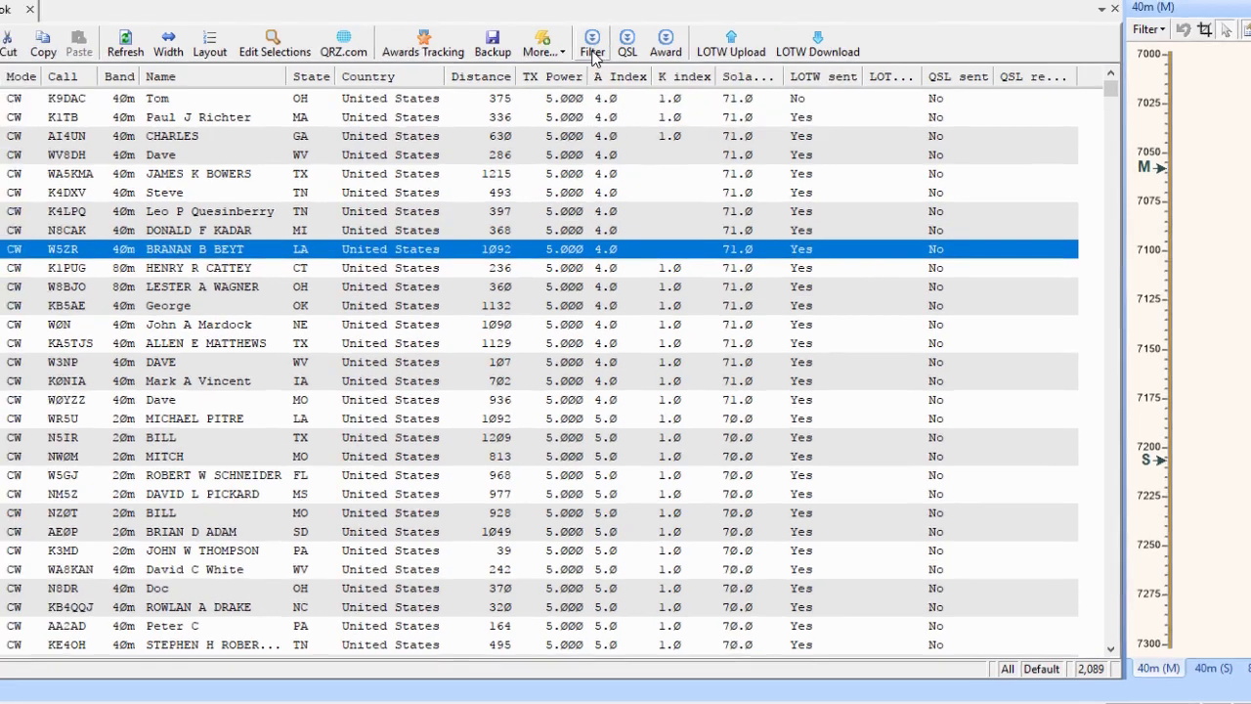
# Apply a field filter of Mode contains 'CW', leaving 1,449 records.
pyautogui.click(560, 34)
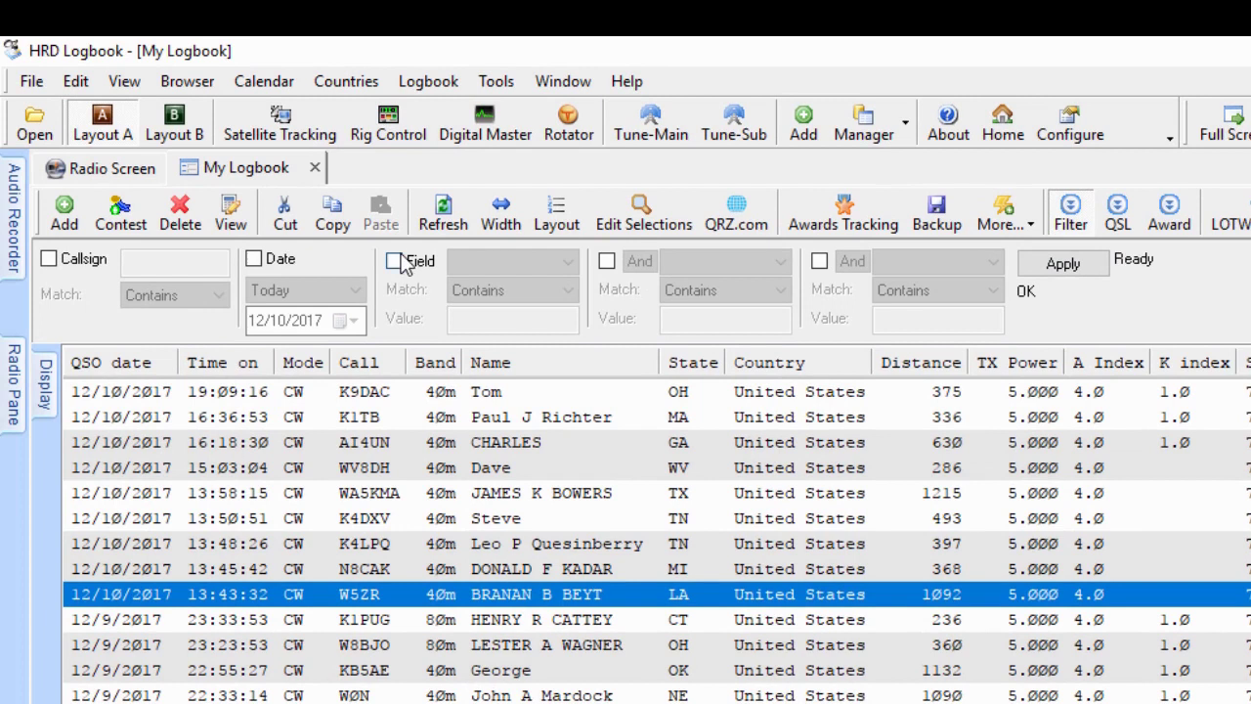
pyautogui.click(396, 264)
pyautogui.click(471, 262)
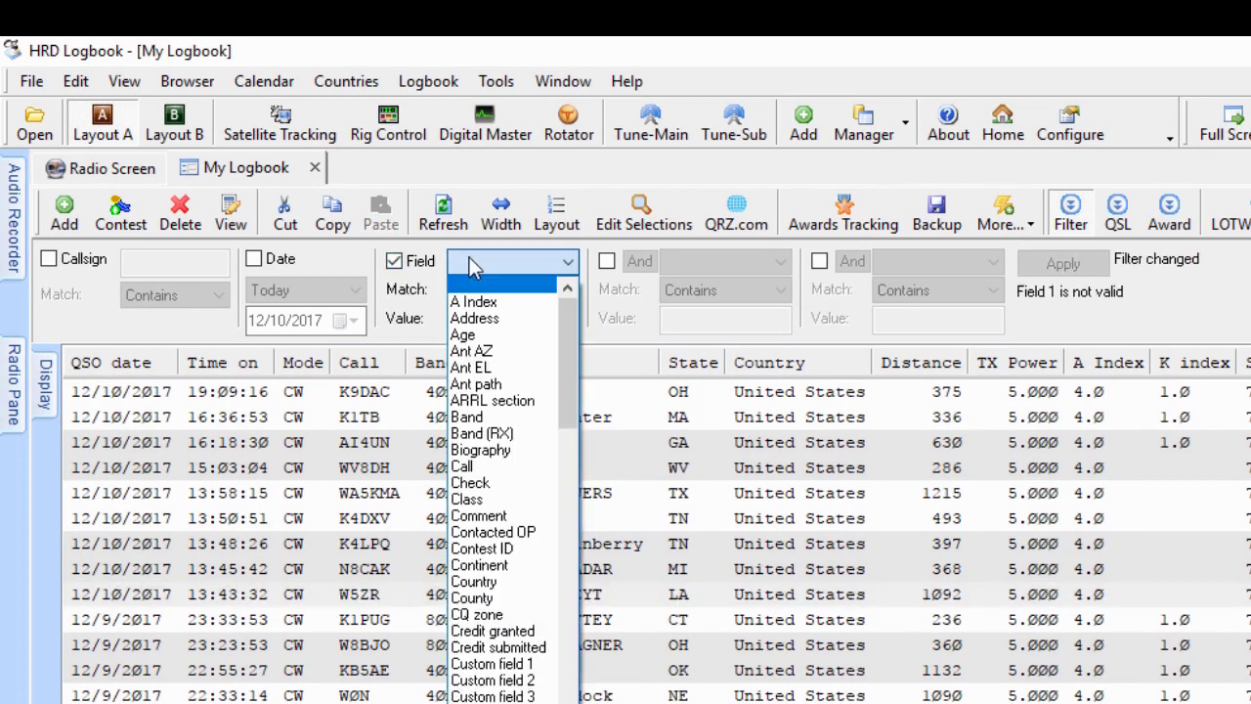
pyautogui.scroll(-8, 471, 269)
pyautogui.click(473, 269)
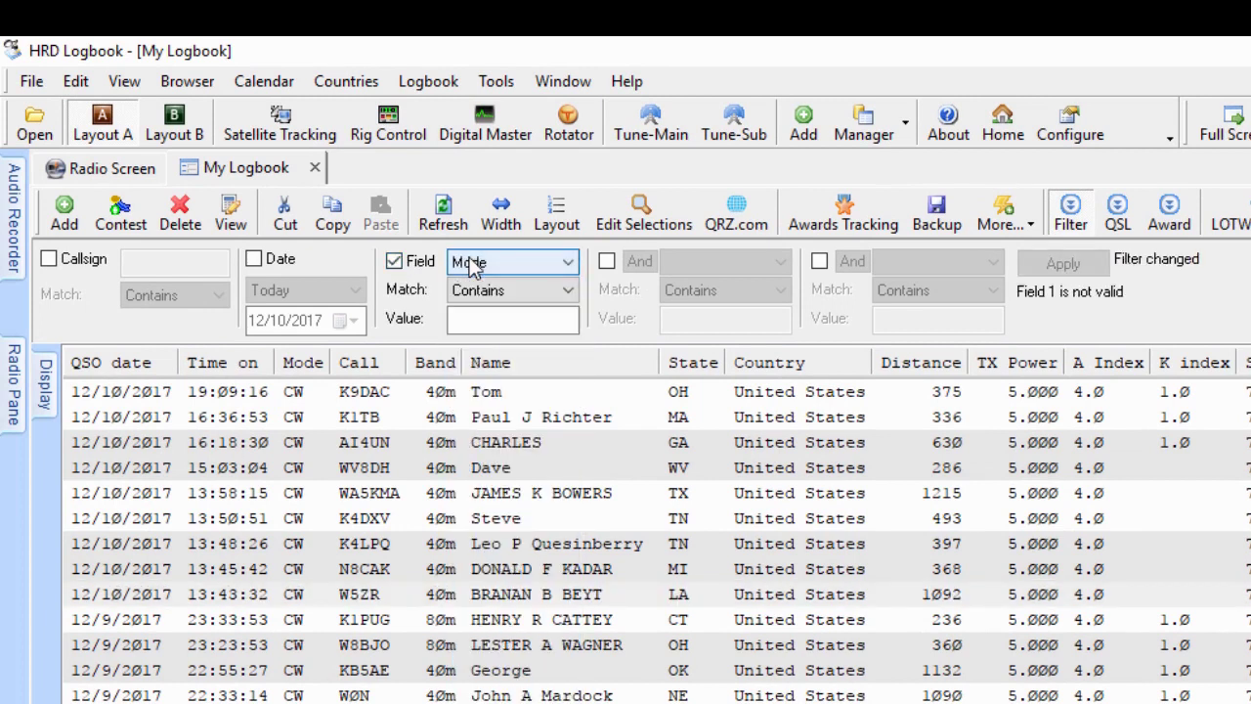
pyautogui.click(502, 317)
pyautogui.write('CW')
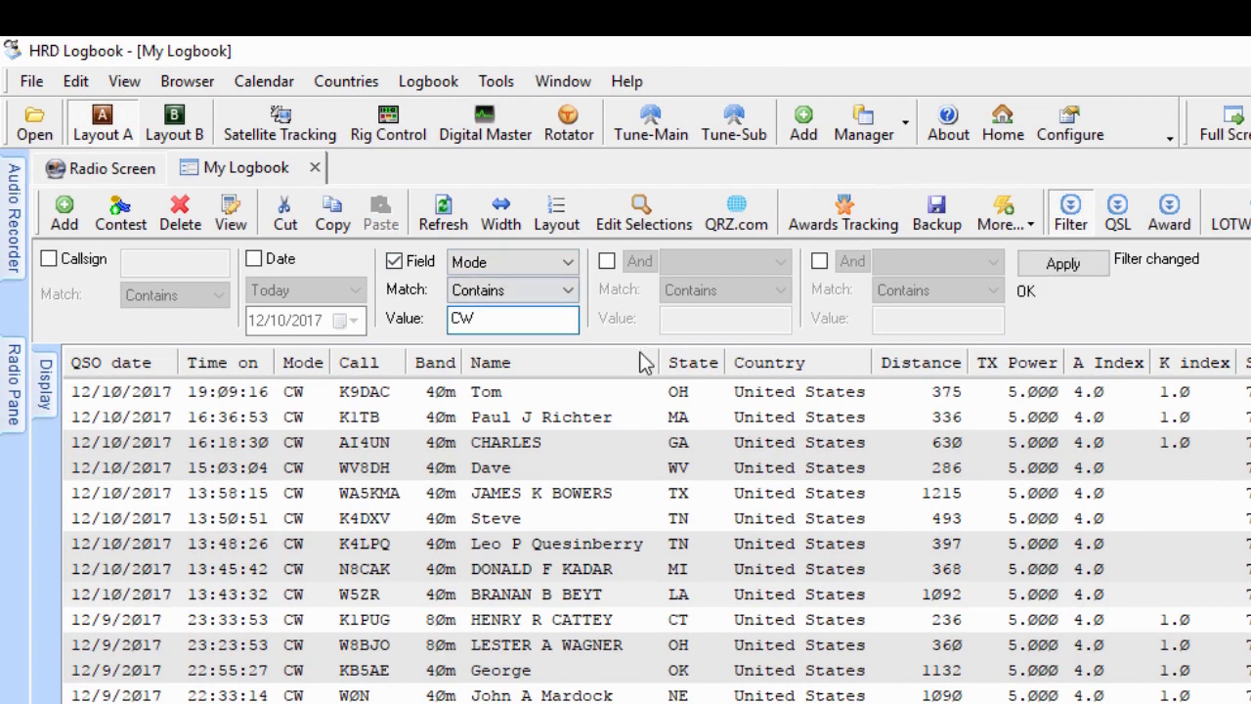
pyautogui.click(1065, 272)
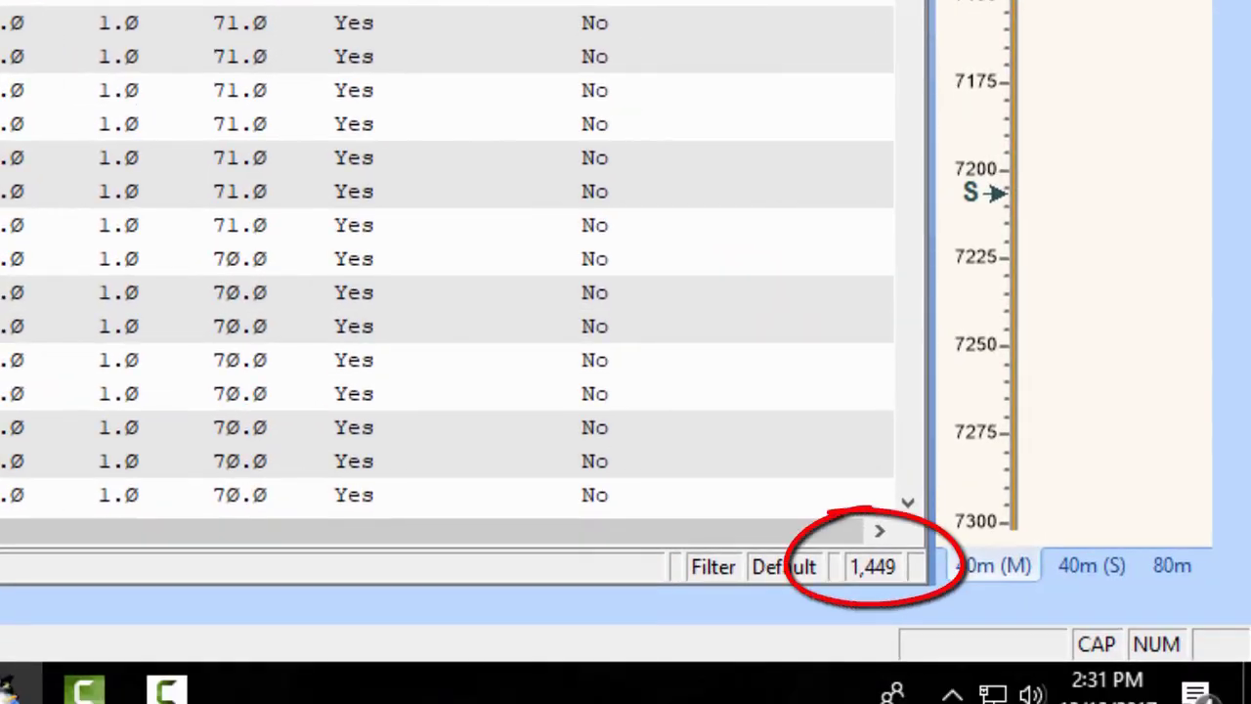
pyautogui.moveTo(878, 582)
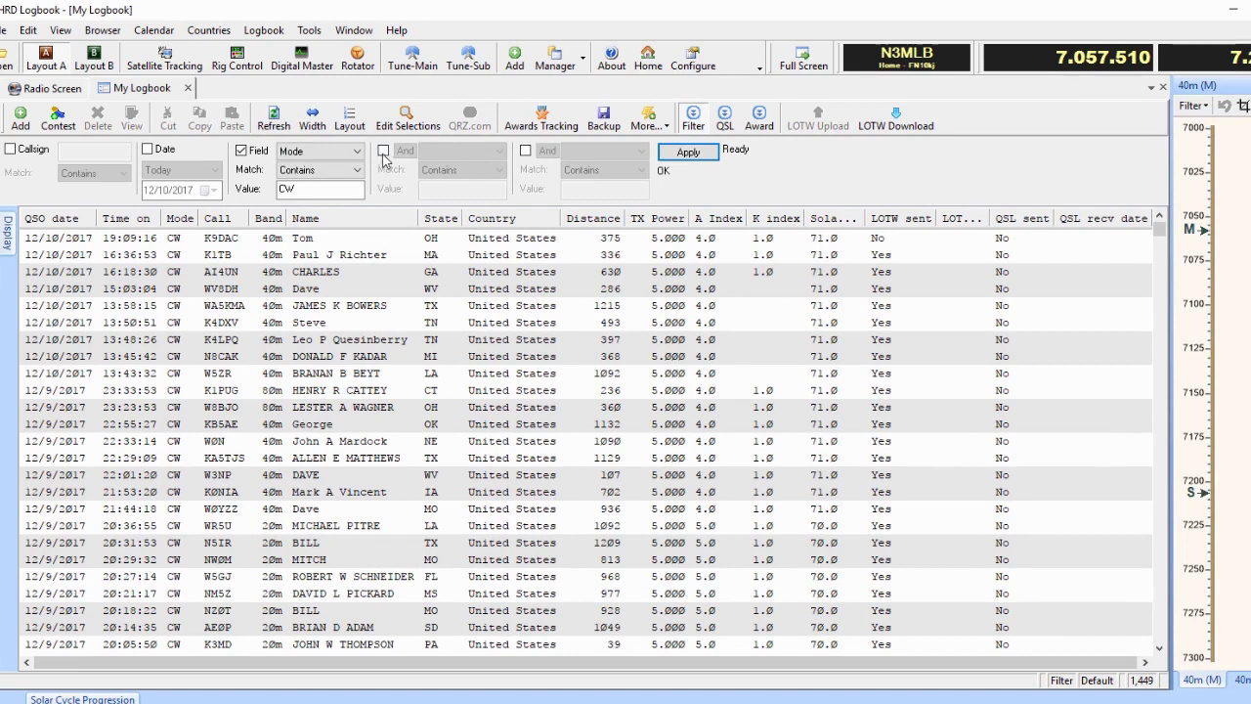
# Add a second condition TX Power < 6 to the CW filter, leaving 1,258 records.
pyautogui.click(383, 154)
pyautogui.click(451, 157)
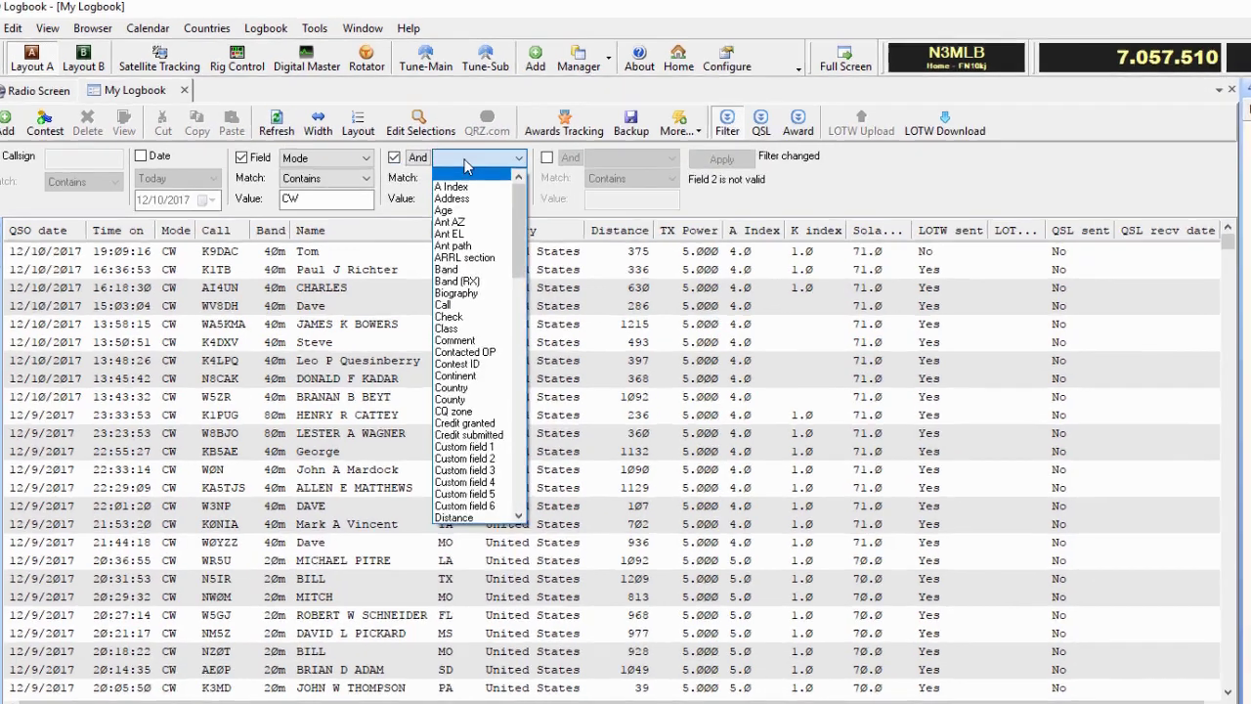
pyautogui.write('tx')
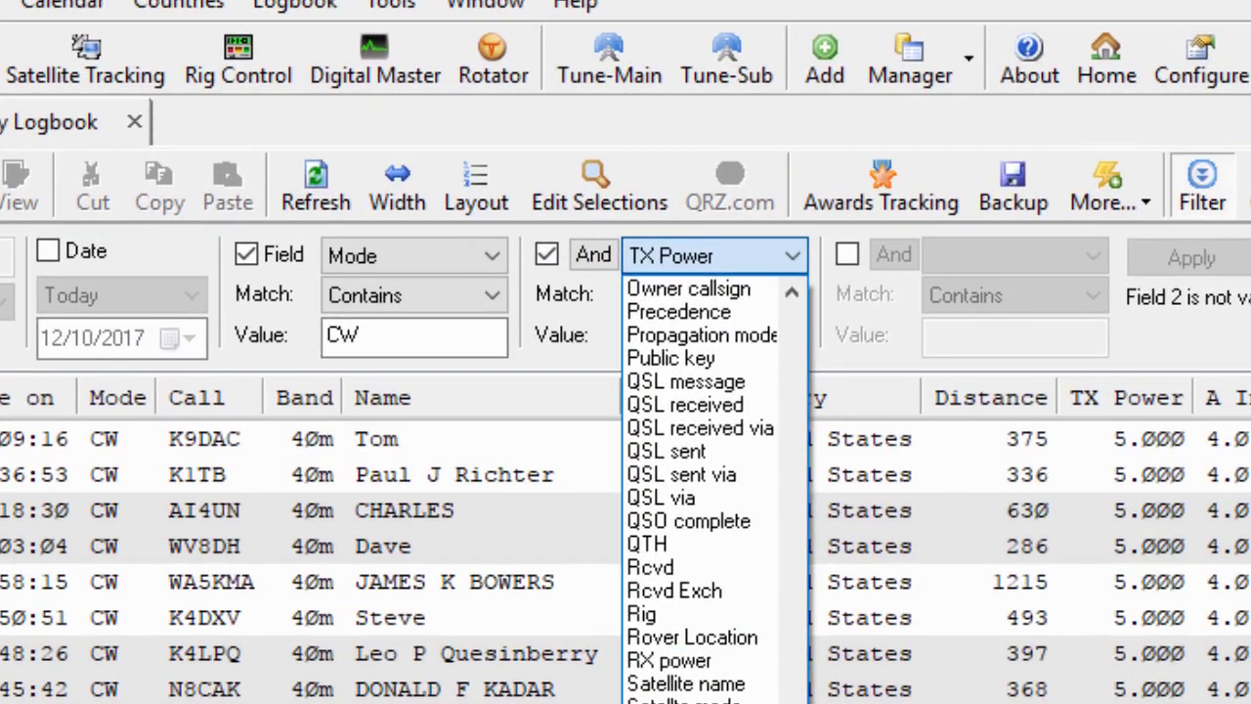
pyautogui.press('Return')
pyautogui.click(725, 306)
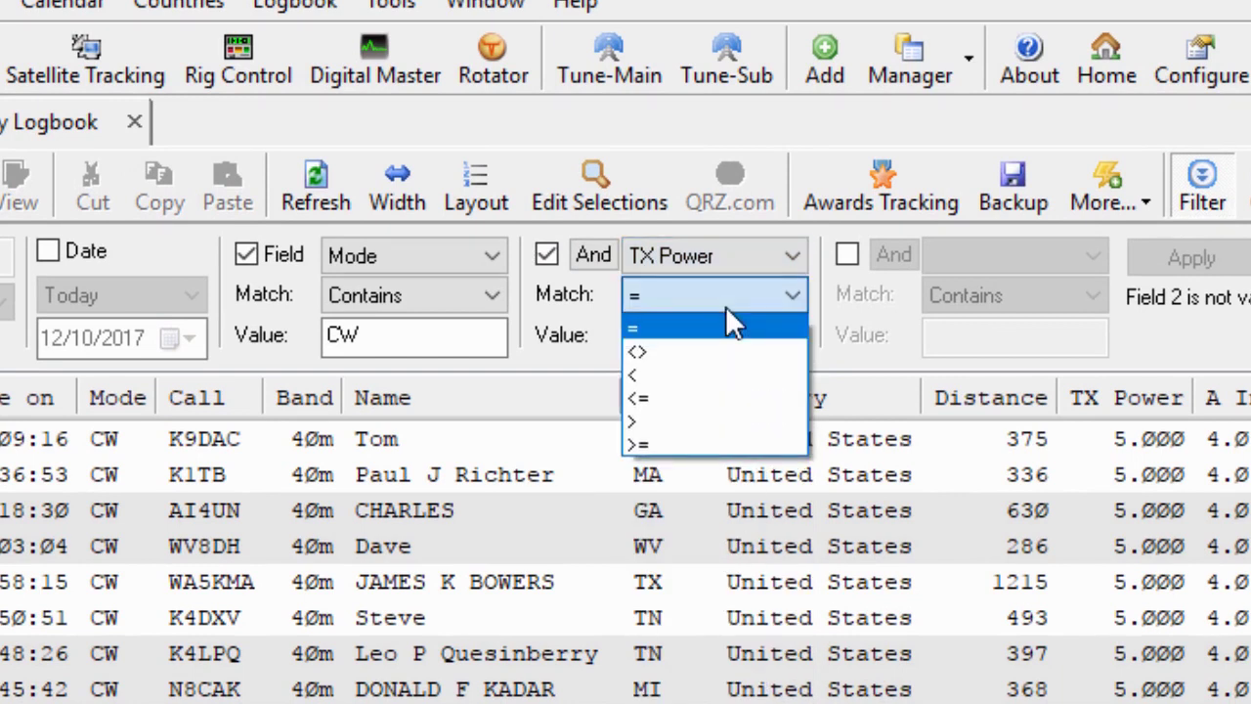
pyautogui.click(703, 374)
pyautogui.click(700, 342)
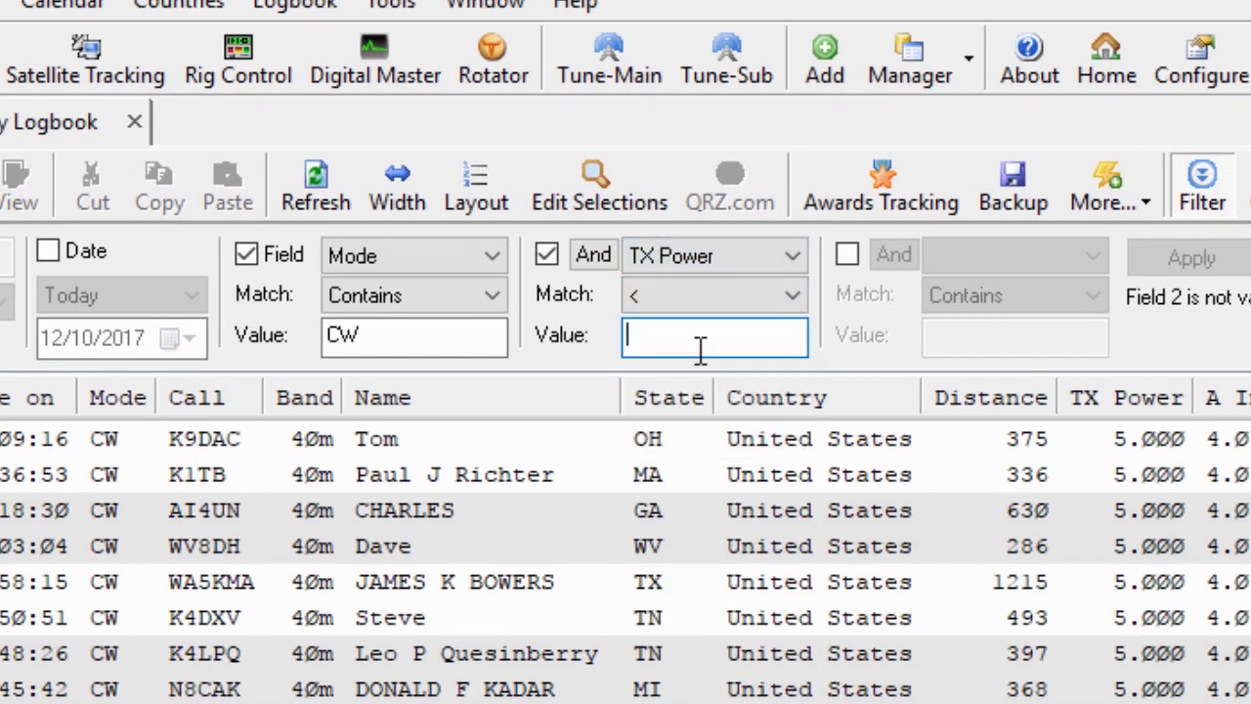
pyautogui.write('6')
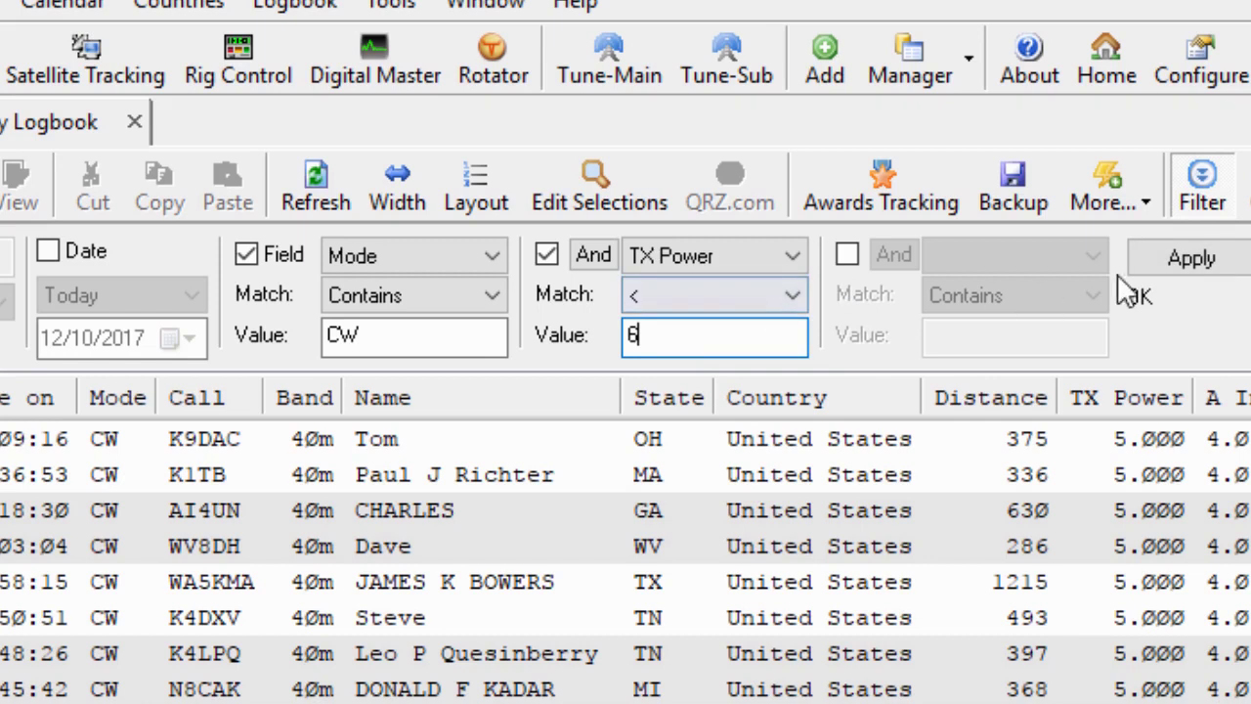
pyautogui.click(1177, 259)
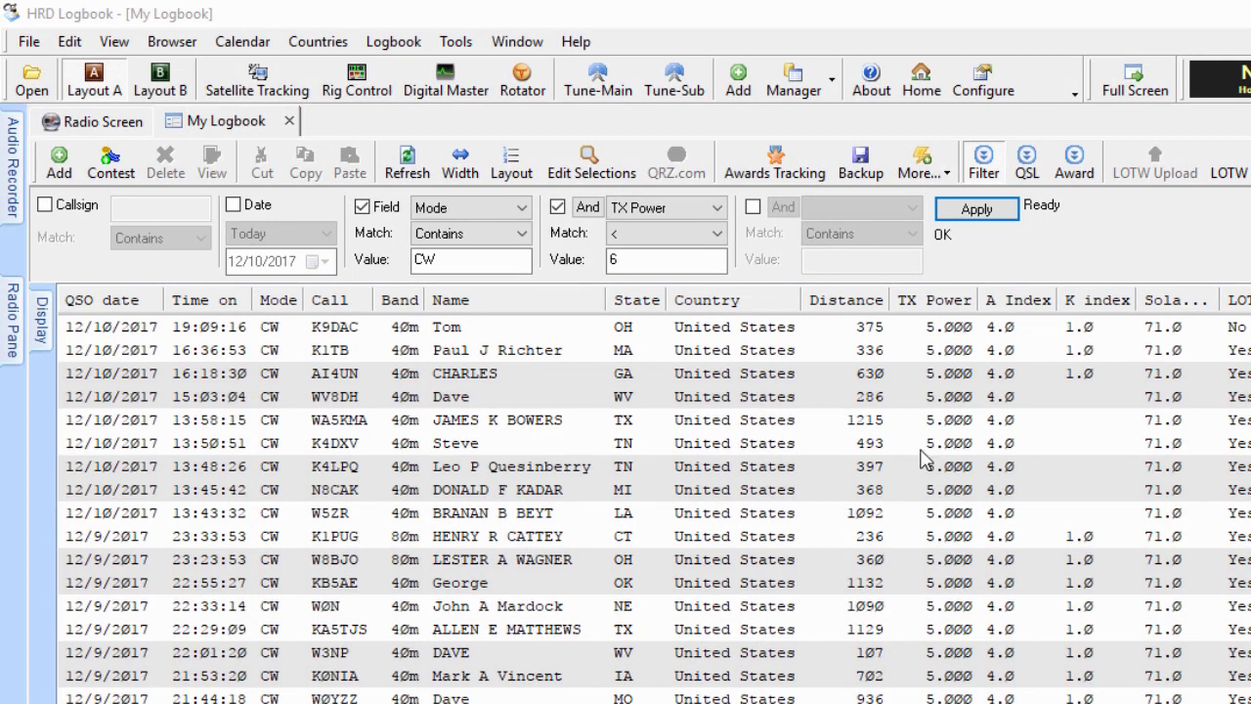
# Turn off the TX Power condition and filter QSL sent starting with 'y', listing 152 contacts.
pyautogui.click(557, 208)
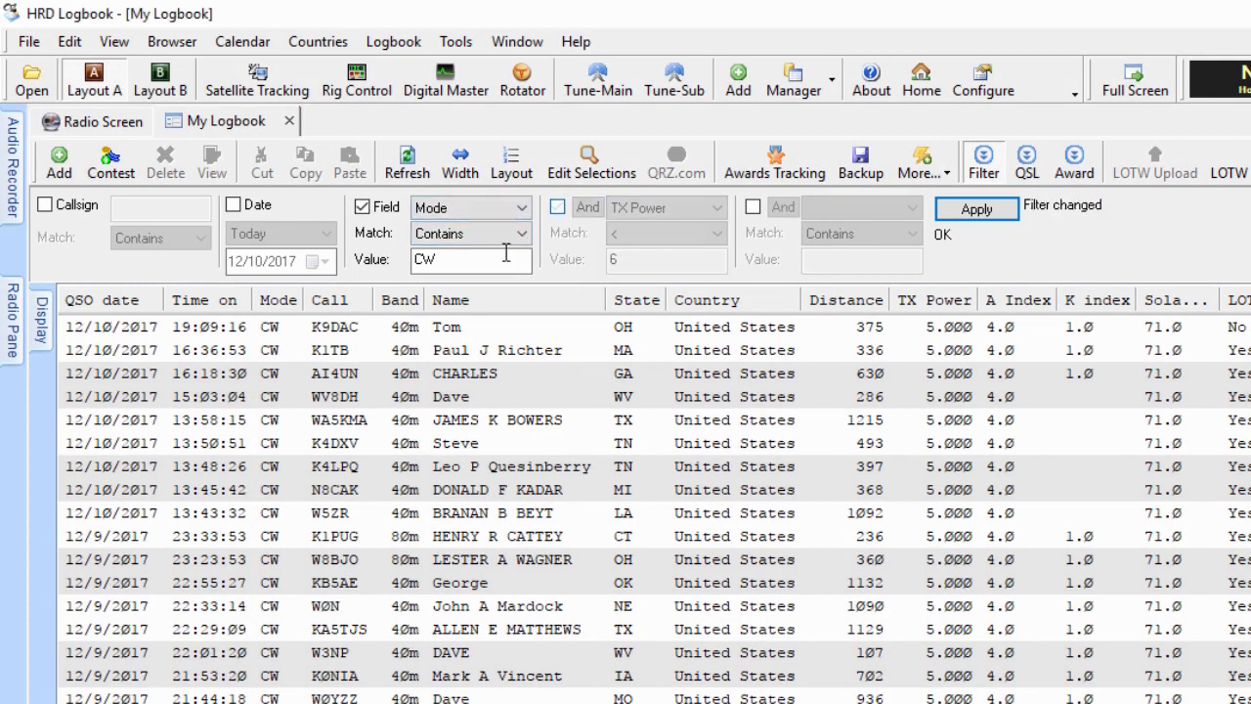
pyautogui.click(445, 209)
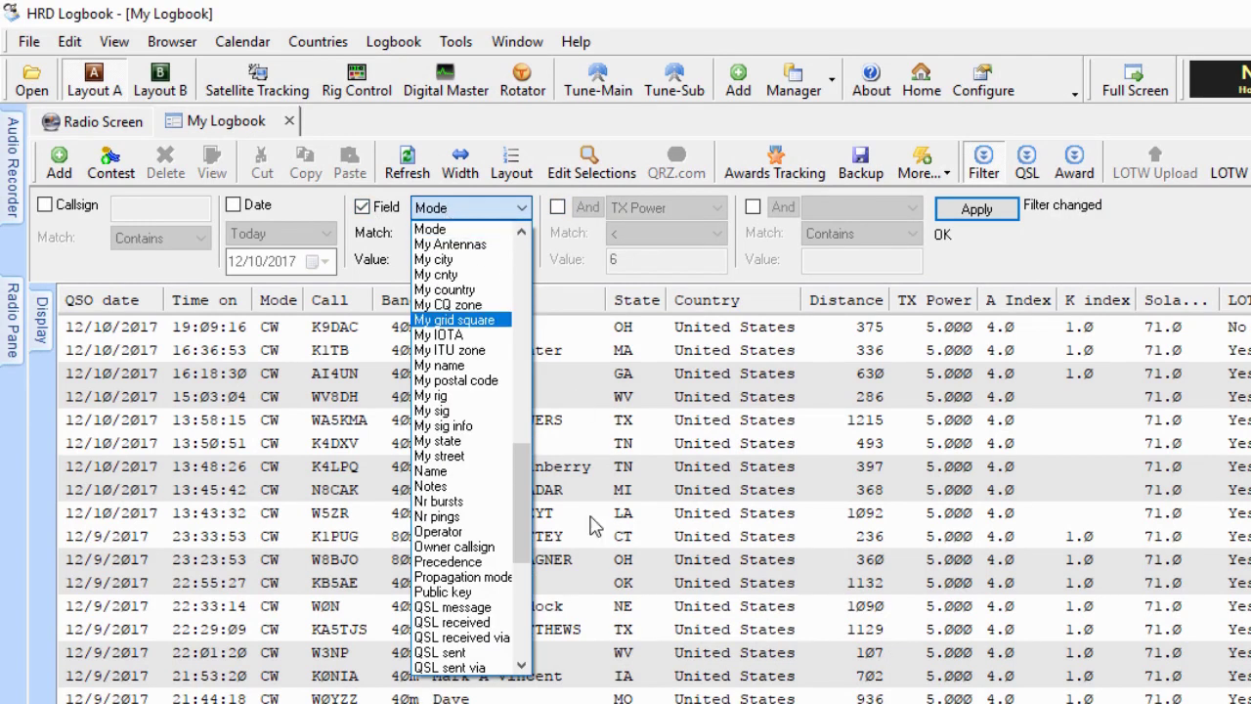
pyautogui.moveTo(527, 523); pyautogui.dragTo(528, 601)
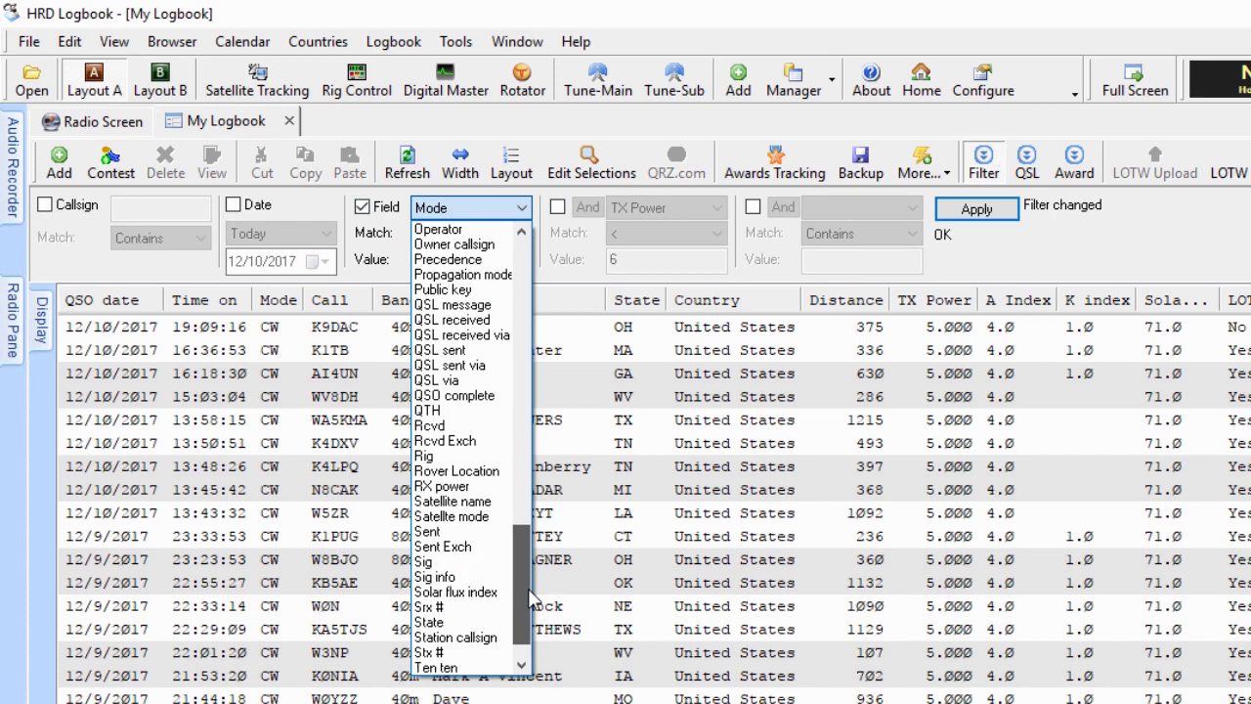
pyautogui.click(493, 350)
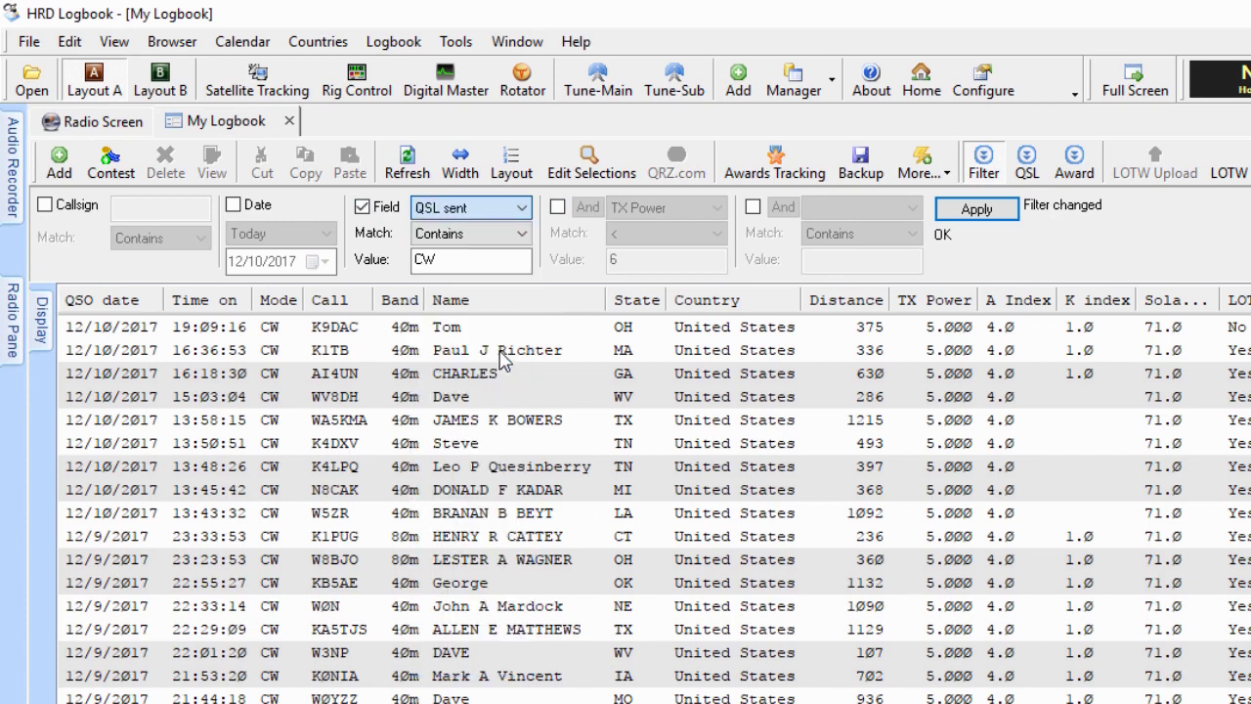
pyautogui.click(508, 211)
pyautogui.click(508, 211)
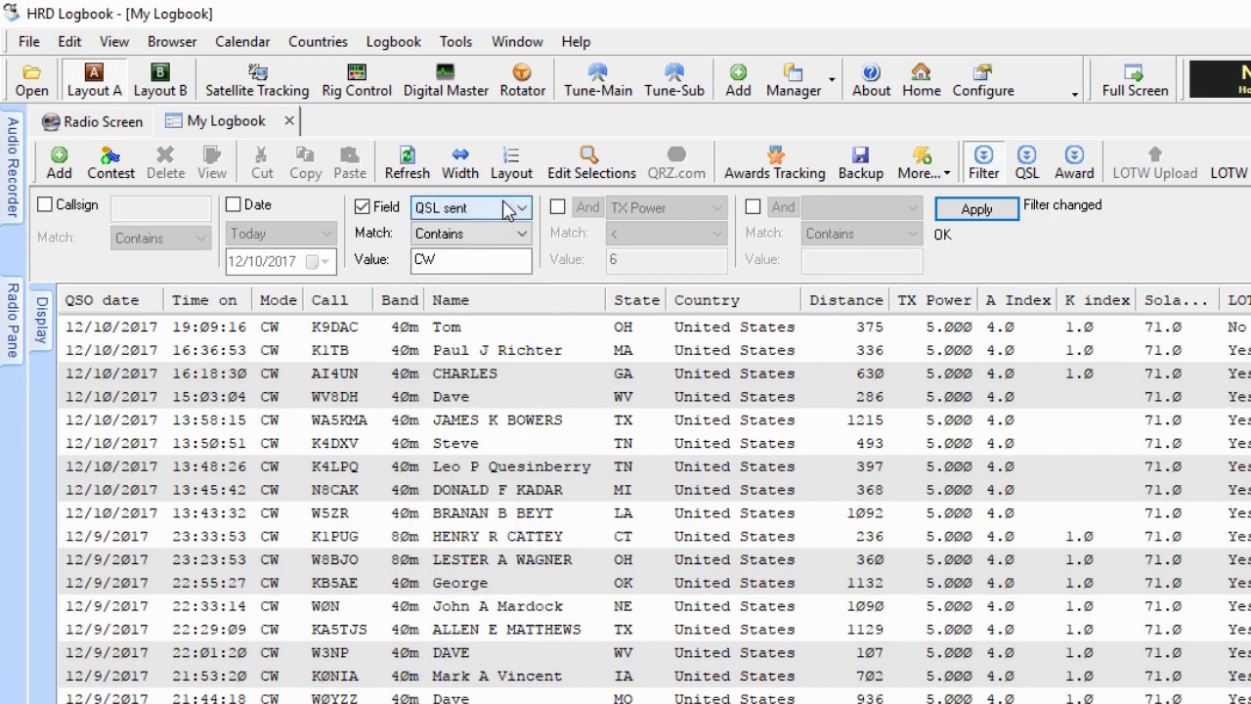
pyautogui.click(498, 237)
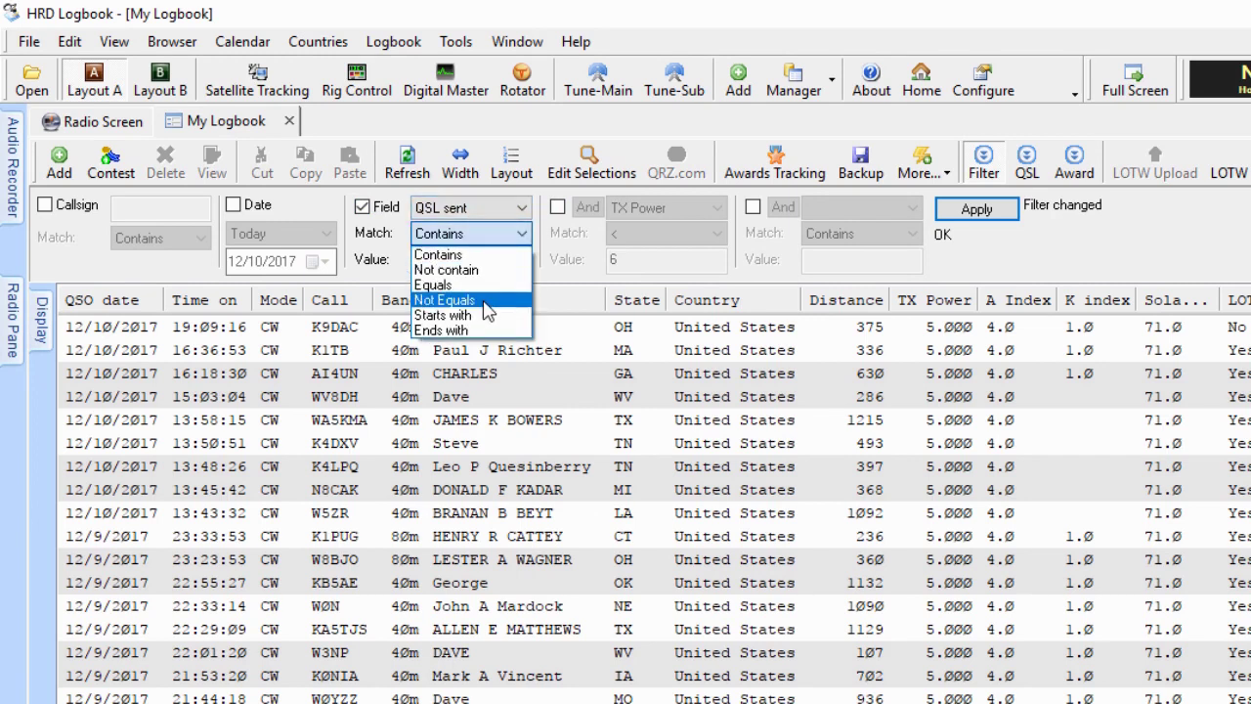
pyautogui.click(482, 316)
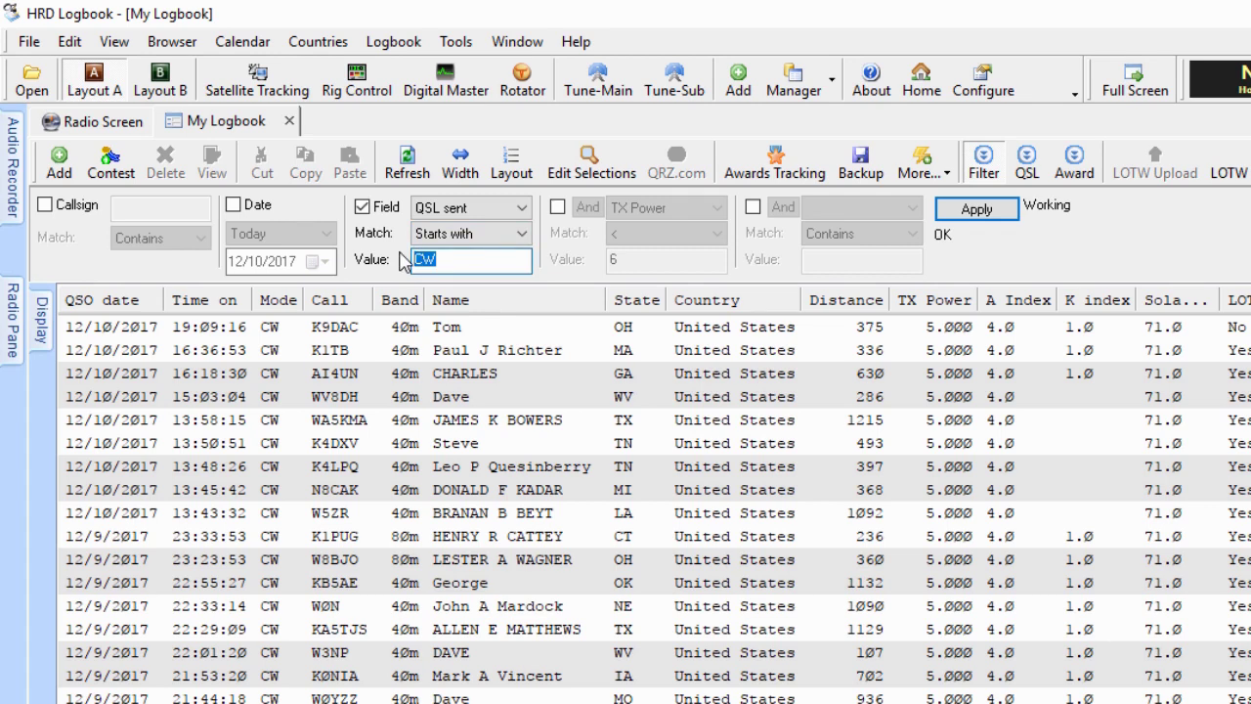
pyautogui.write('y')
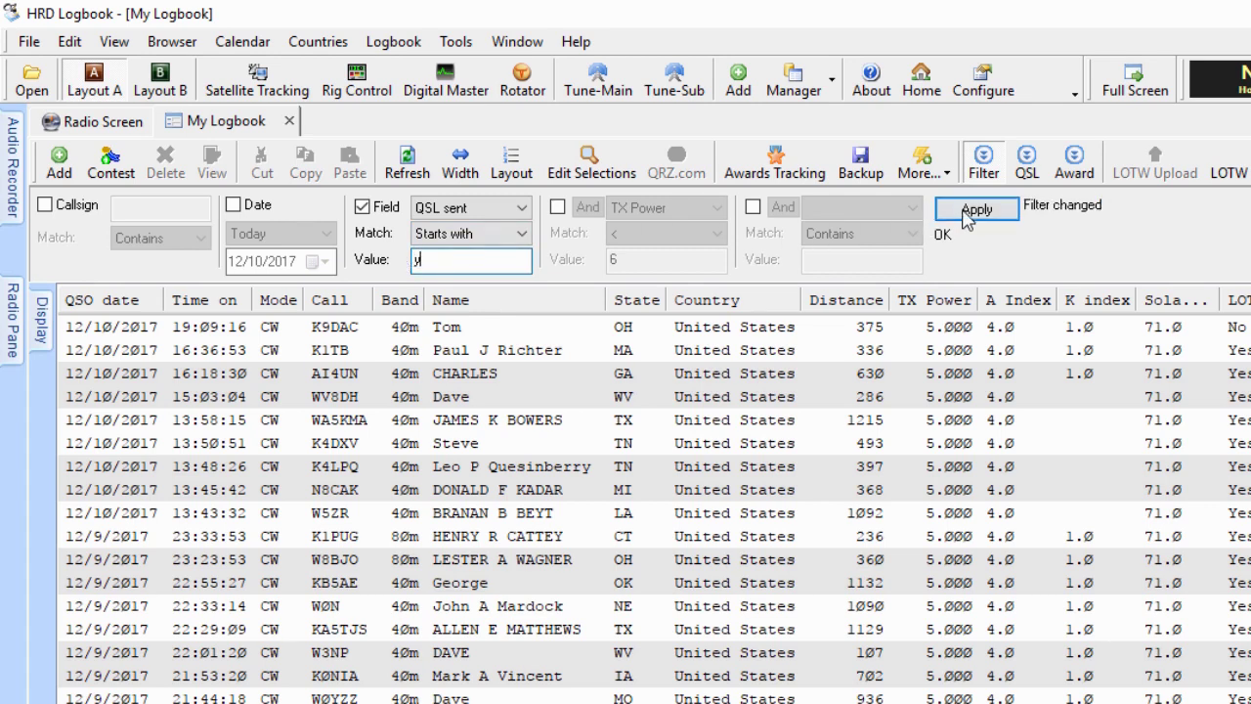
pyautogui.click(974, 211)
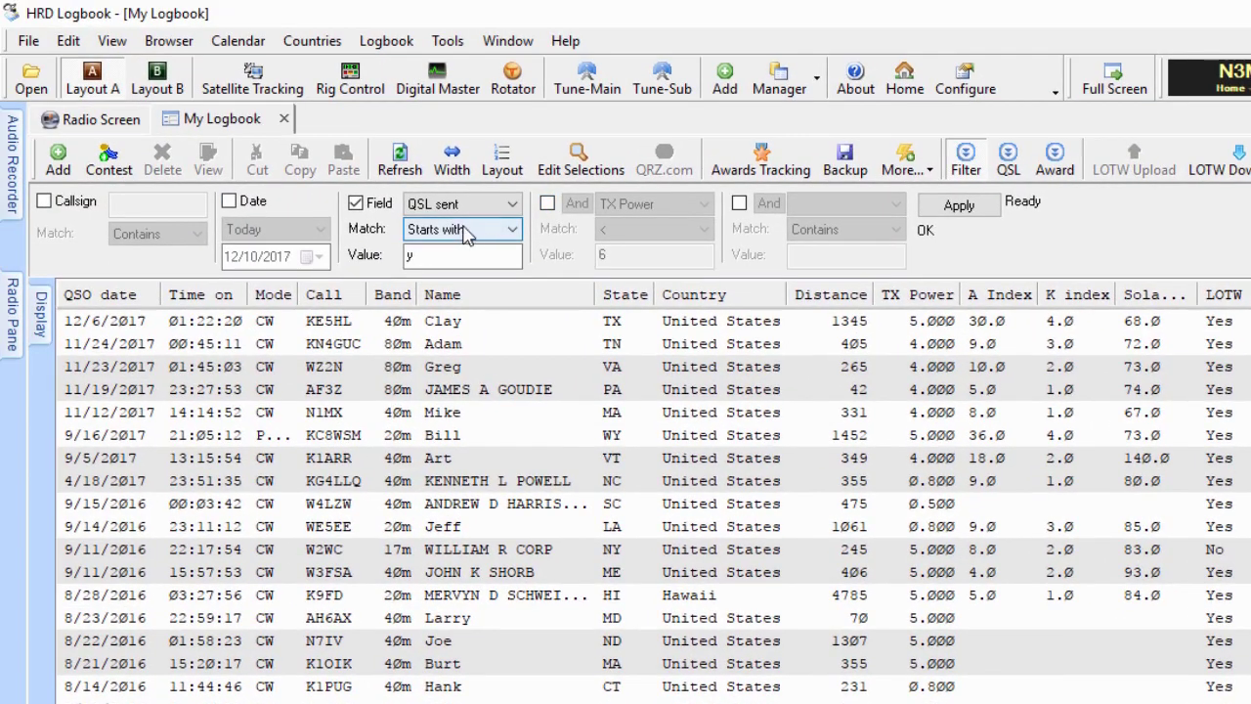
# Switch the filter field to QSL received starting with 'y' and apply it.
pyautogui.click(467, 235)
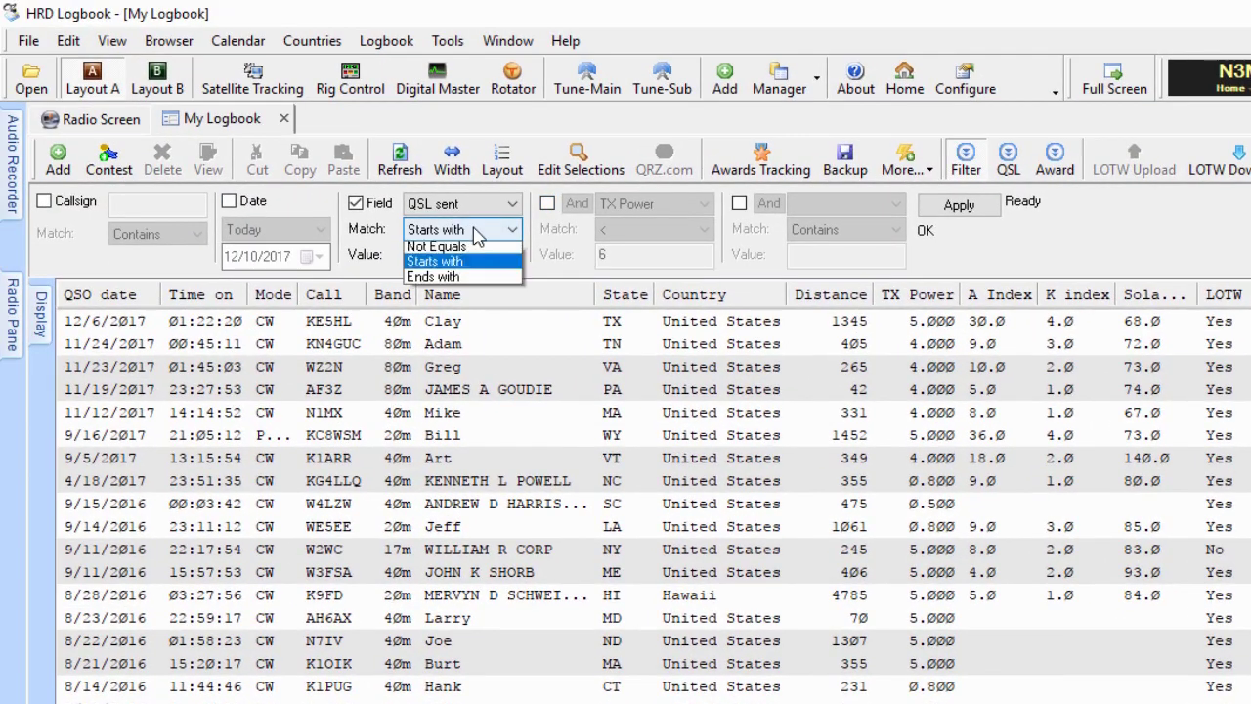
pyautogui.click(479, 234)
pyautogui.click(480, 207)
pyautogui.scroll(1, 480, 207)
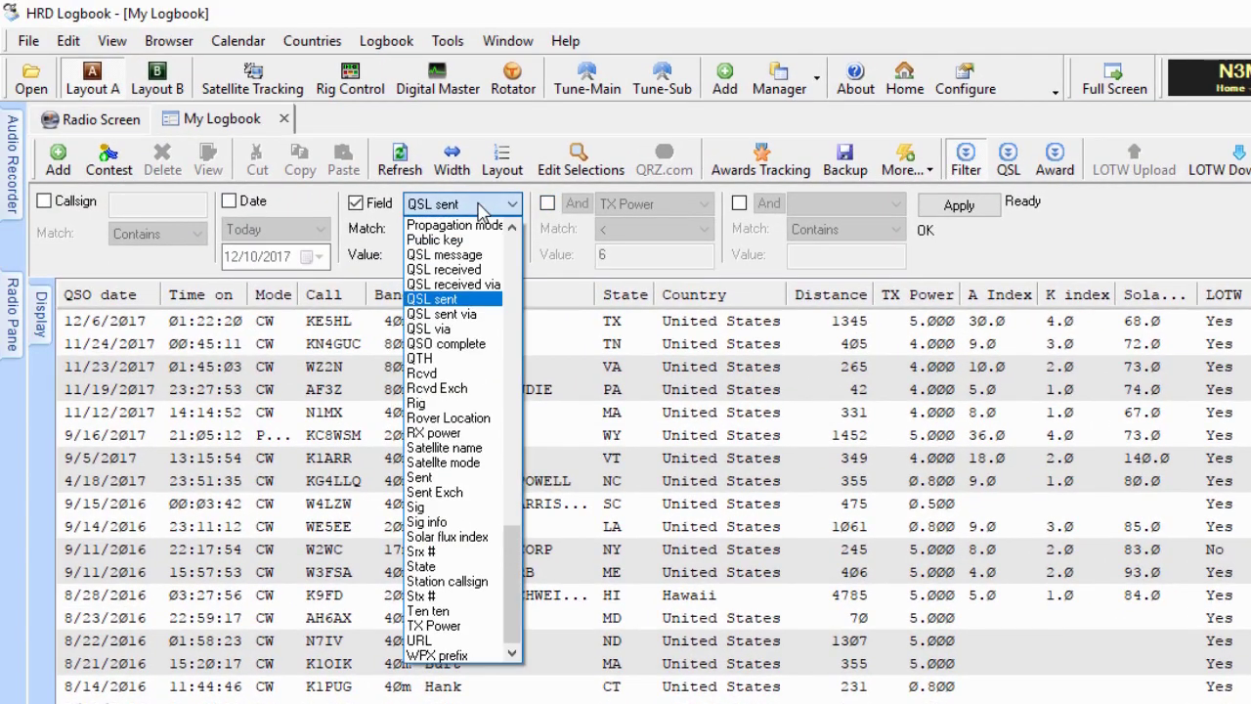
pyautogui.click(445, 266)
pyautogui.click(447, 256)
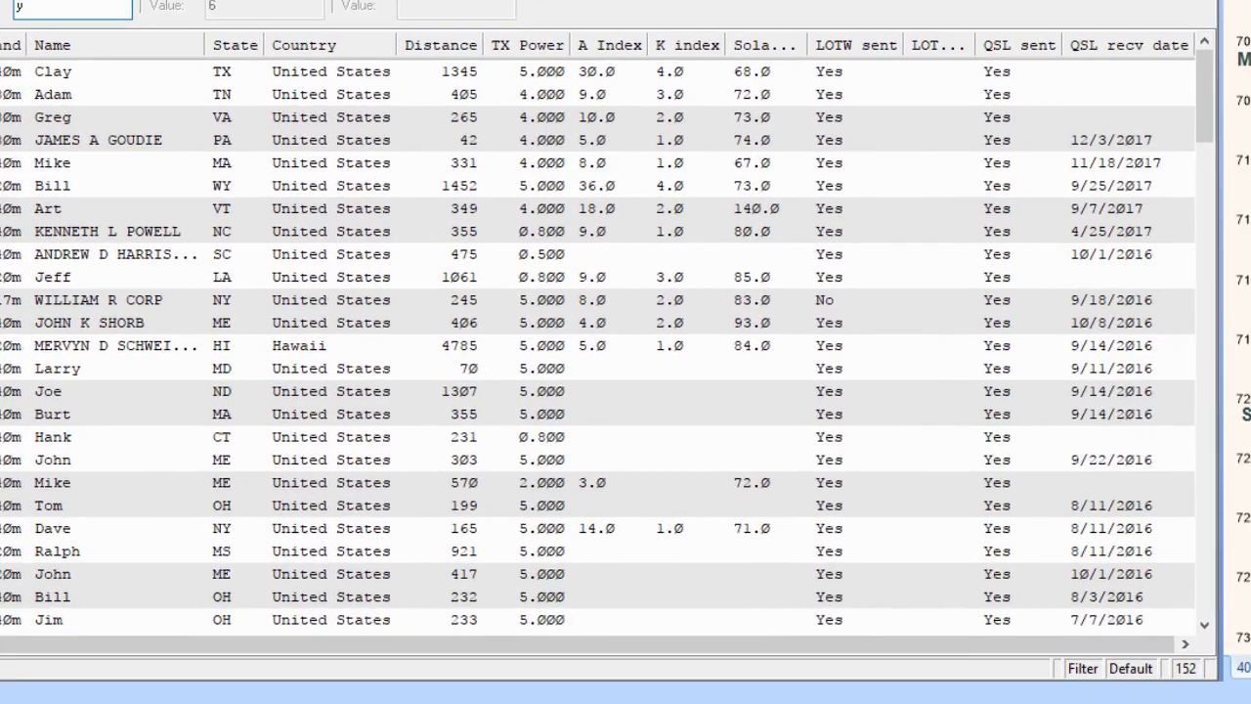
pyautogui.press('Return')
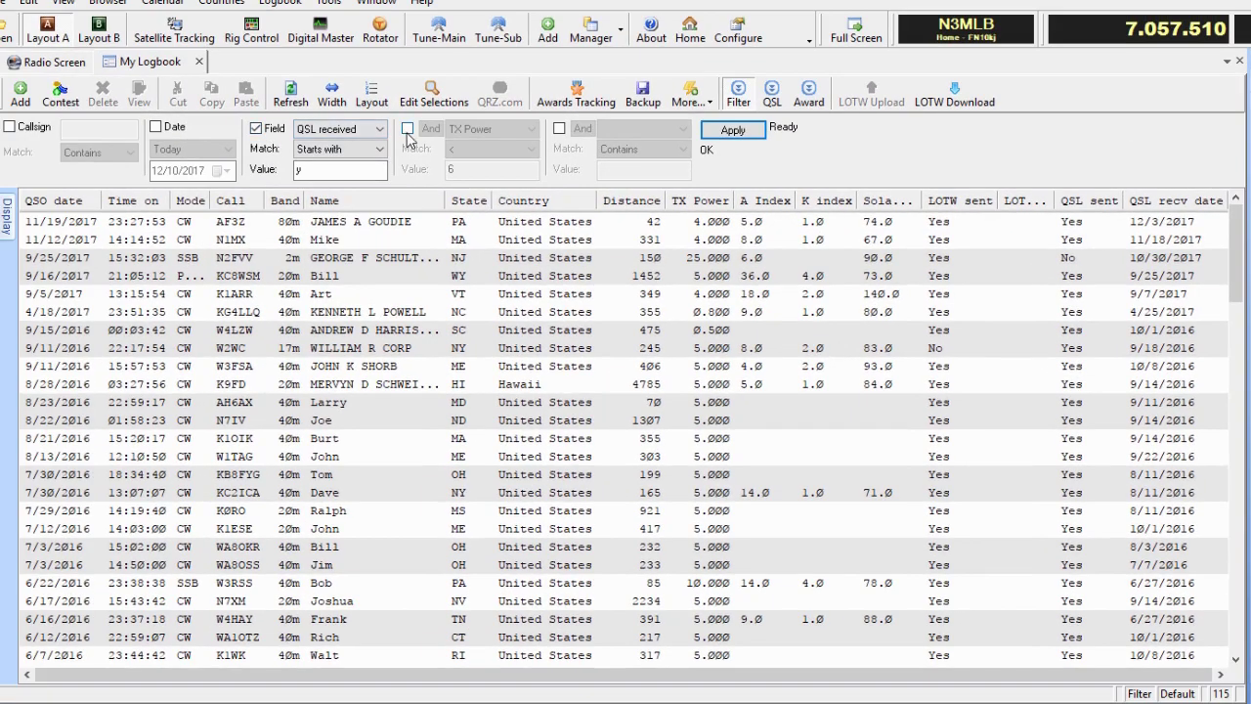
# Re-enable TX Power < 6, leaving 37 records, then turn off the QSL received condition.
pyautogui.click(408, 128)
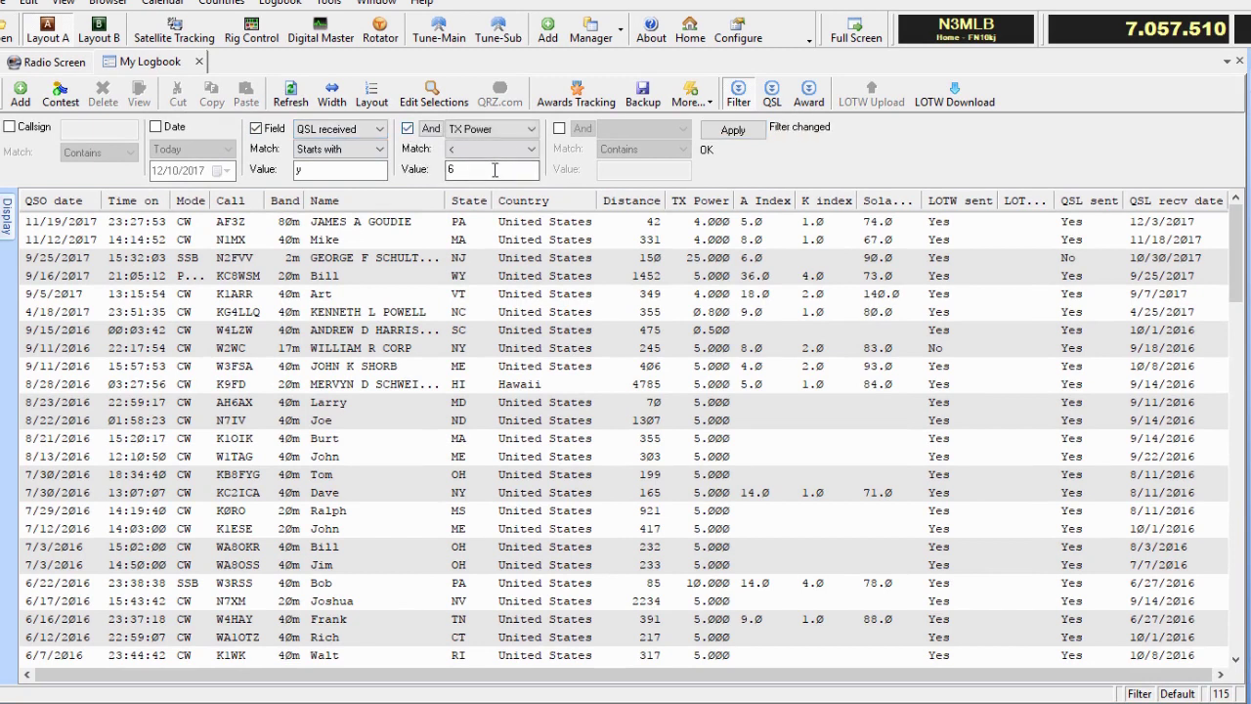
pyautogui.click(733, 131)
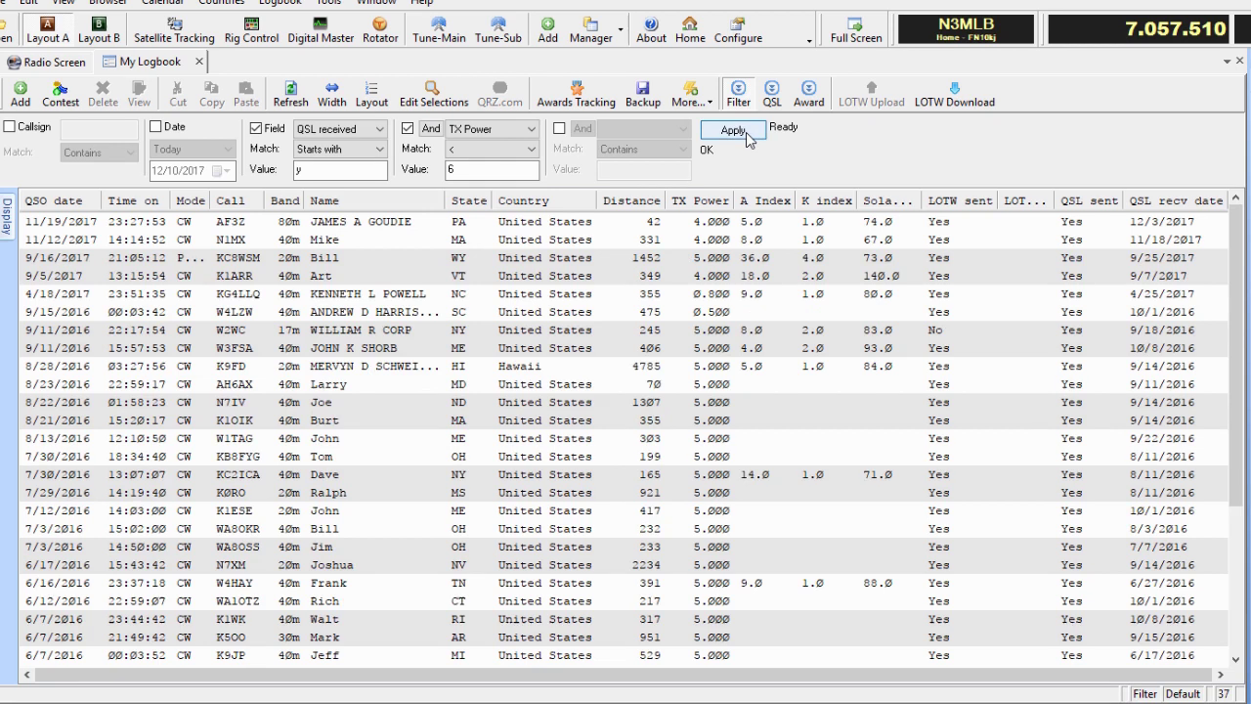
pyautogui.click(255, 128)
# Turn off the TX Power condition and reapply to show all records.
pyautogui.click(408, 128)
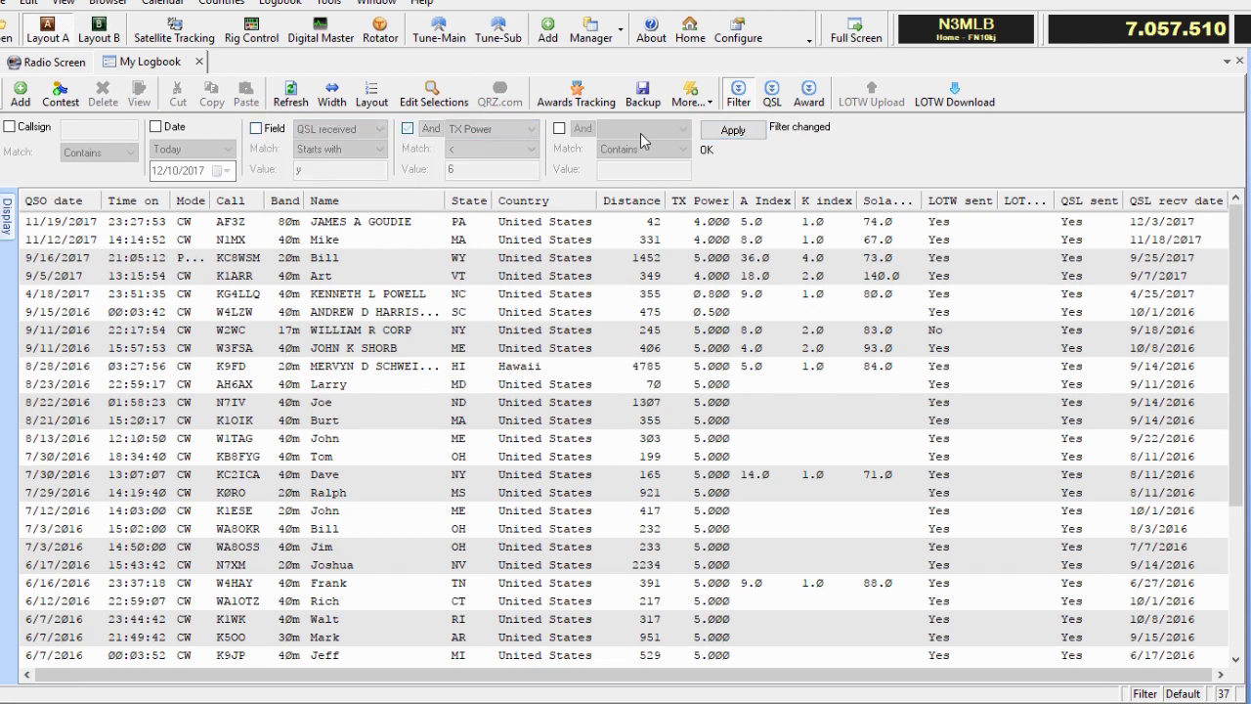
pyautogui.click(731, 131)
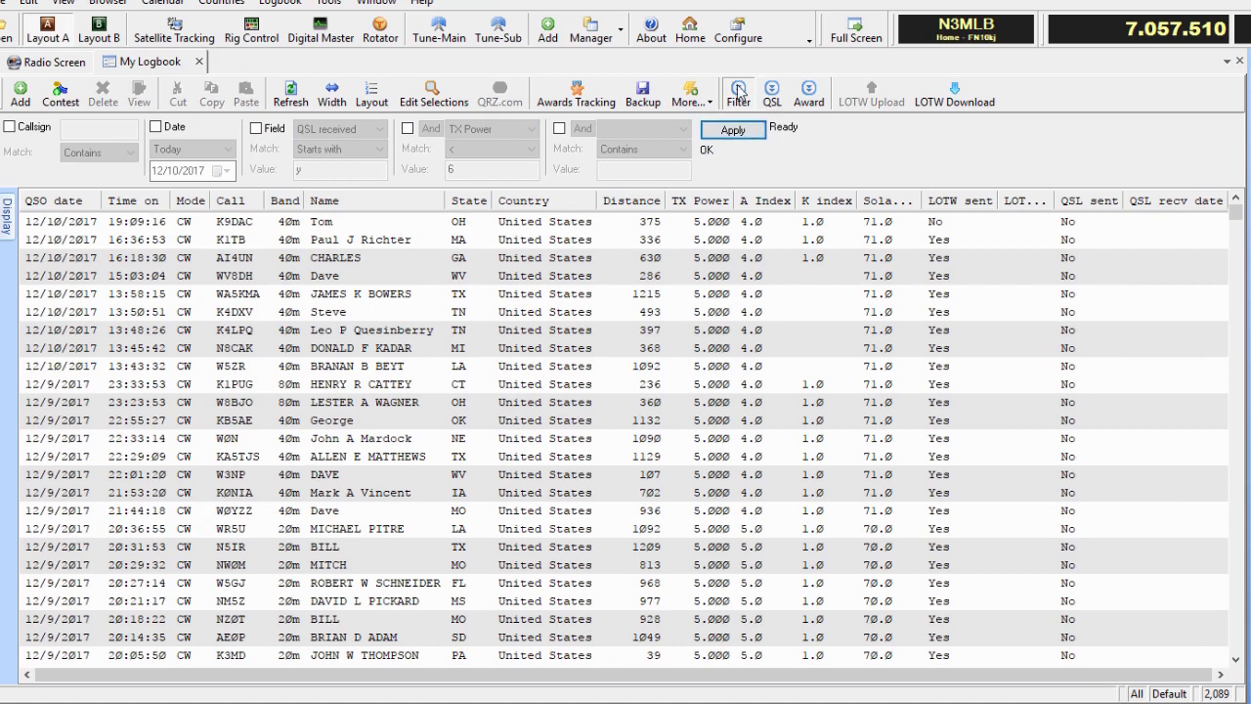
pyautogui.click(745, 94)
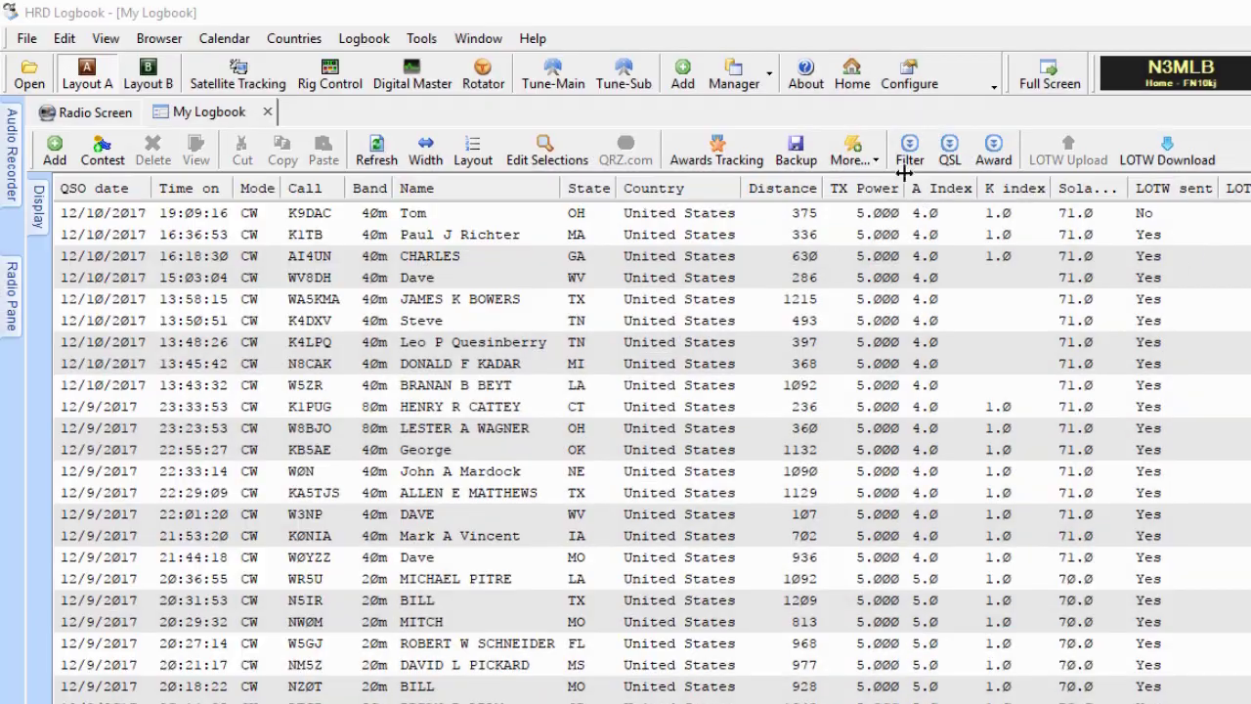
pyautogui.click(907, 154)
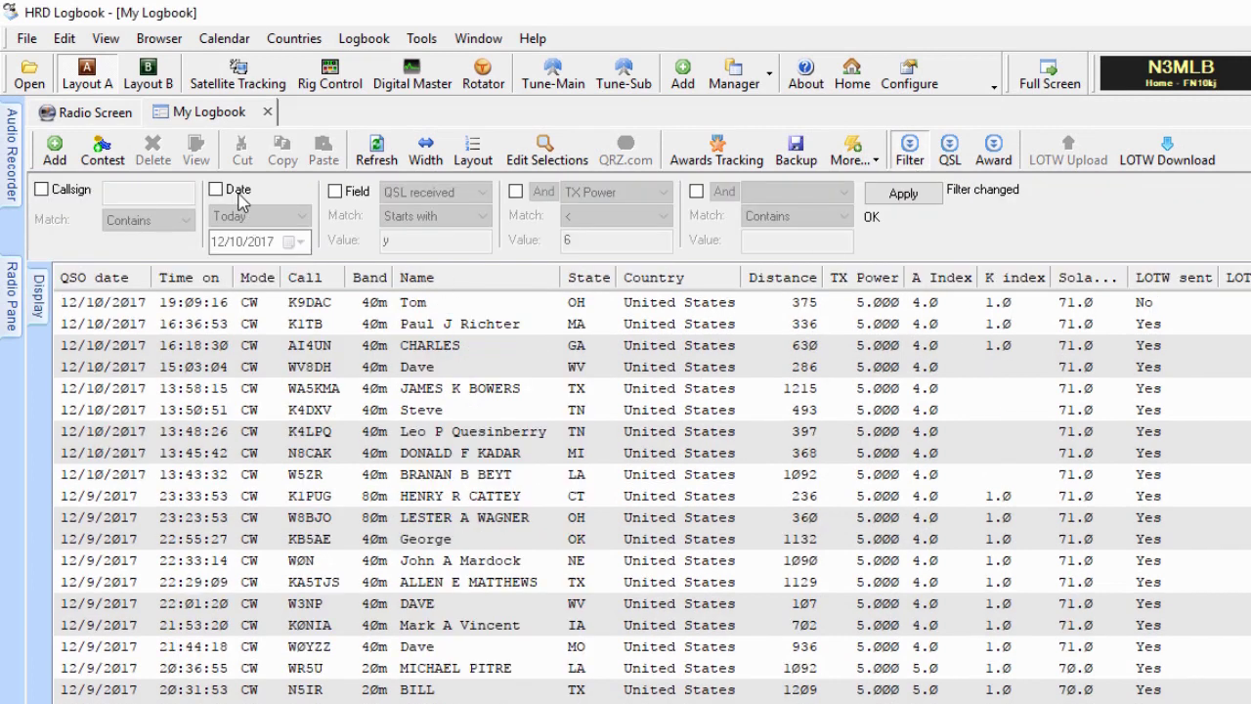
# Enable a Date filter of Since 12/1/2017 and apply it.
pyautogui.click(234, 194)
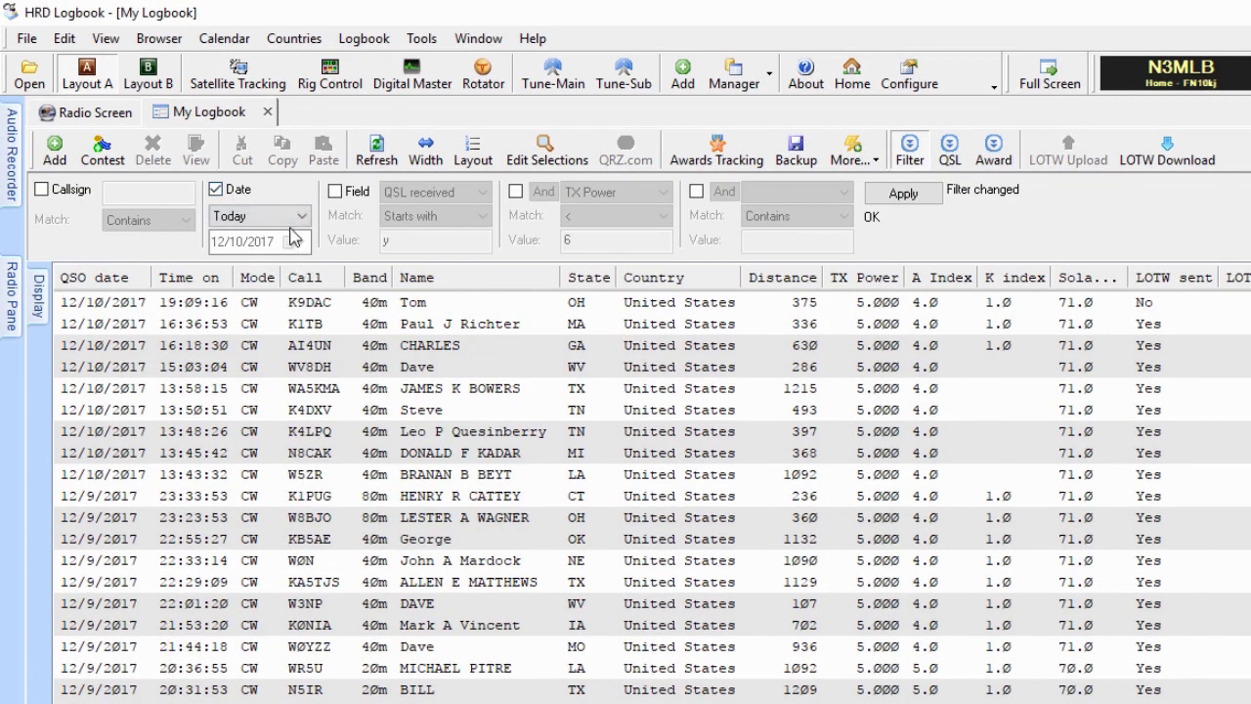
pyautogui.click(293, 217)
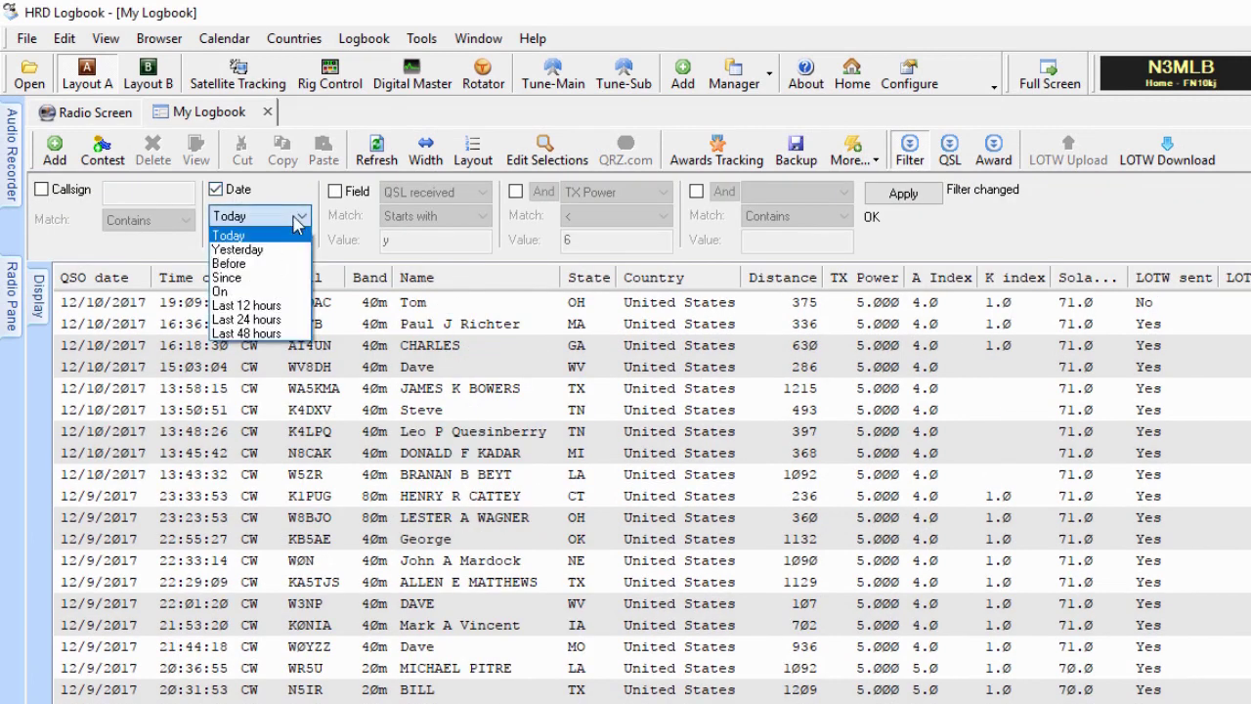
pyautogui.click(283, 279)
pyautogui.click(294, 242)
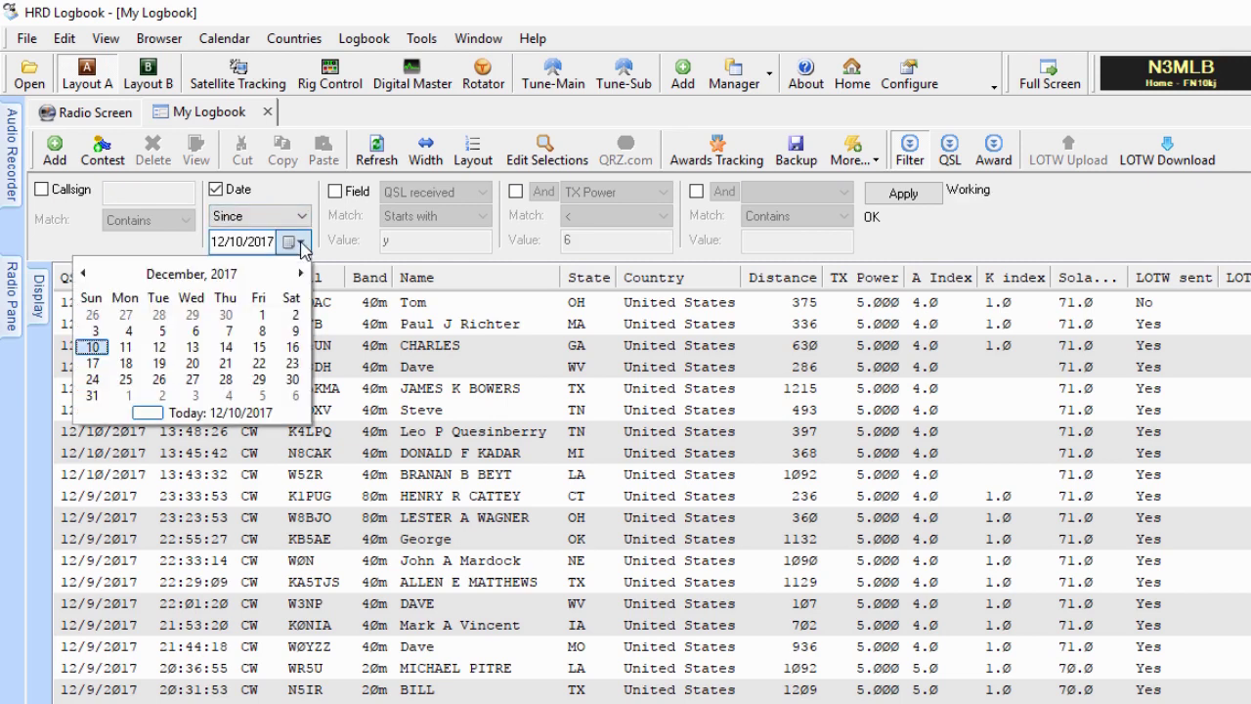
pyautogui.click(261, 320)
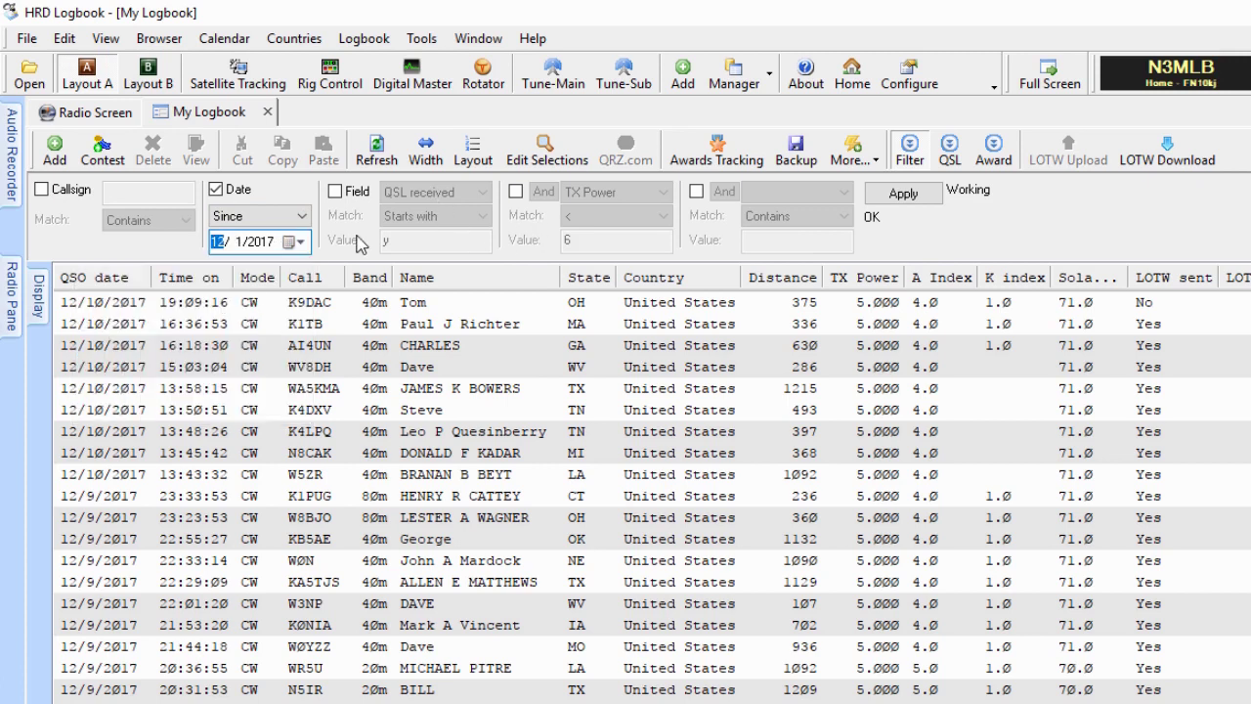
pyautogui.click(913, 193)
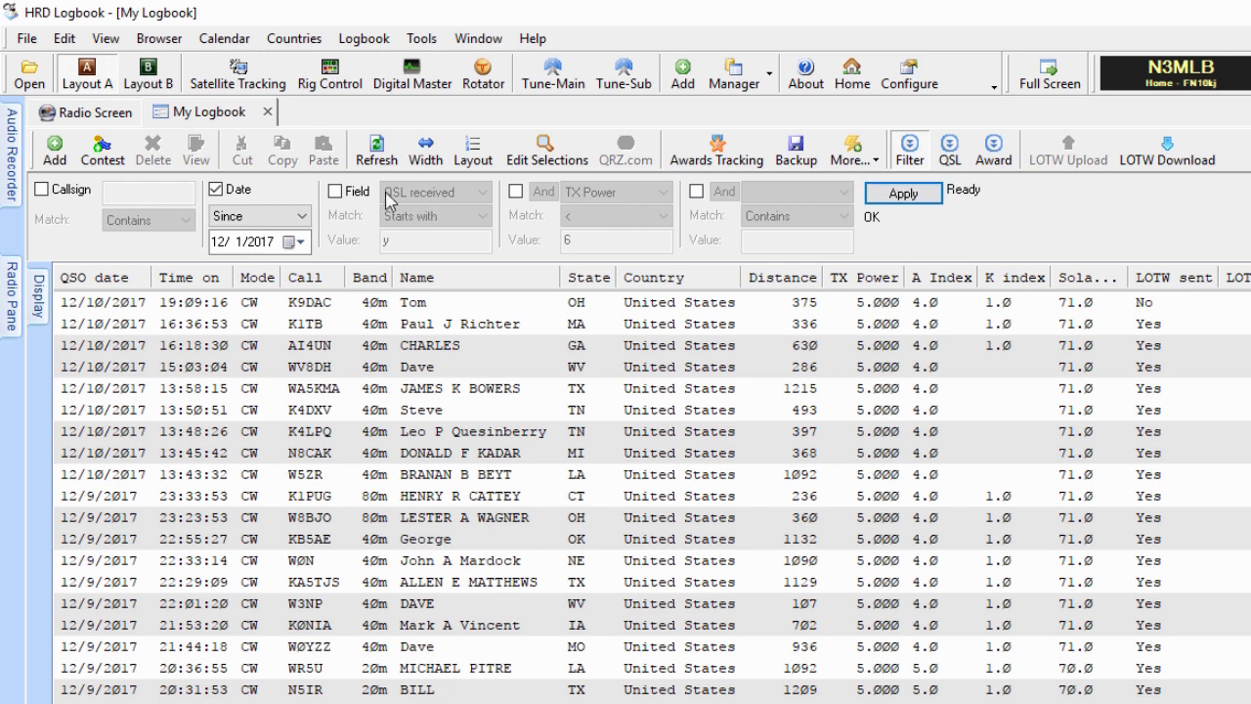
# Add a State equals 'oh' condition to the date filter, listing three Ohio contacts.
pyautogui.click(340, 192)
pyautogui.click(442, 194)
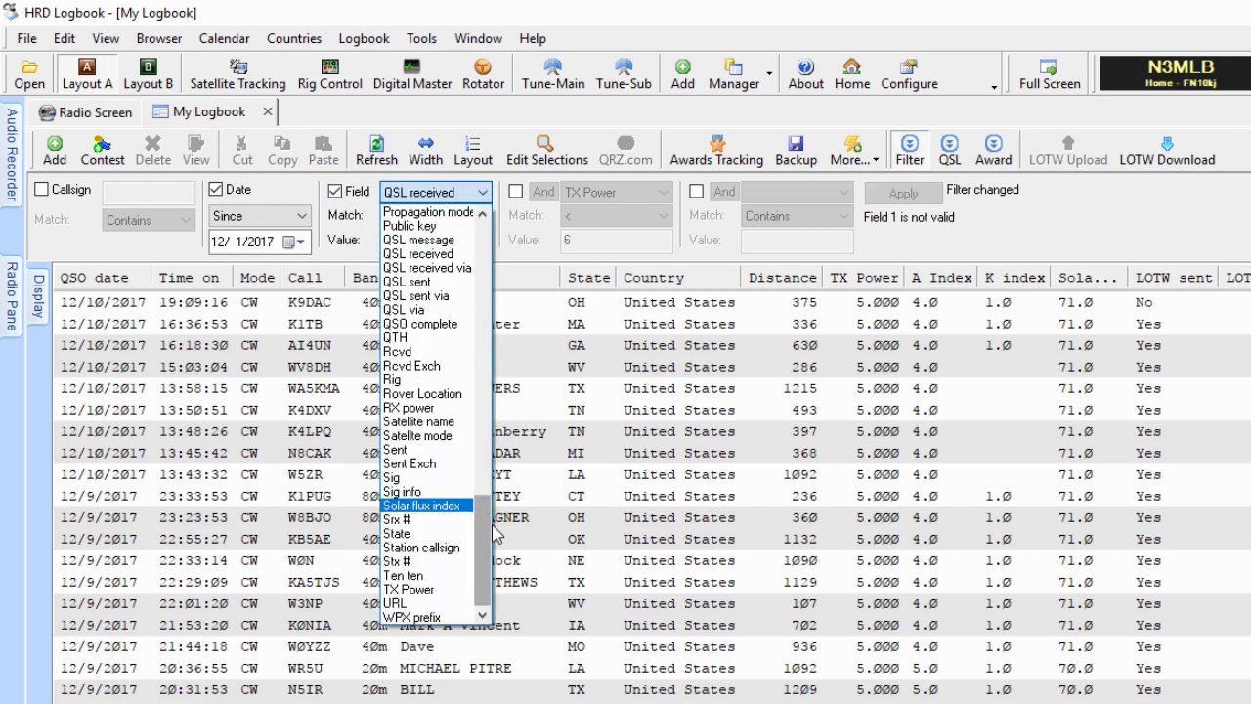
pyautogui.click(434, 534)
pyautogui.click(469, 217)
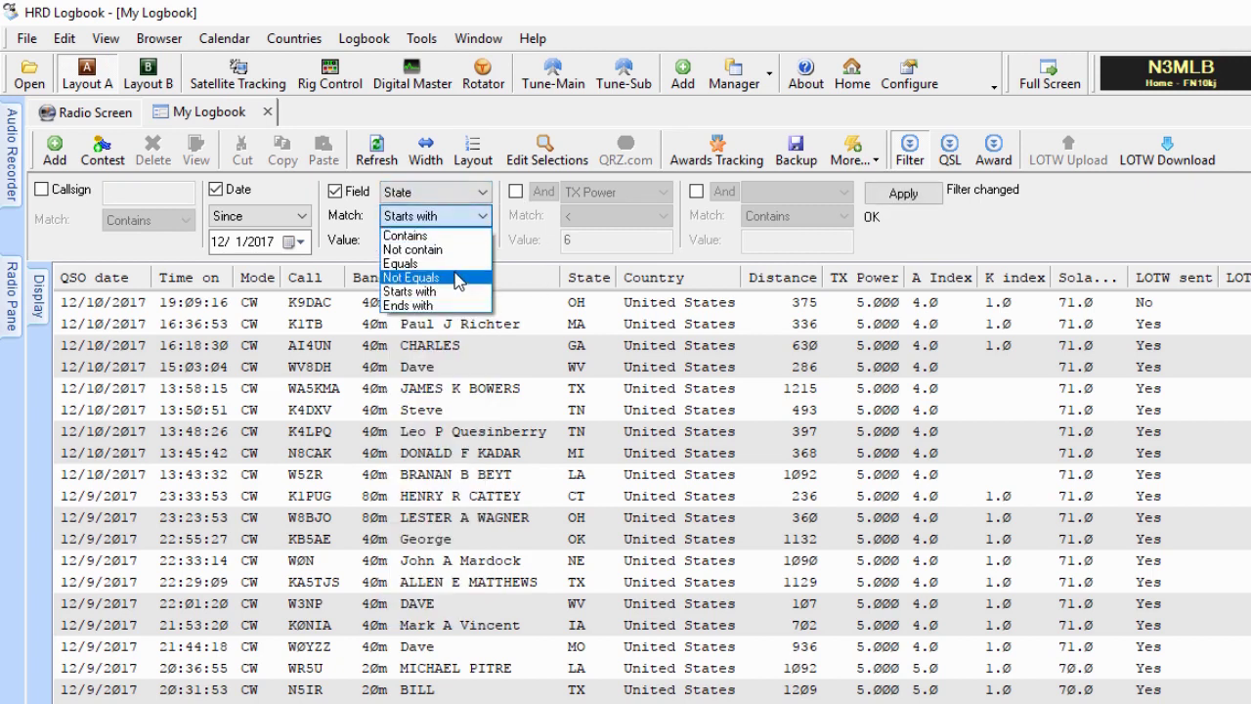
pyautogui.click(459, 263)
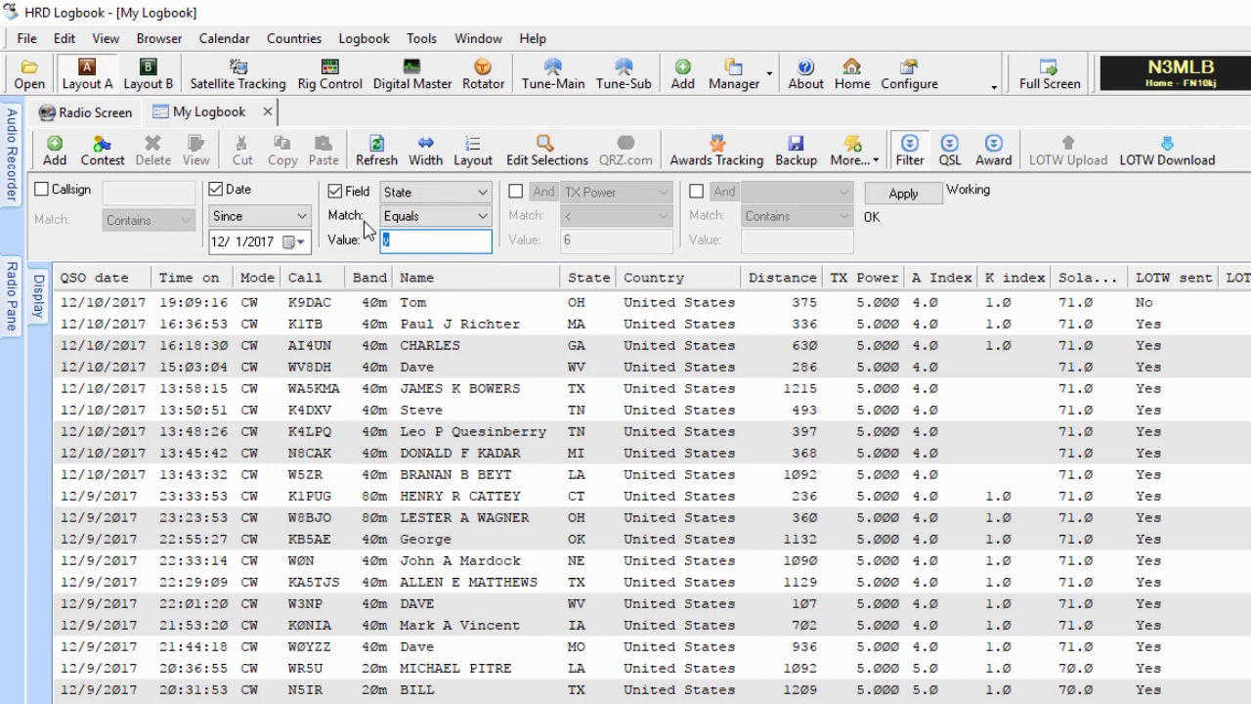
pyautogui.write('oh')
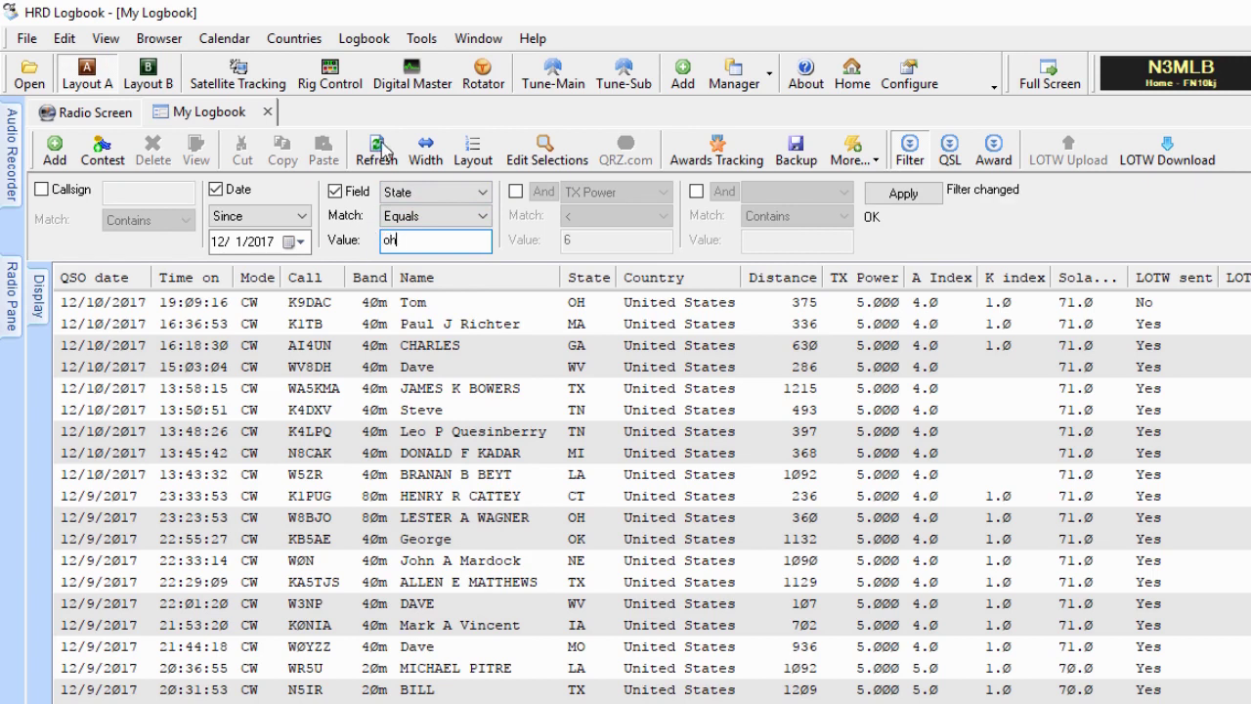
pyautogui.click(909, 196)
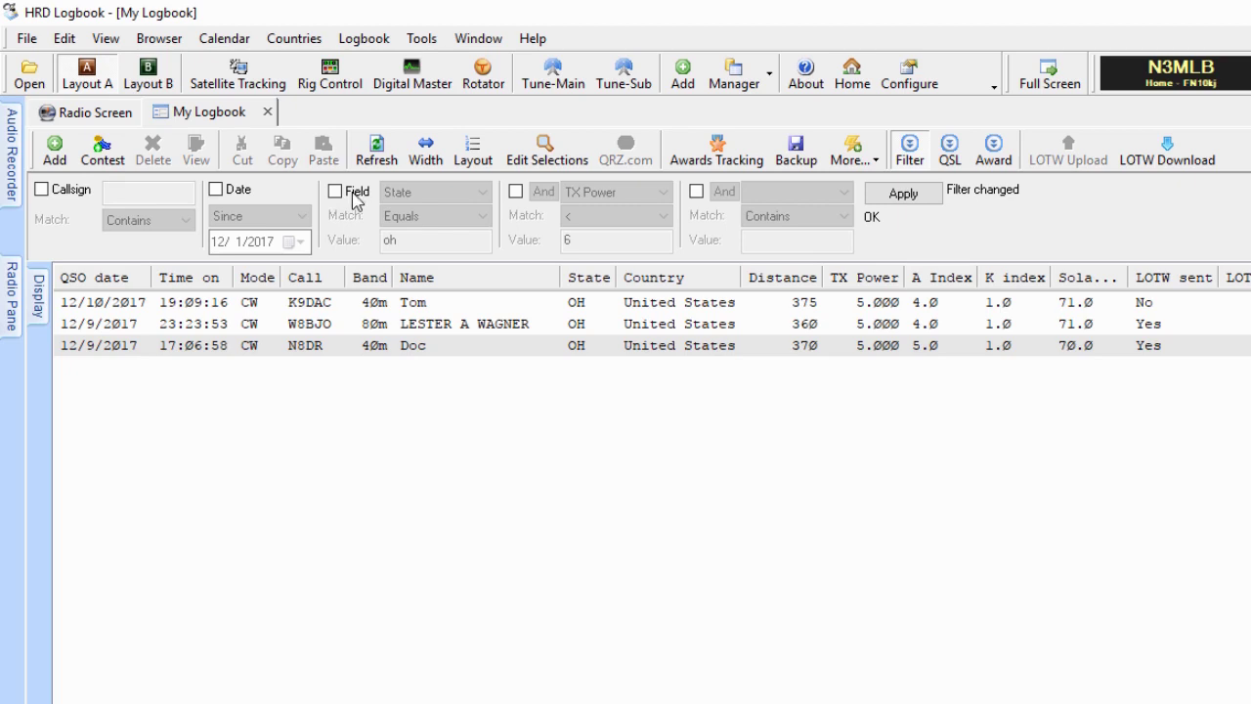
# Filter the HRD log to Mode equals CW with TX Power below 6, replacing the Ohio filter.
pyautogui.click(336, 192)
pyautogui.click(427, 195)
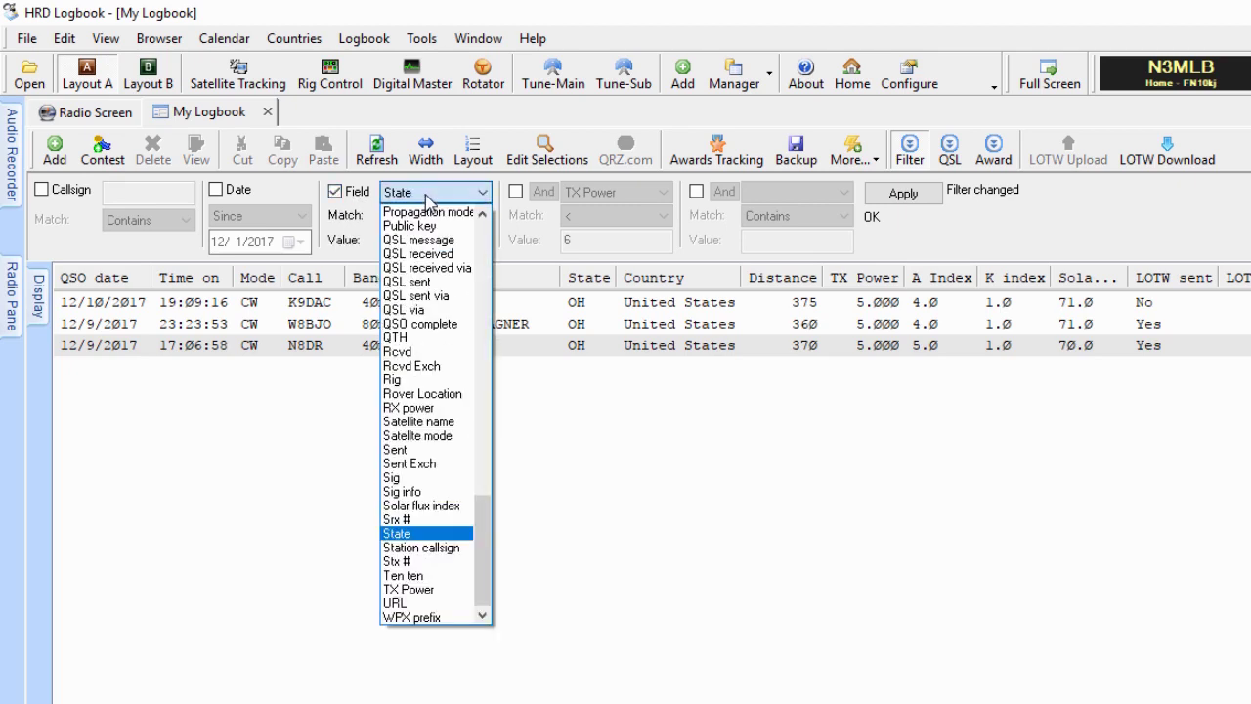
pyautogui.write('mo')
pyautogui.press('Return')
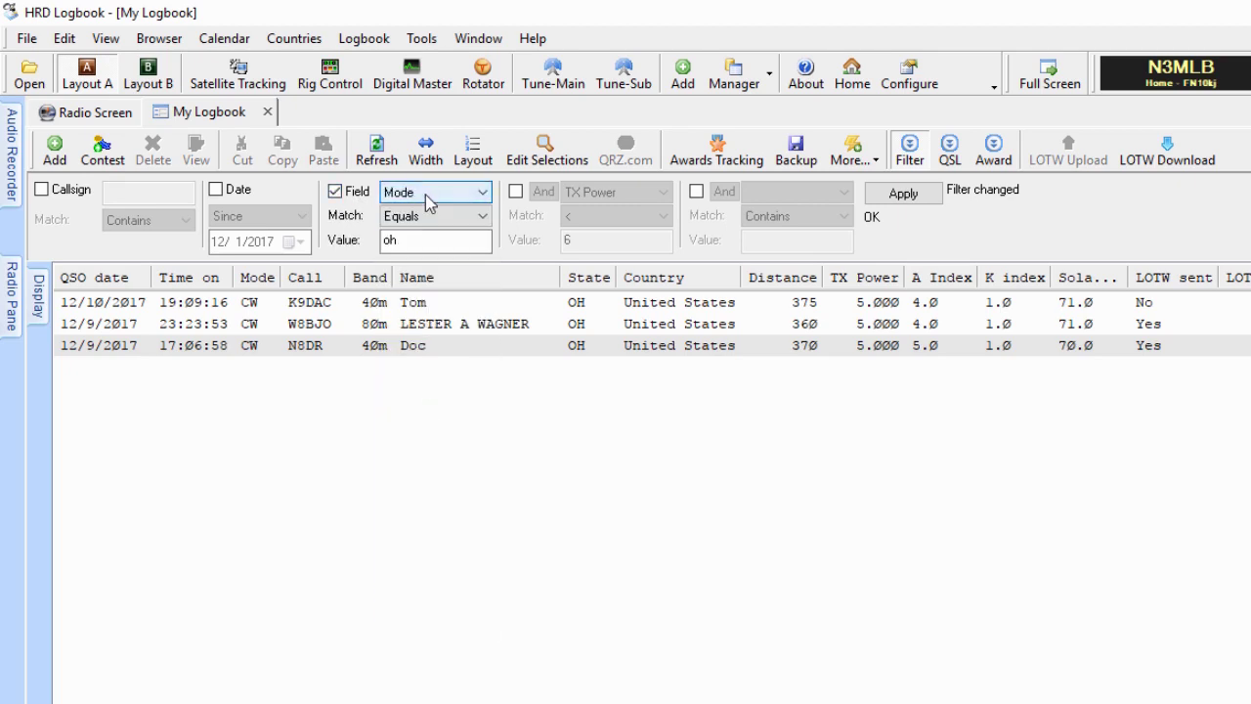
pyautogui.doubleClick(384, 240)
pyautogui.write('CW')
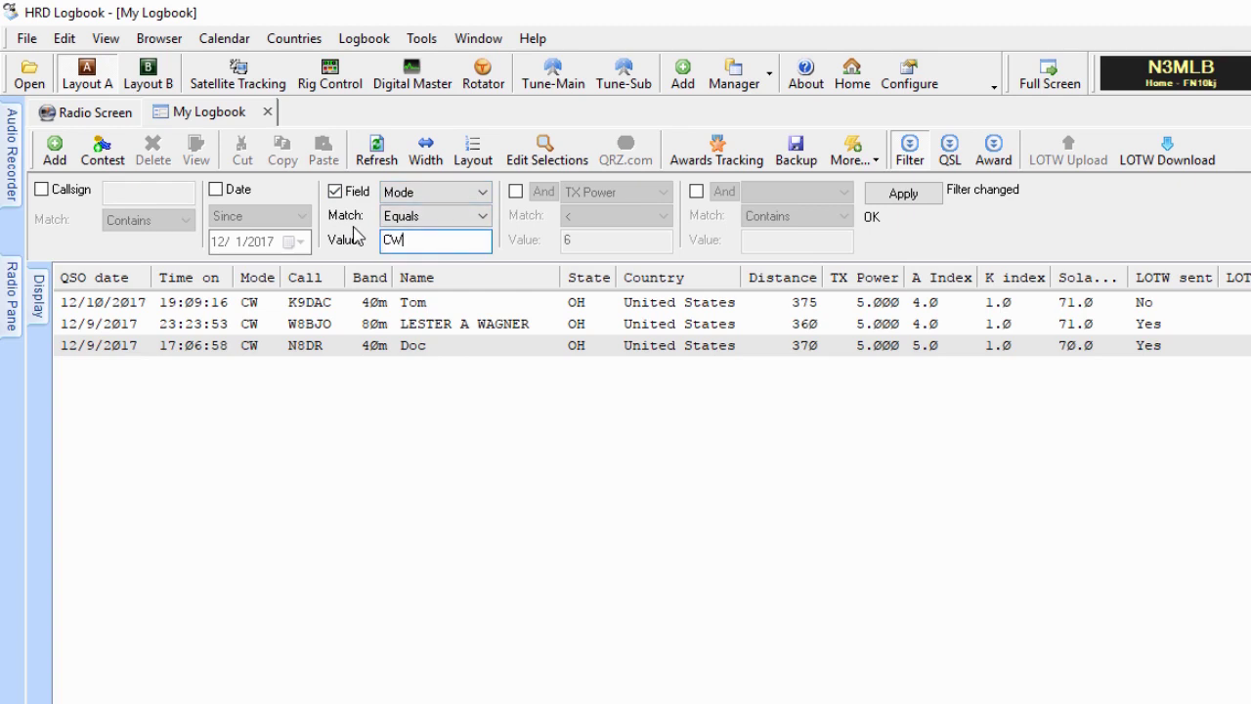
pyautogui.click(515, 191)
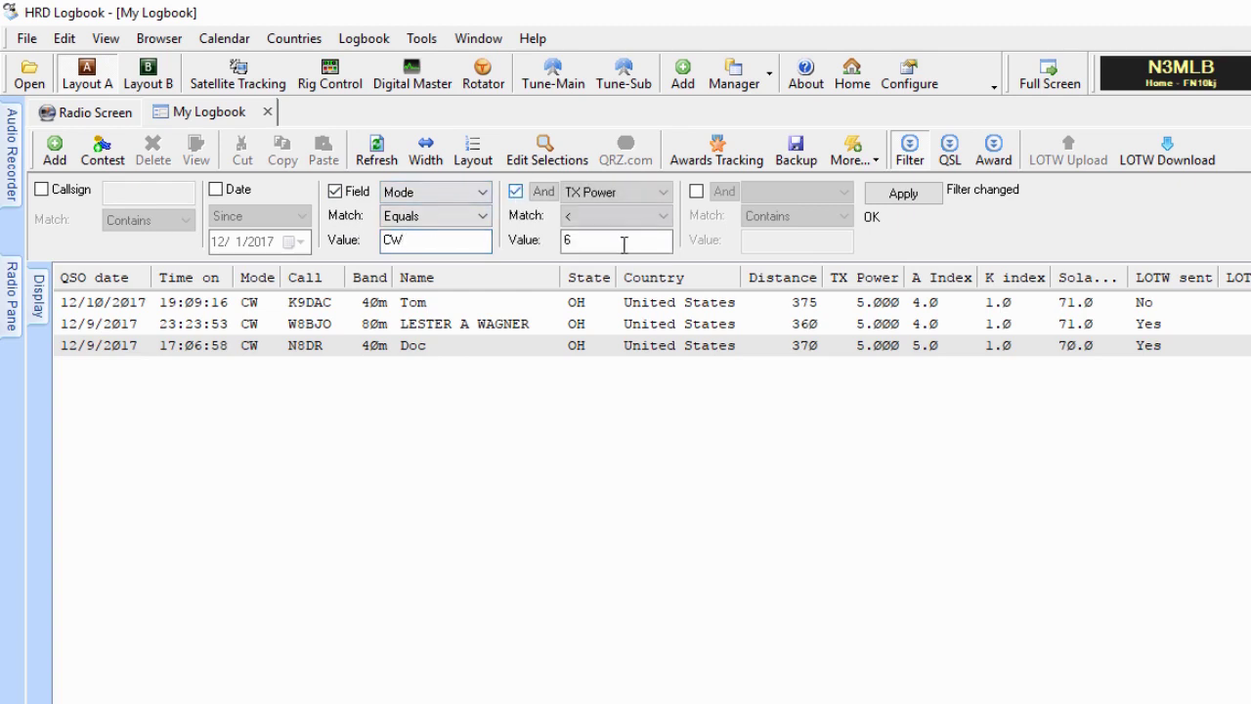
pyautogui.click(609, 244)
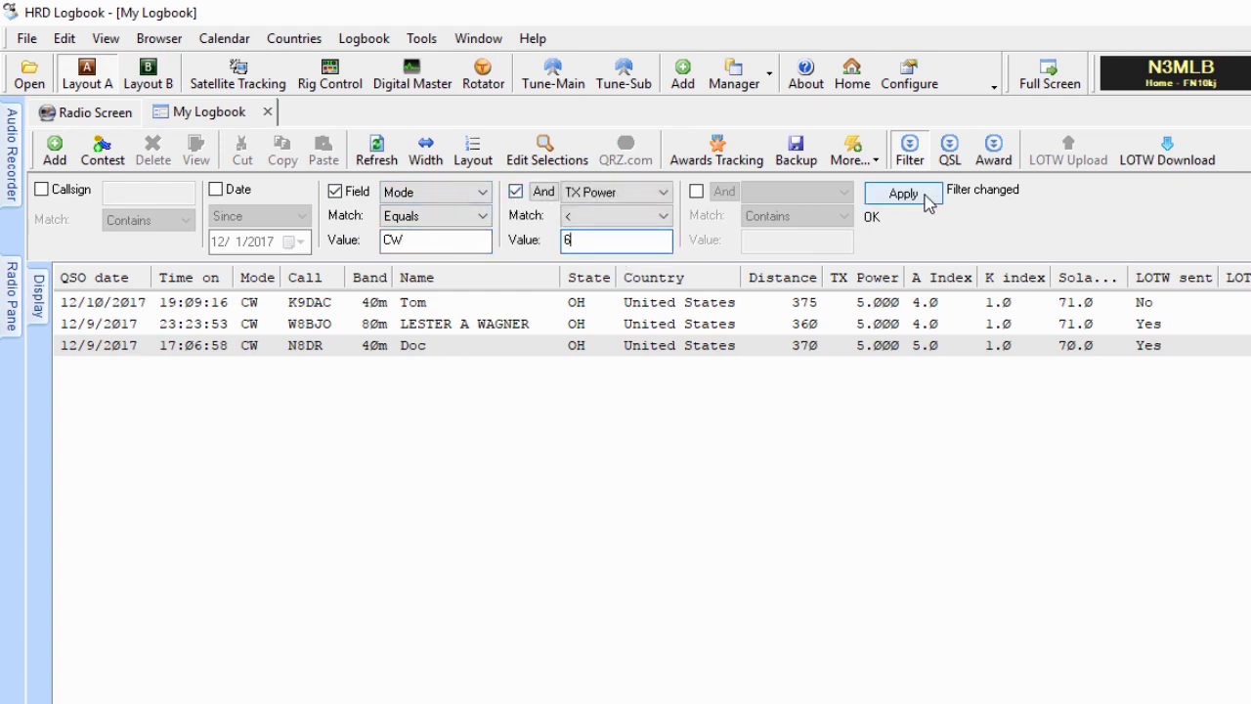
pyautogui.click(926, 196)
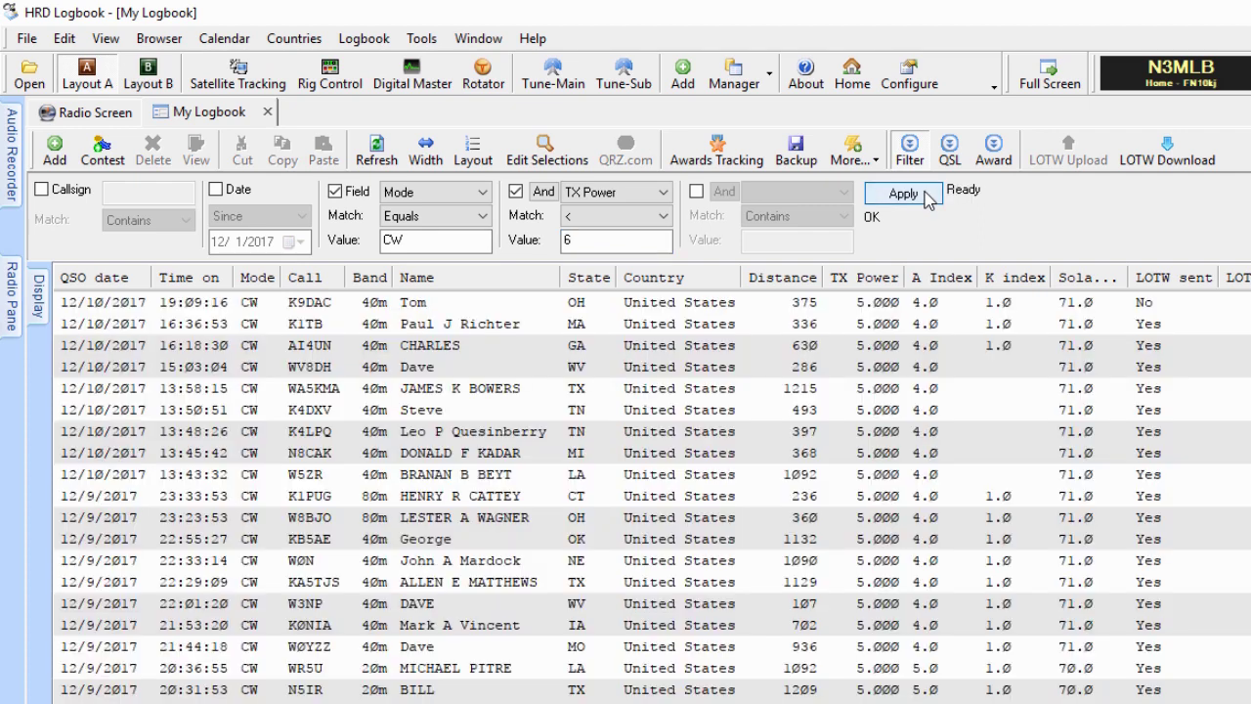
# Select all filtered CW QSOs and bring up the File > Export formats from the context menu.
pyautogui.click(124, 305)
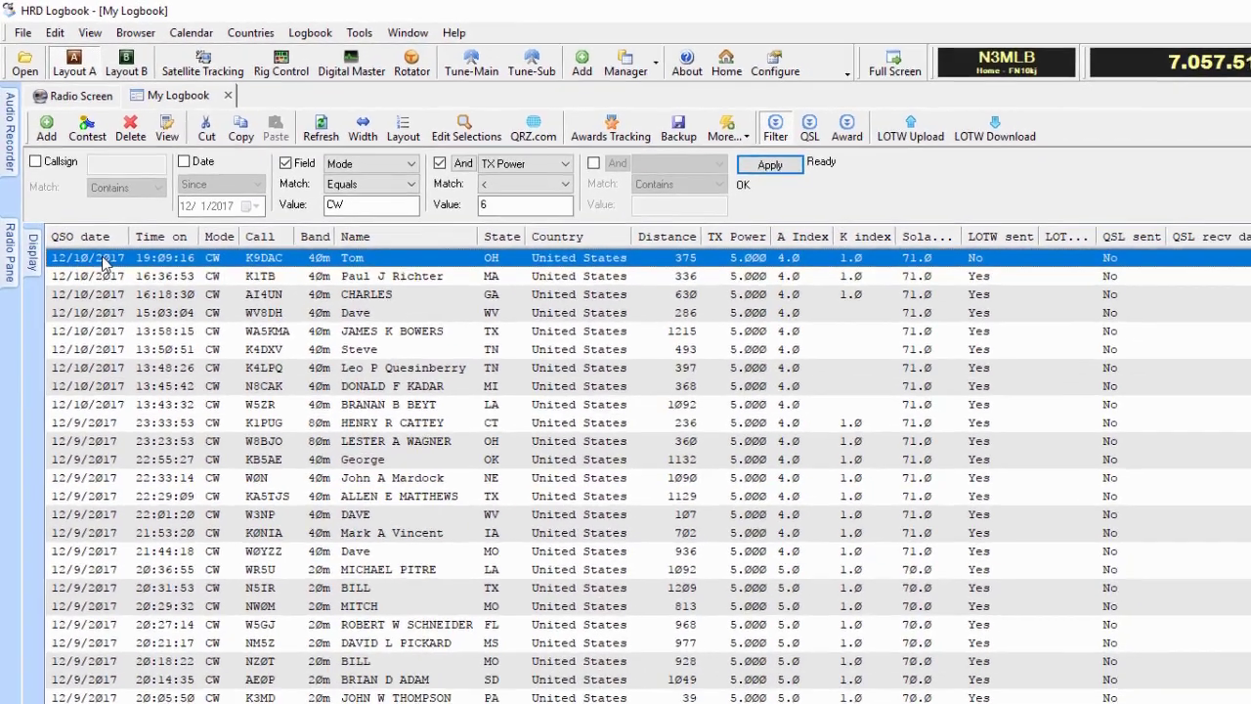
pyautogui.hotkey('ctrl', 'a')
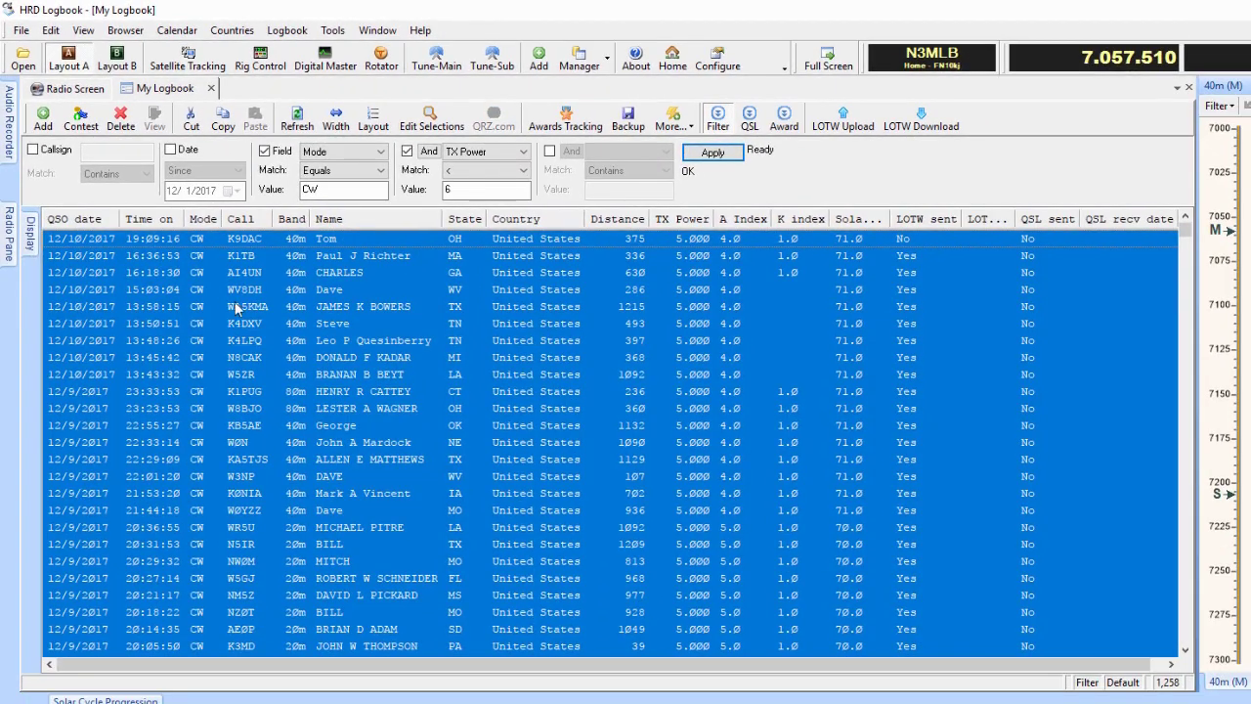
pyautogui.rightClick(383, 304)
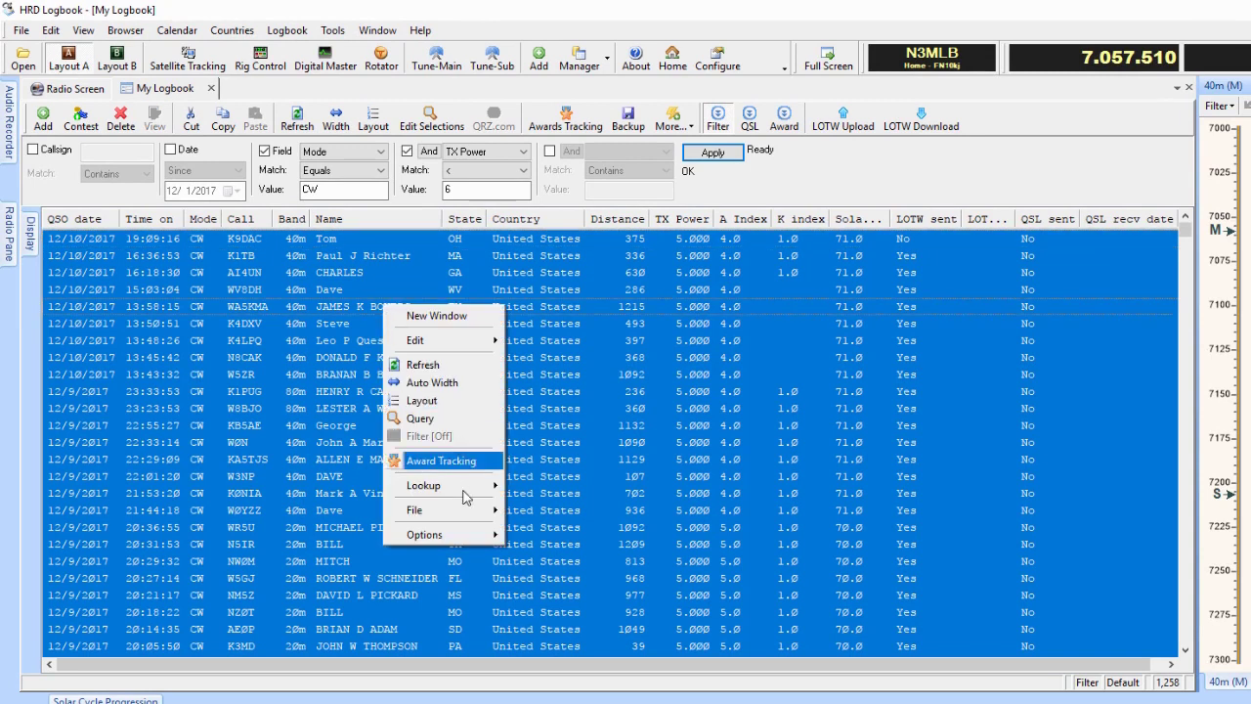
pyautogui.moveTo(469, 518)
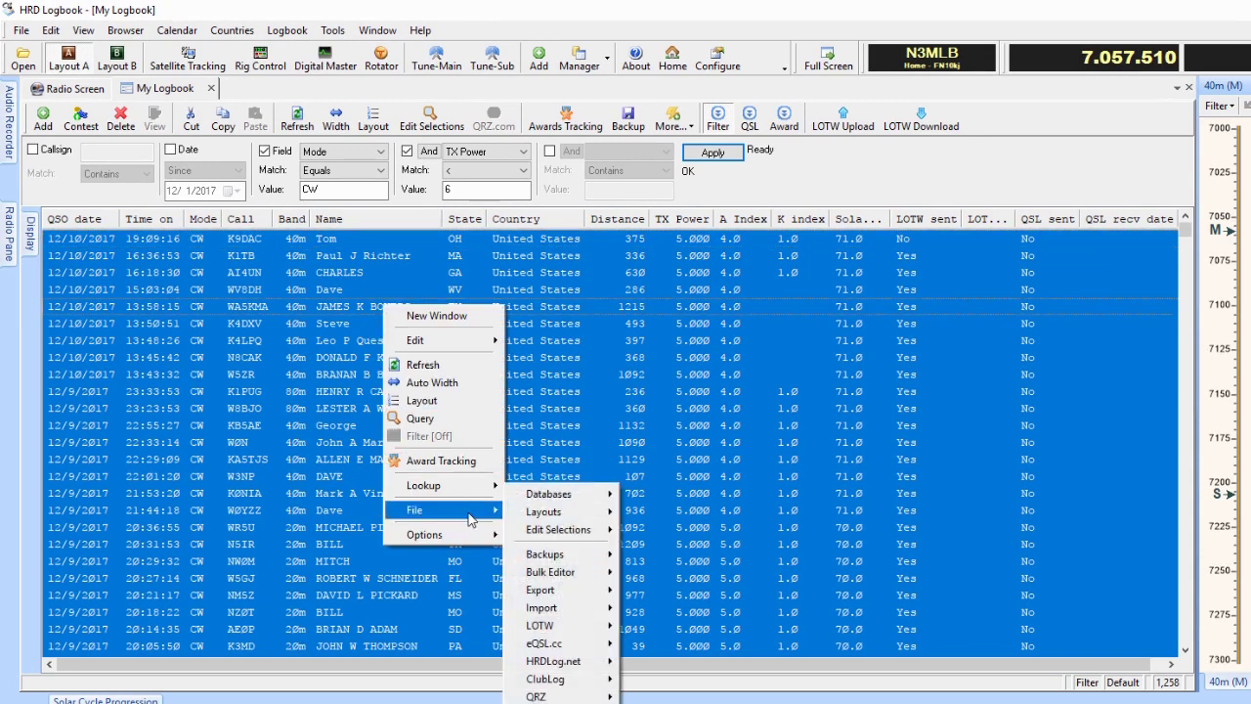
pyautogui.moveTo(598, 598)
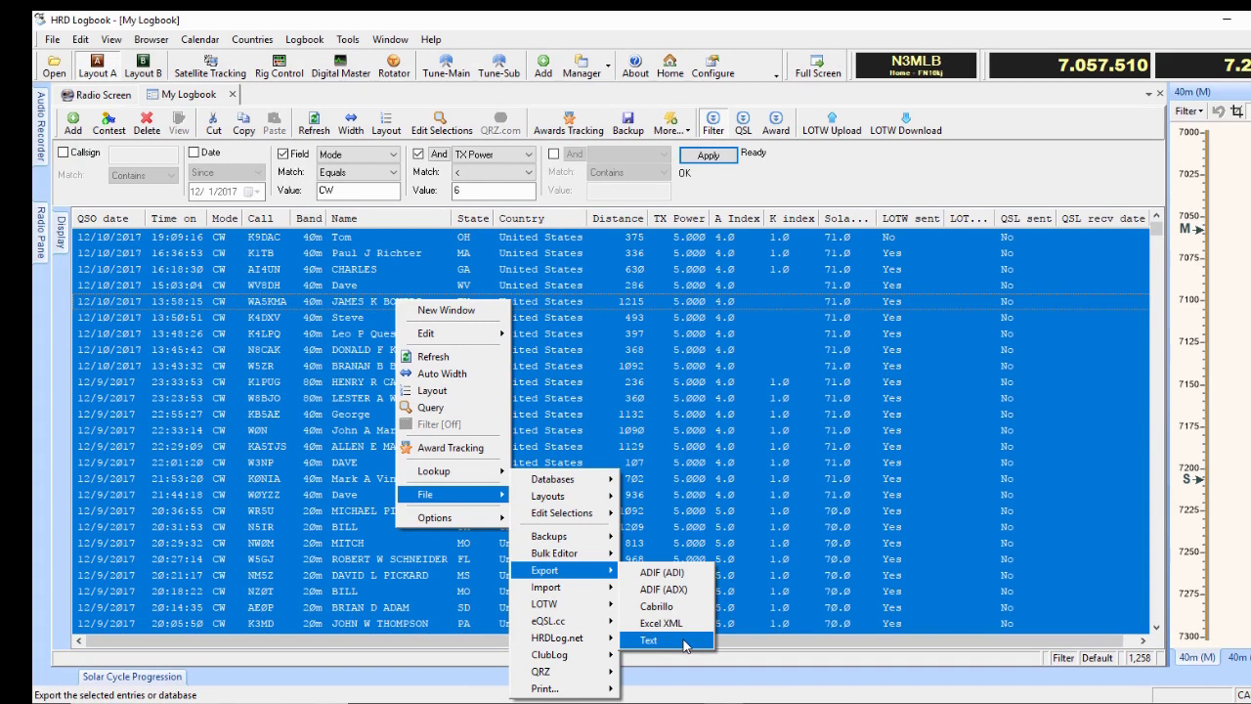
# Export the selected QSOs as text to mytest.CSV and close the export window.
pyautogui.click(649, 640)
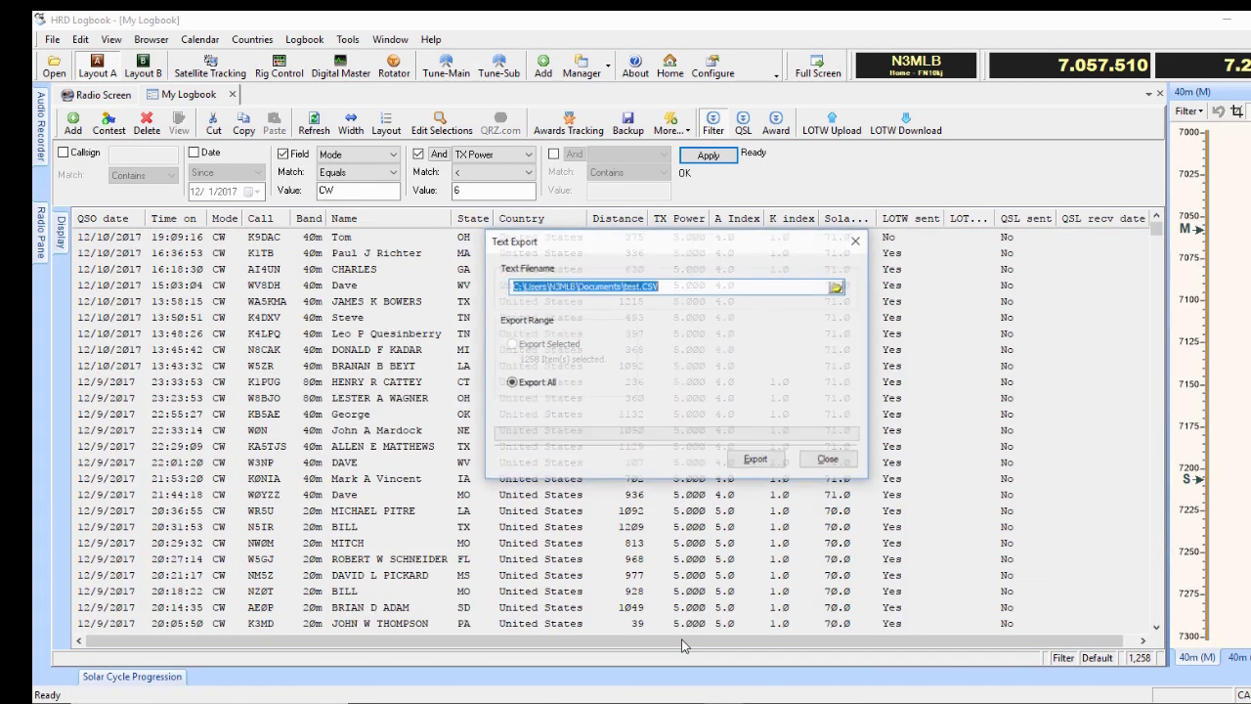
pyautogui.click(640, 286)
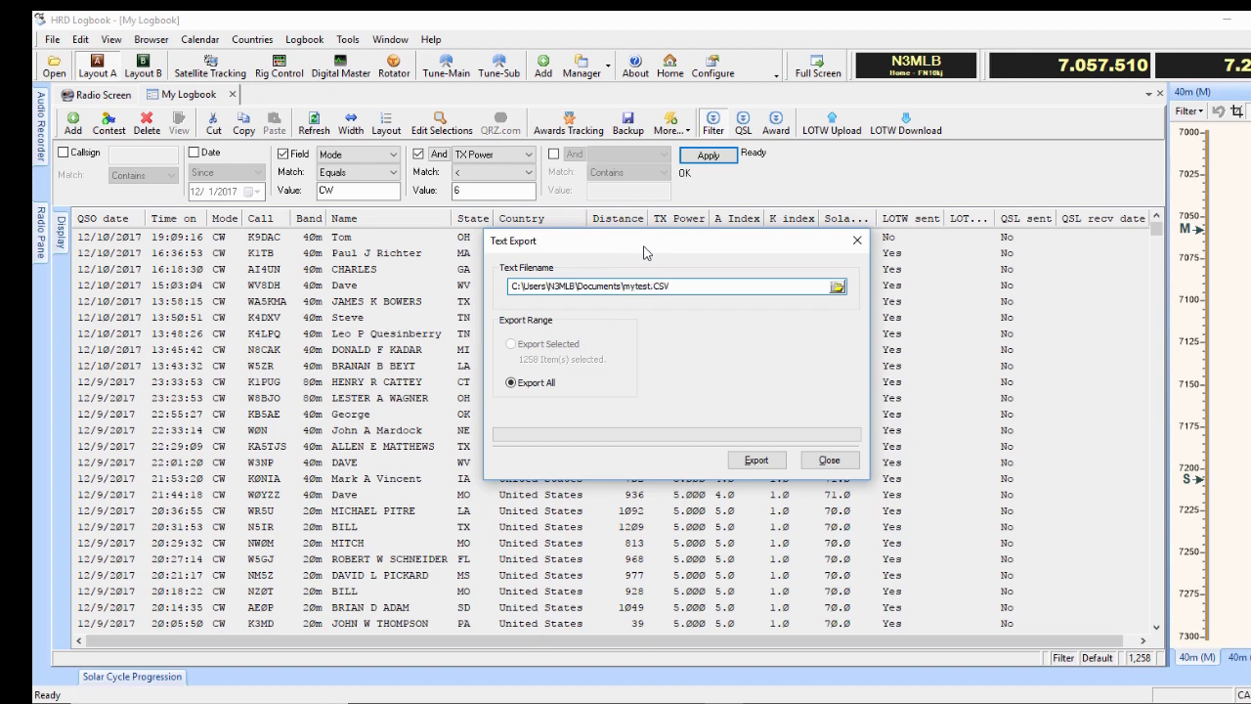
pyautogui.click(756, 460)
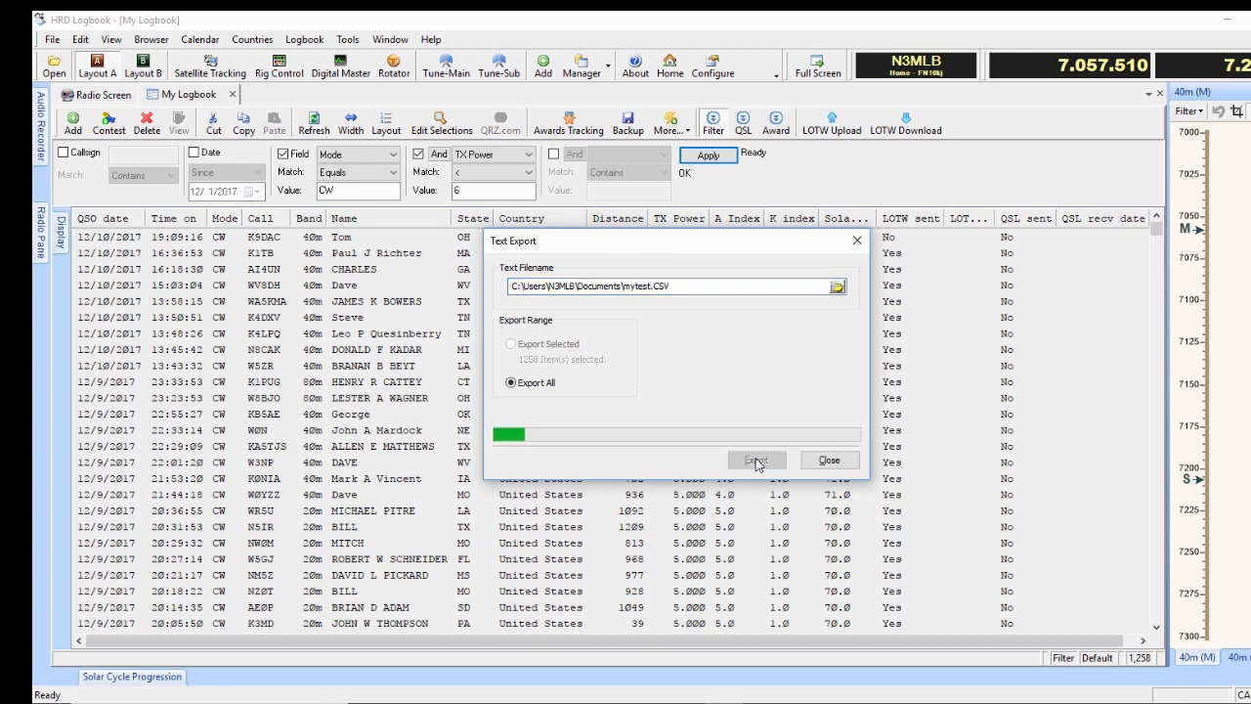
pyautogui.click(828, 460)
# Browse to the Documents folder in File Explorer and select the mytest file.
pyautogui.press('super+e')
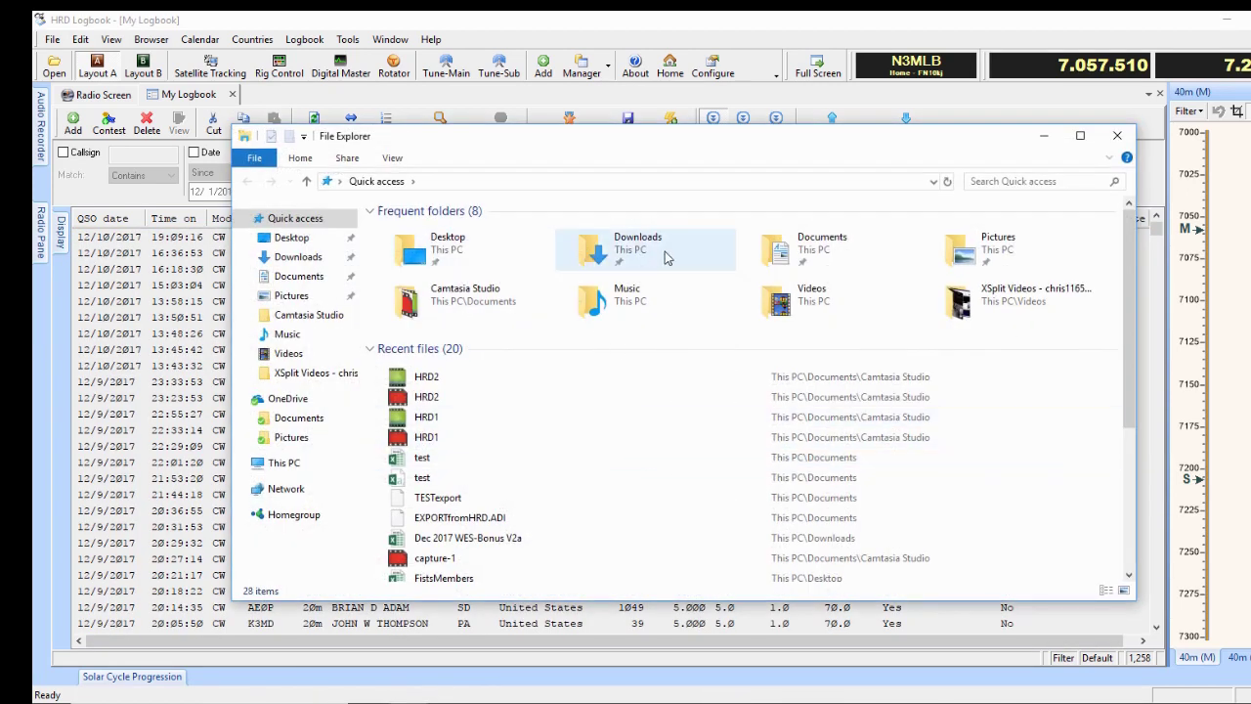
pyautogui.doubleClick(802, 250)
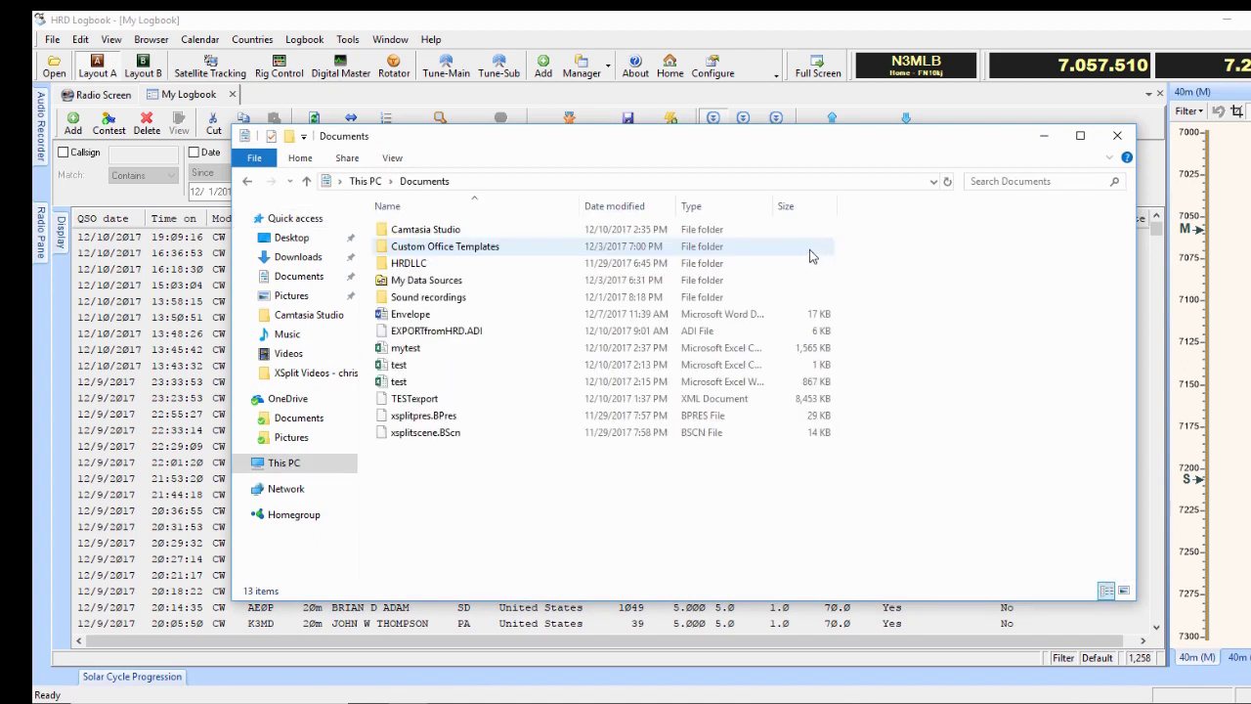
pyautogui.click(418, 351)
# Open mytest.CSV maximized in Excel, bold the header row, enable column filters, and select the sheet.
pyautogui.doubleClick(418, 351)
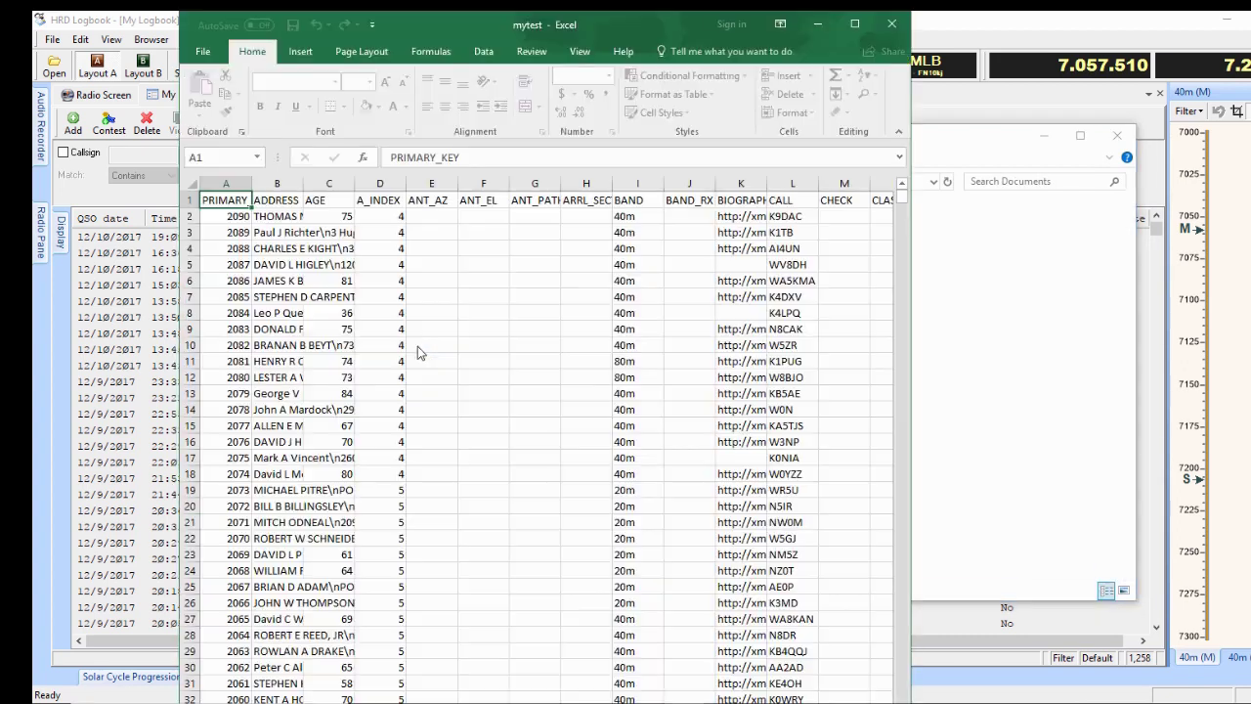
pyautogui.click(854, 24)
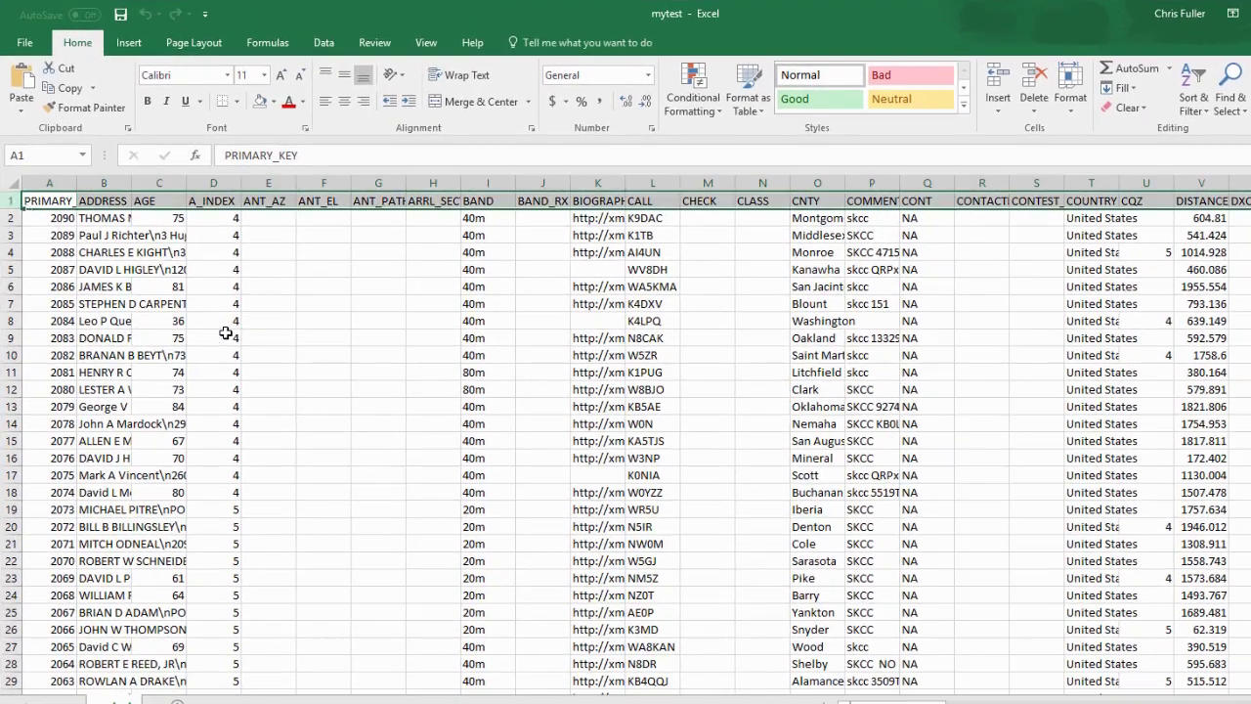
pyautogui.click(146, 101)
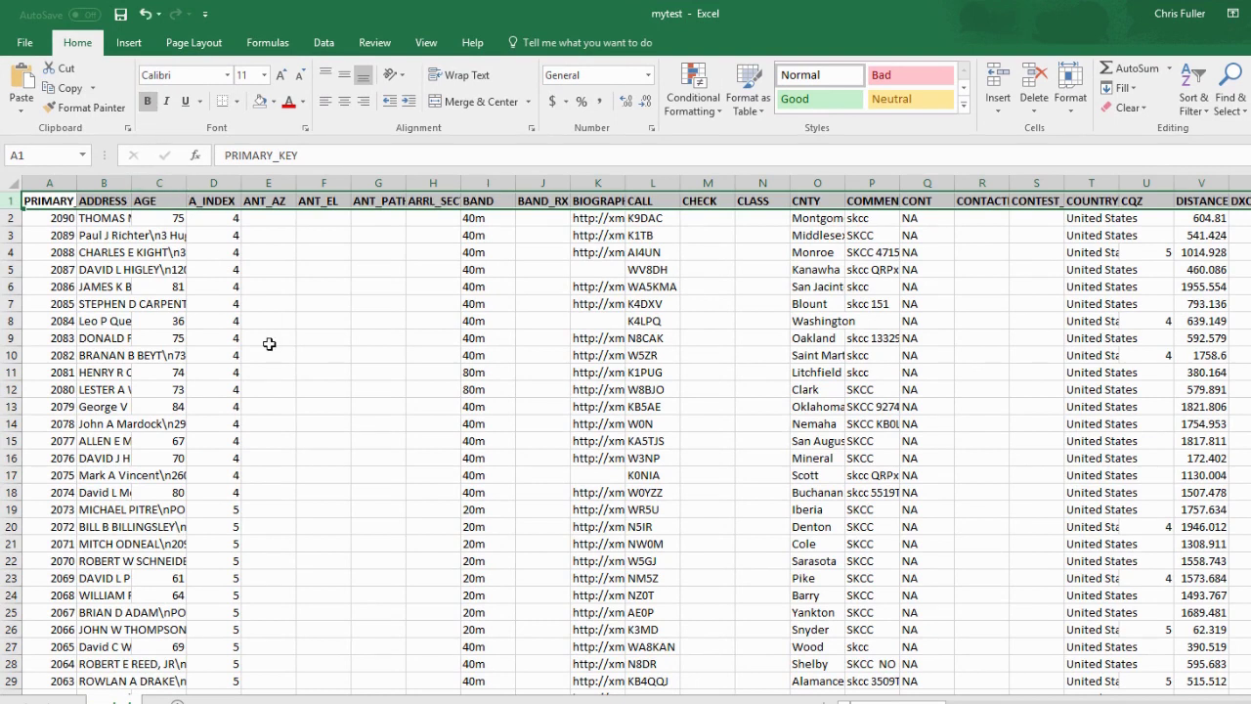
pyautogui.click(1203, 103)
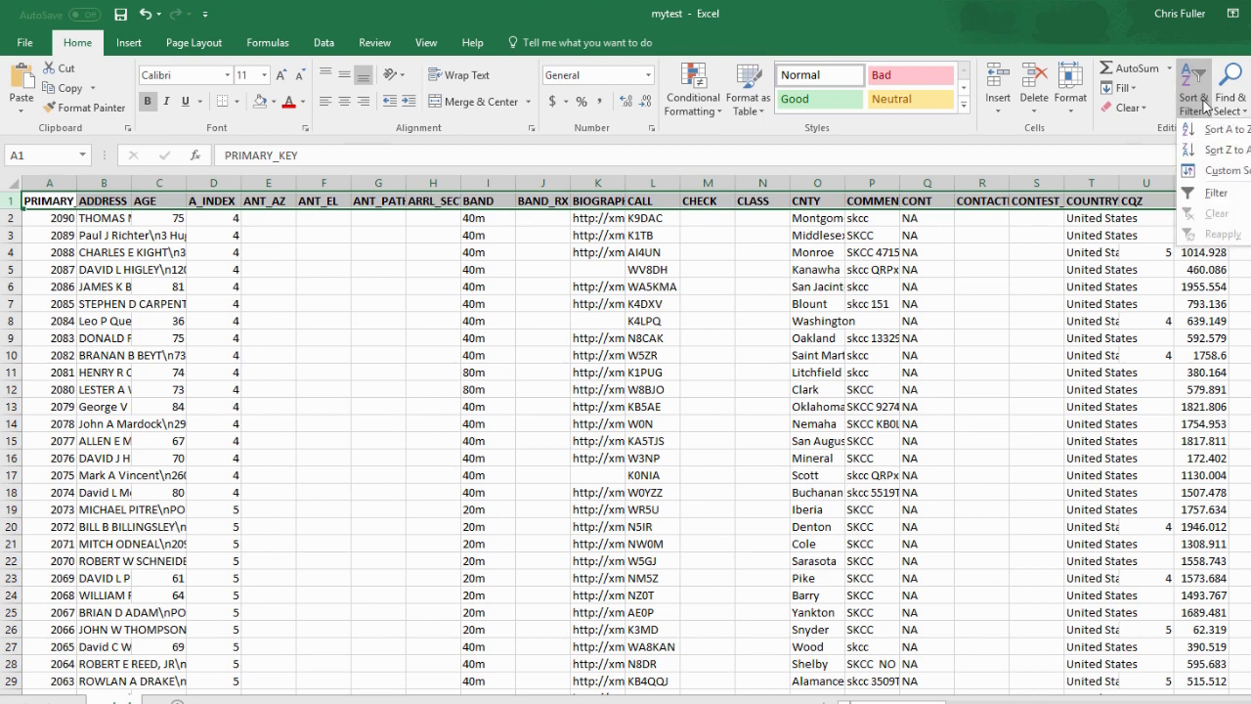
pyautogui.click(1217, 193)
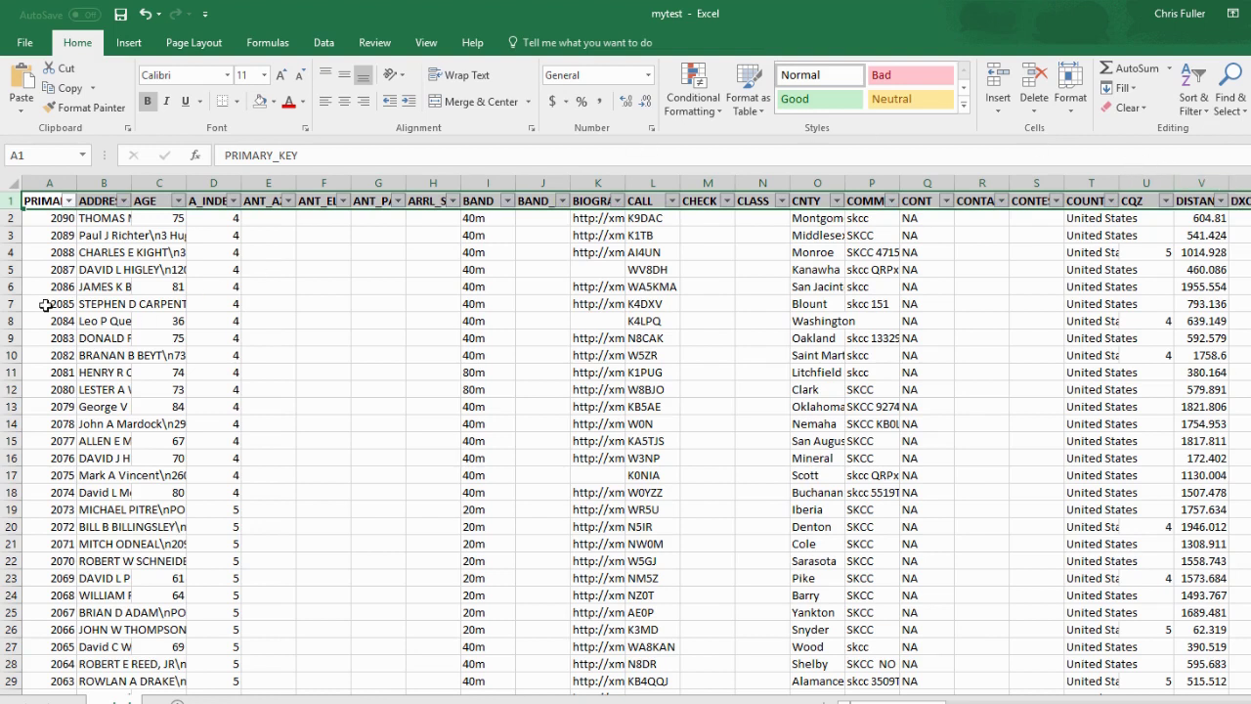
pyautogui.click(14, 183)
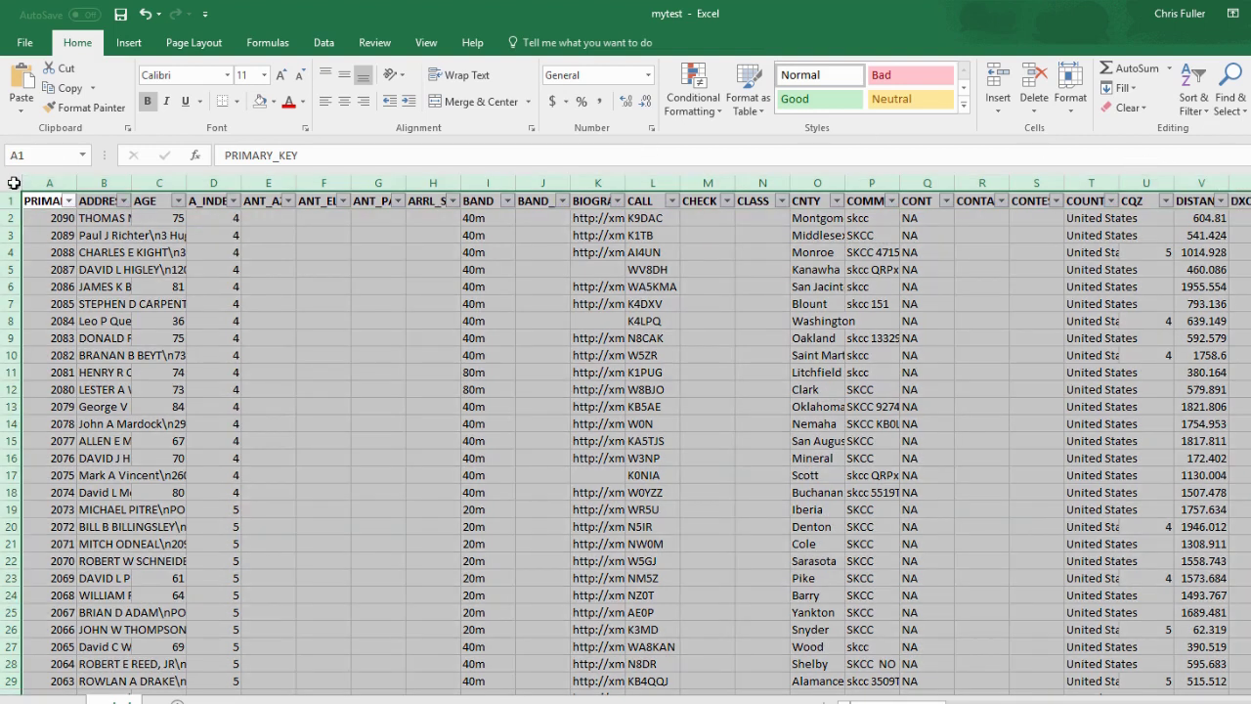
# Insert a PivotTable from the log data on a new worksheet.
pyautogui.click(130, 46)
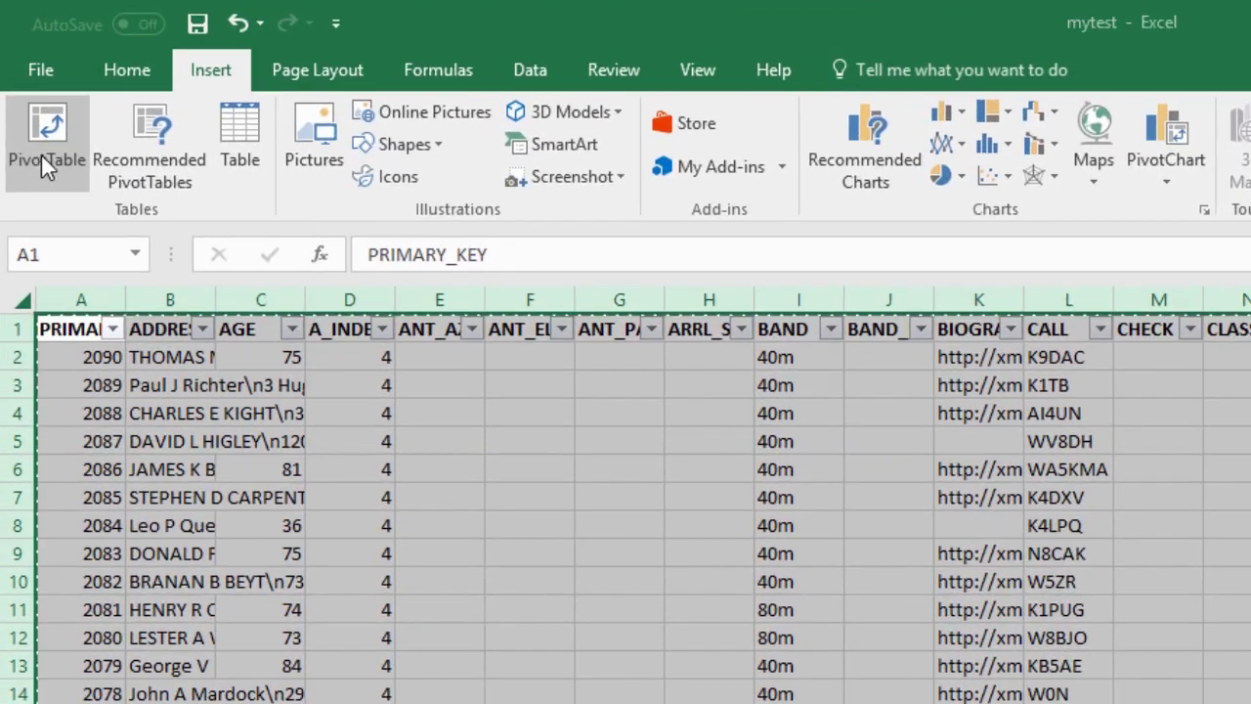
pyautogui.click(41, 154)
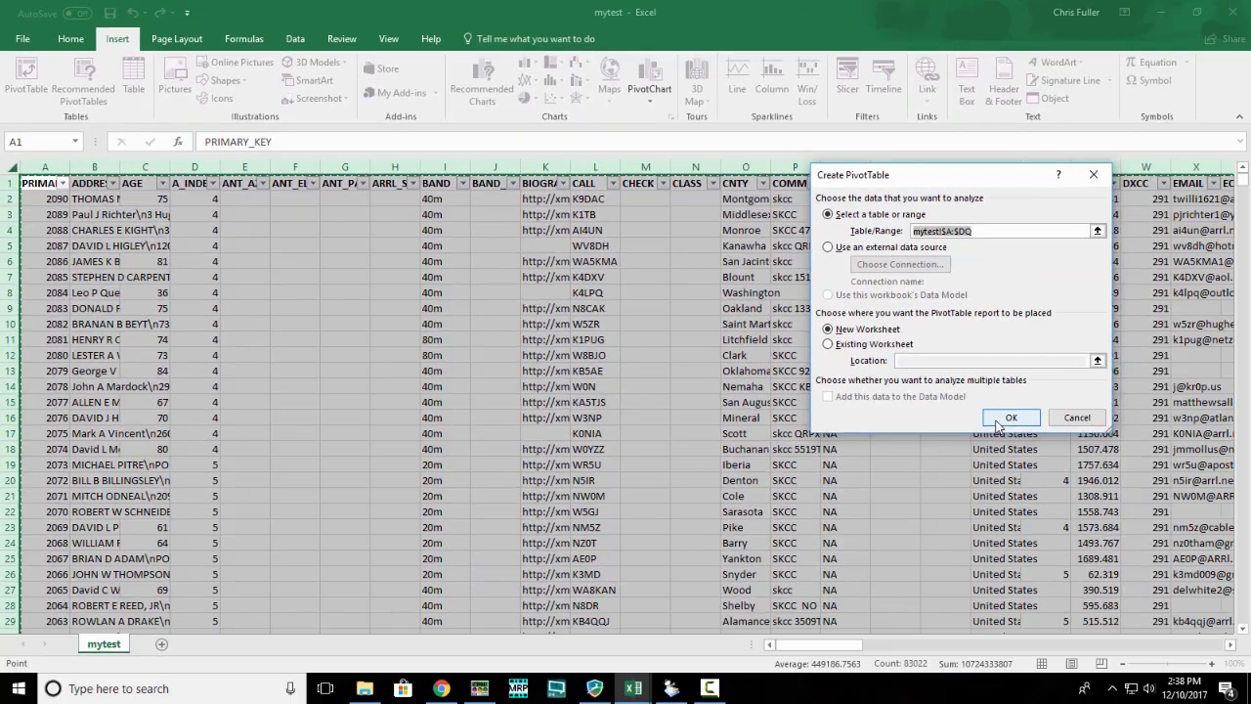
pyautogui.click(1010, 417)
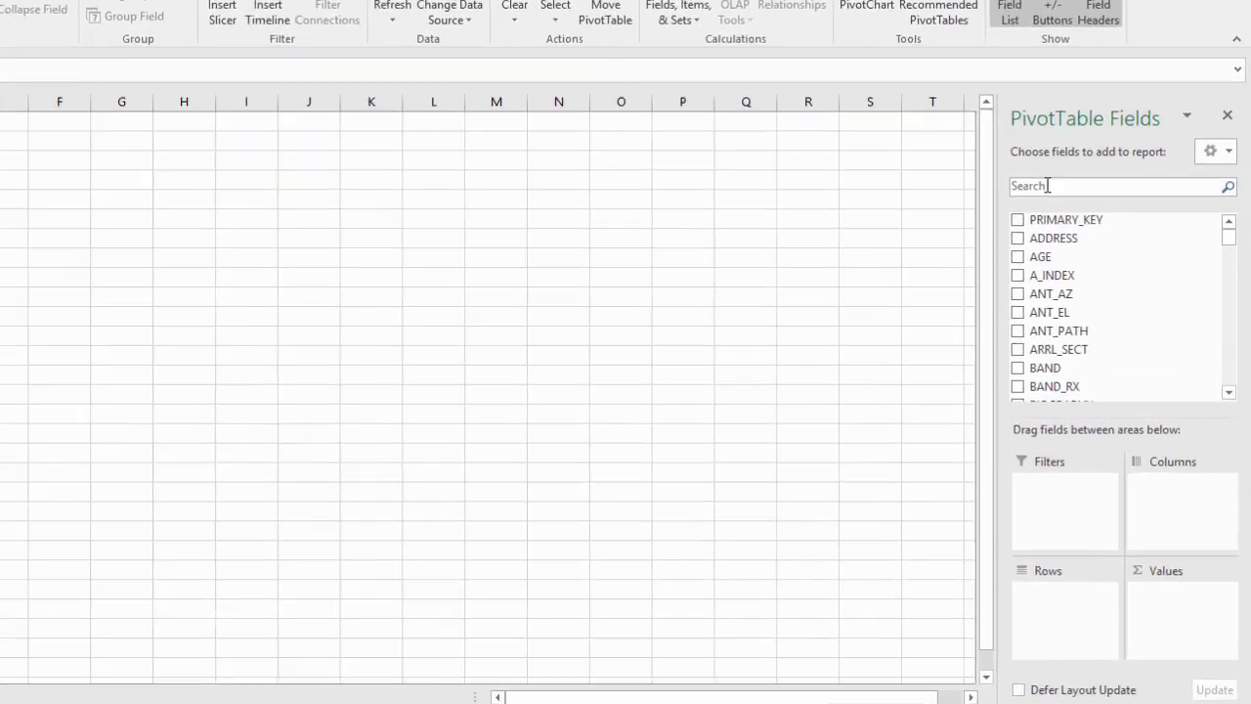
# Search the pivot field list for 'age' and add AGE as row labels.
pyautogui.click(1087, 233)
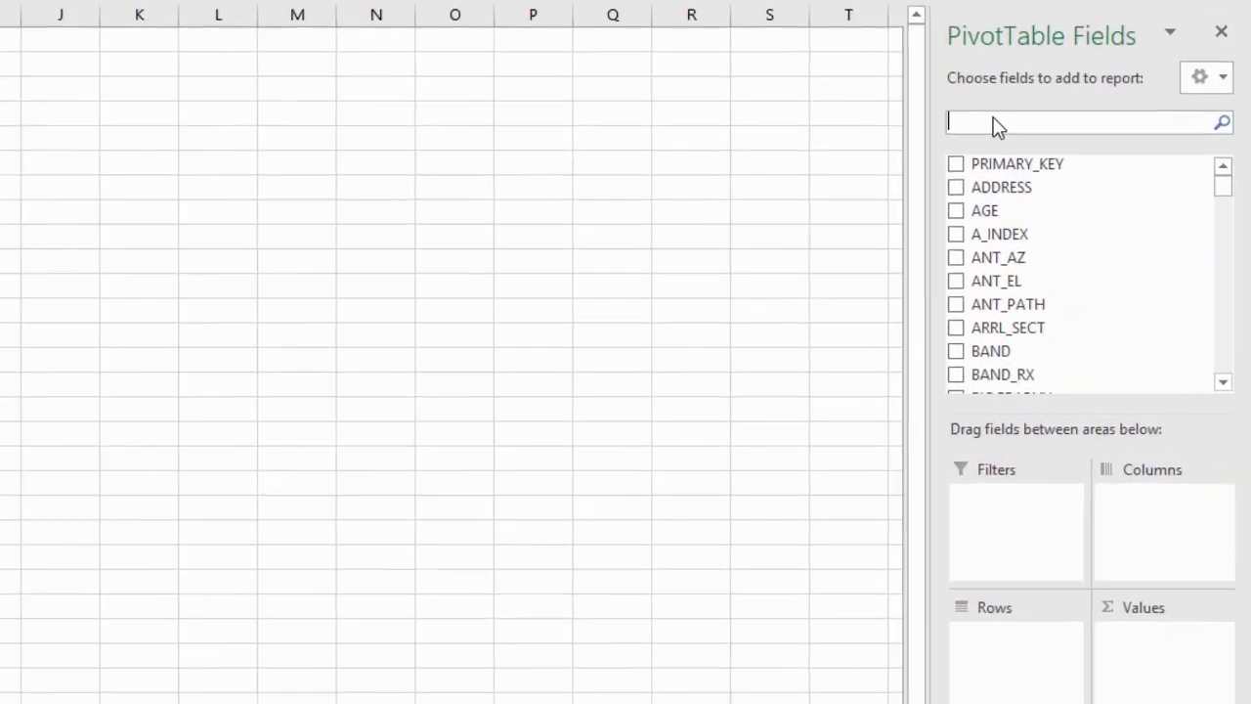
pyautogui.write('age')
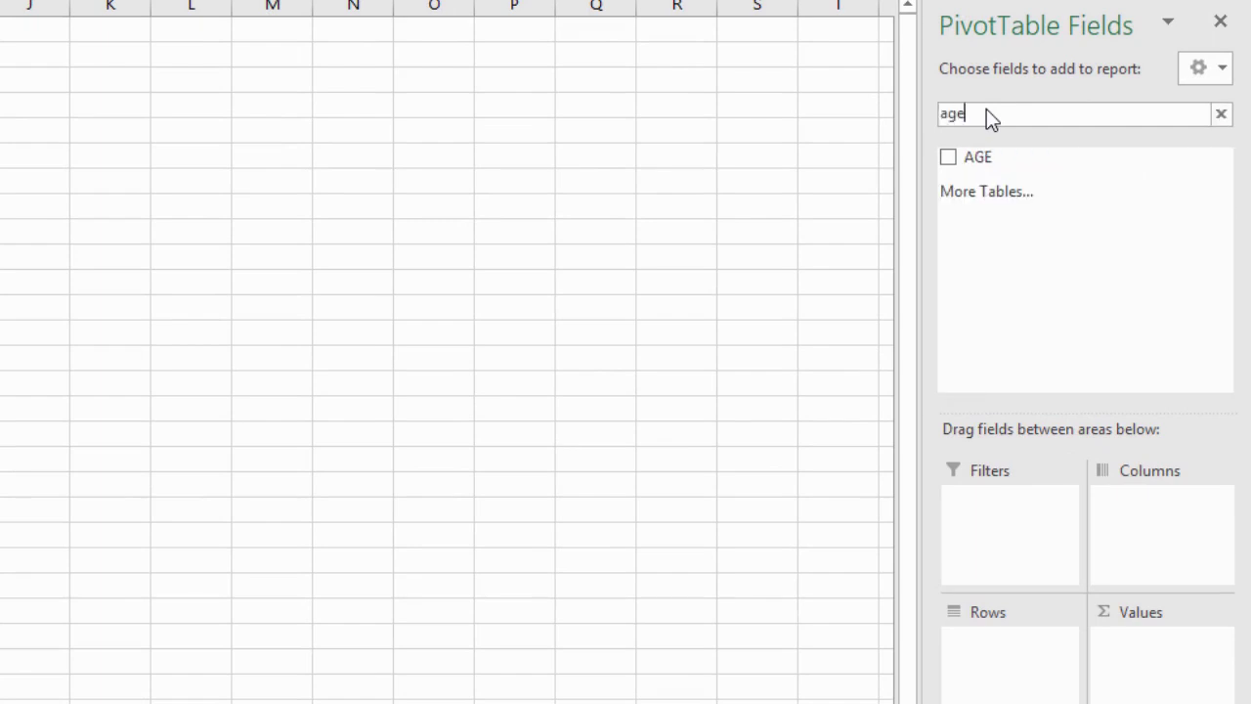
pyautogui.click(948, 157)
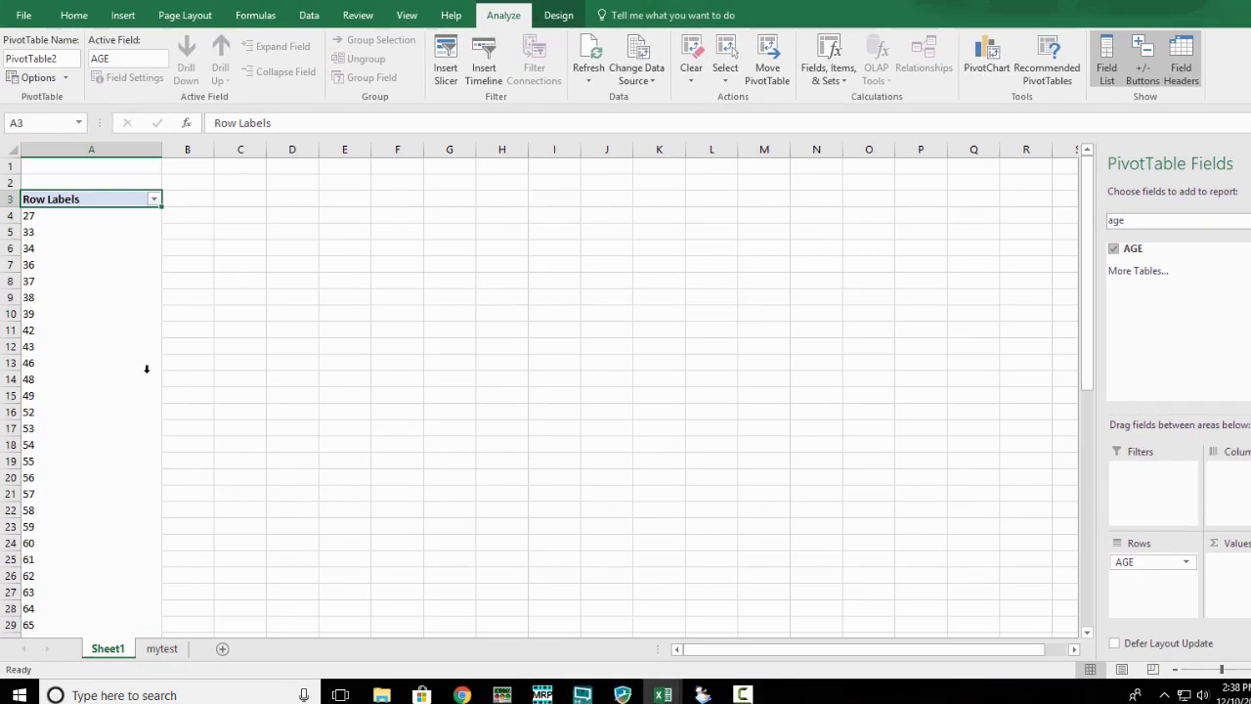
# Uncheck the three stray address entries and (blank) in the AGE row filter.
pyautogui.click(154, 200)
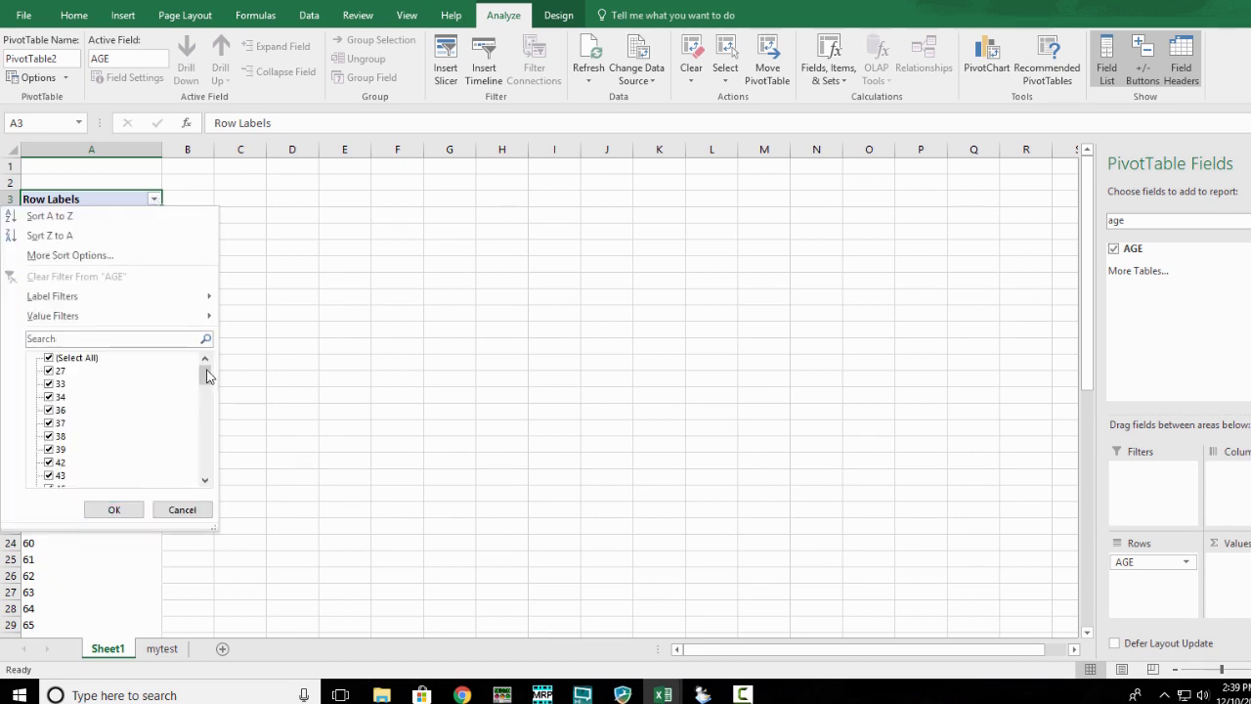
pyautogui.moveTo(206, 376); pyautogui.dragTo(203, 475)
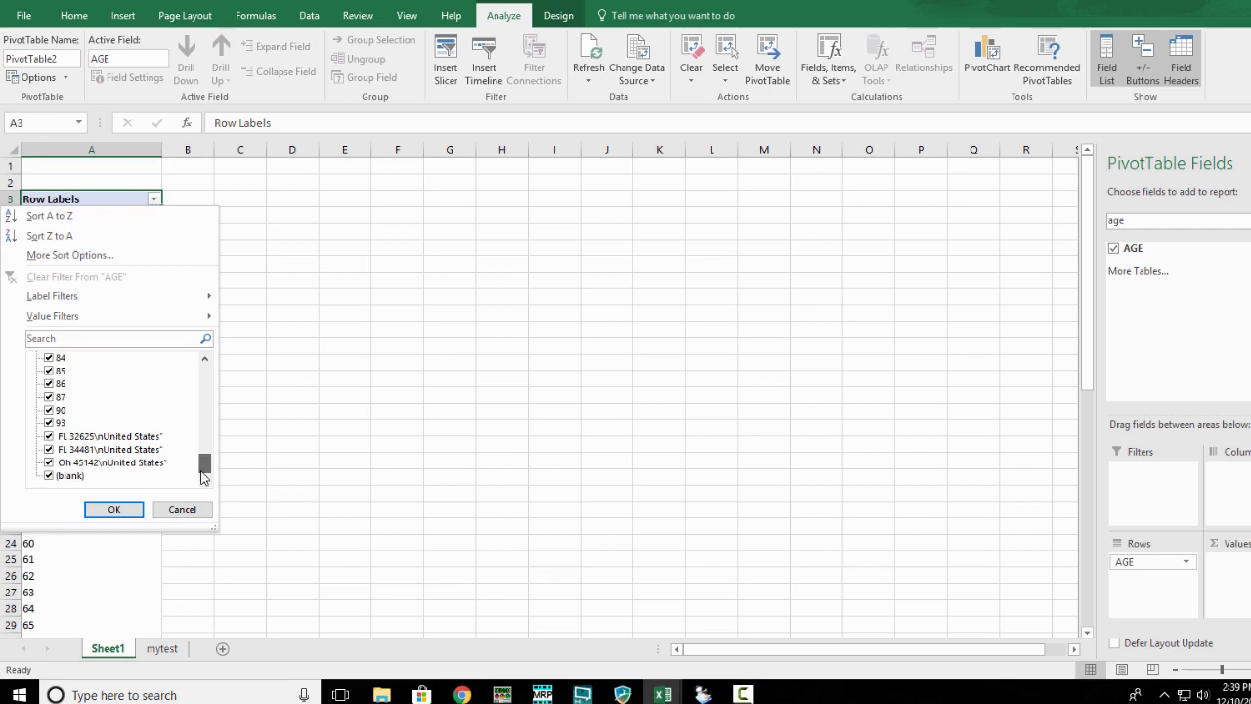
pyautogui.click(49, 437)
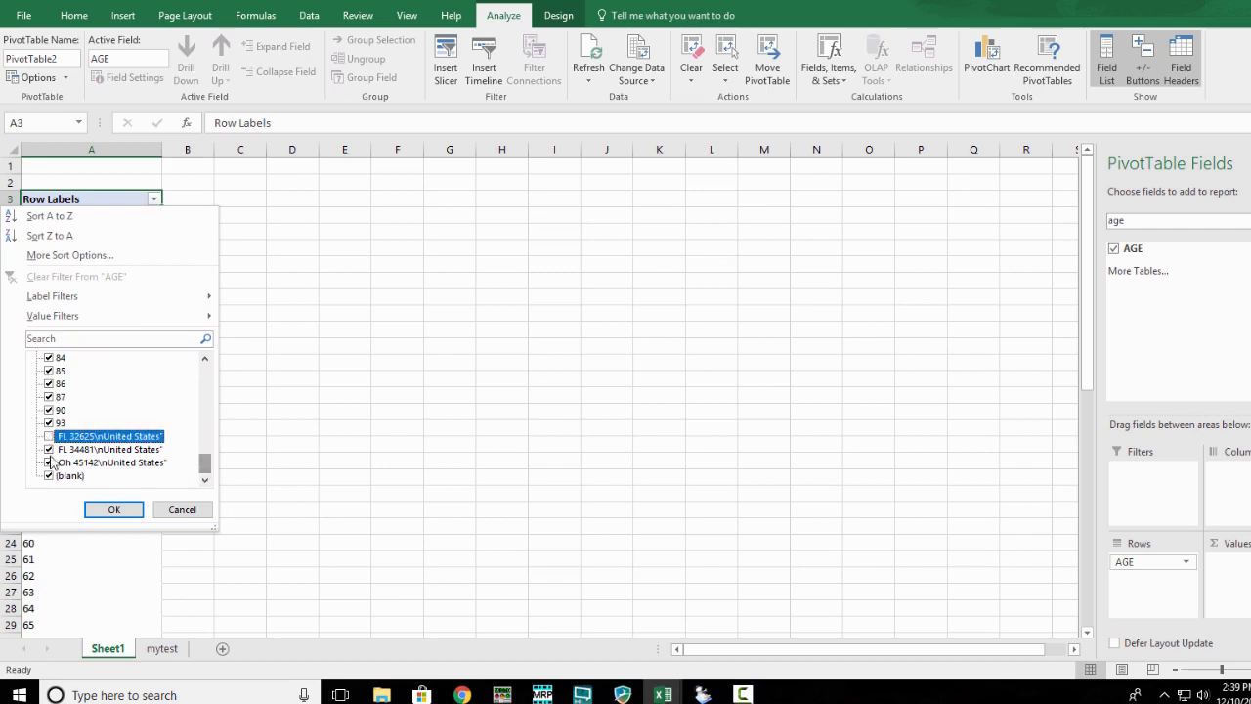
pyautogui.click(49, 449)
pyautogui.click(50, 462)
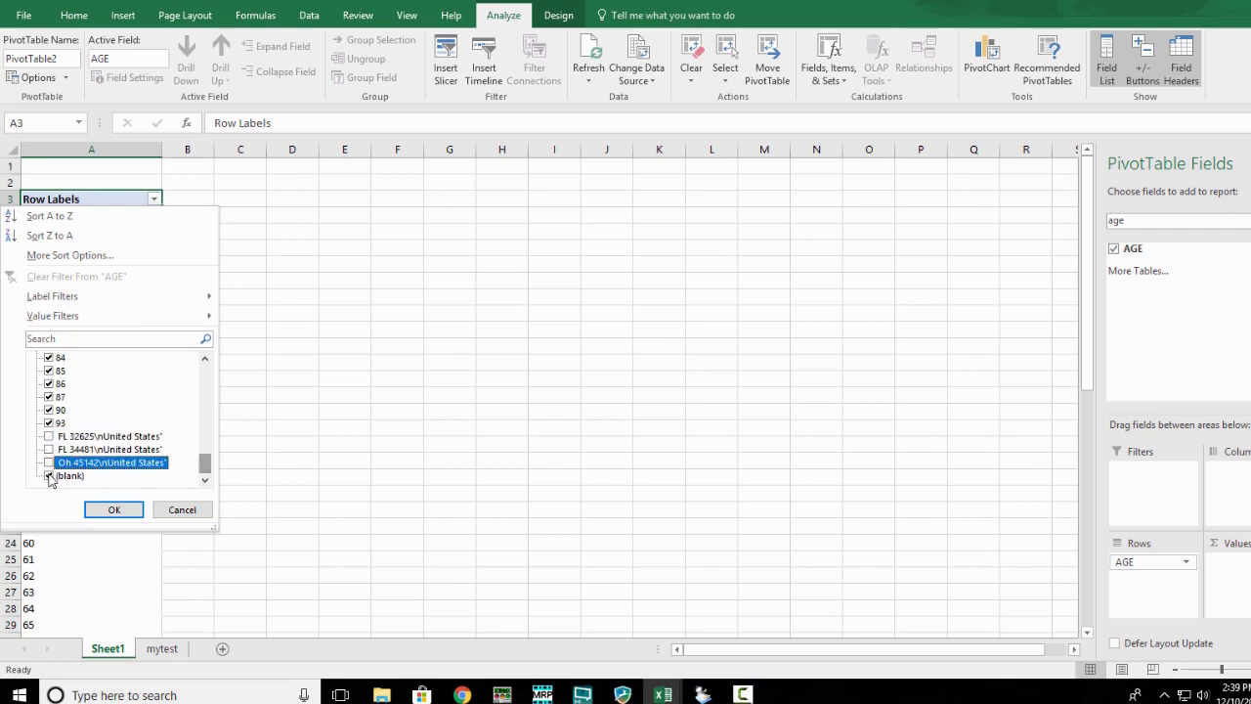
pyautogui.click(50, 476)
pyautogui.click(113, 510)
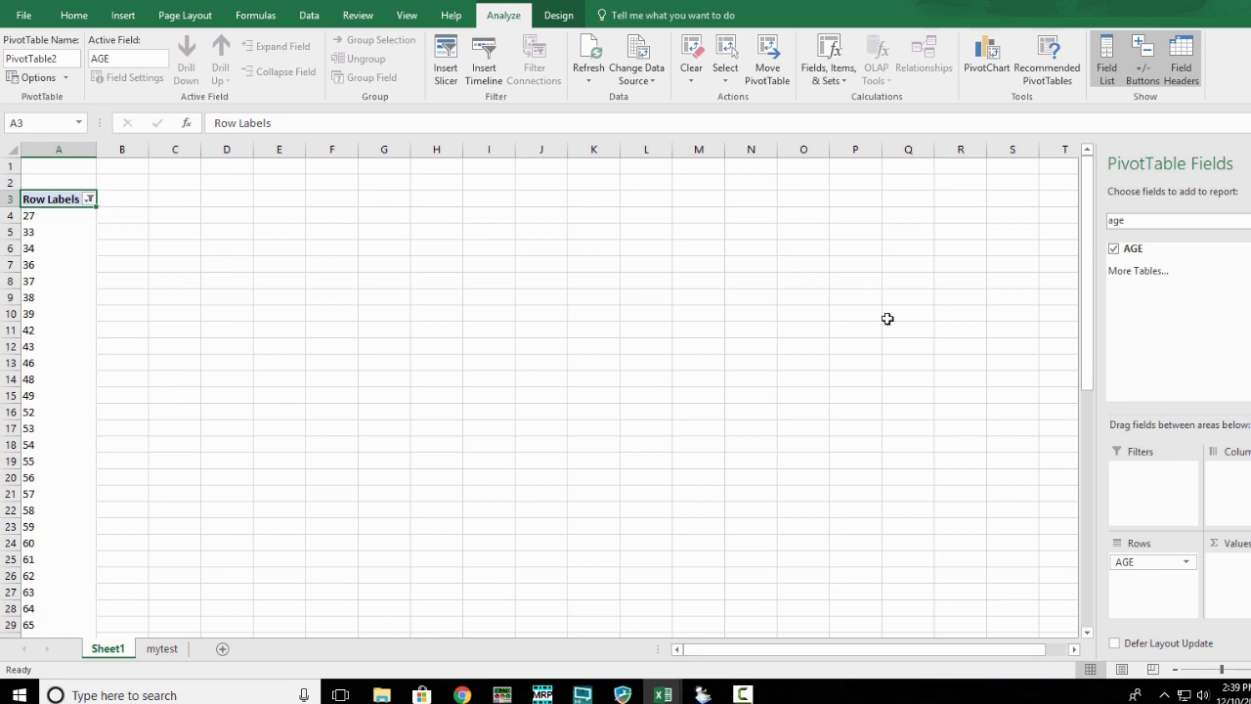
# Add Count of QSO_COMPLETE to Values and review the per-age counts, totalling 201.
pyautogui.moveTo(1143, 221); pyautogui.dragTo(1097, 225)
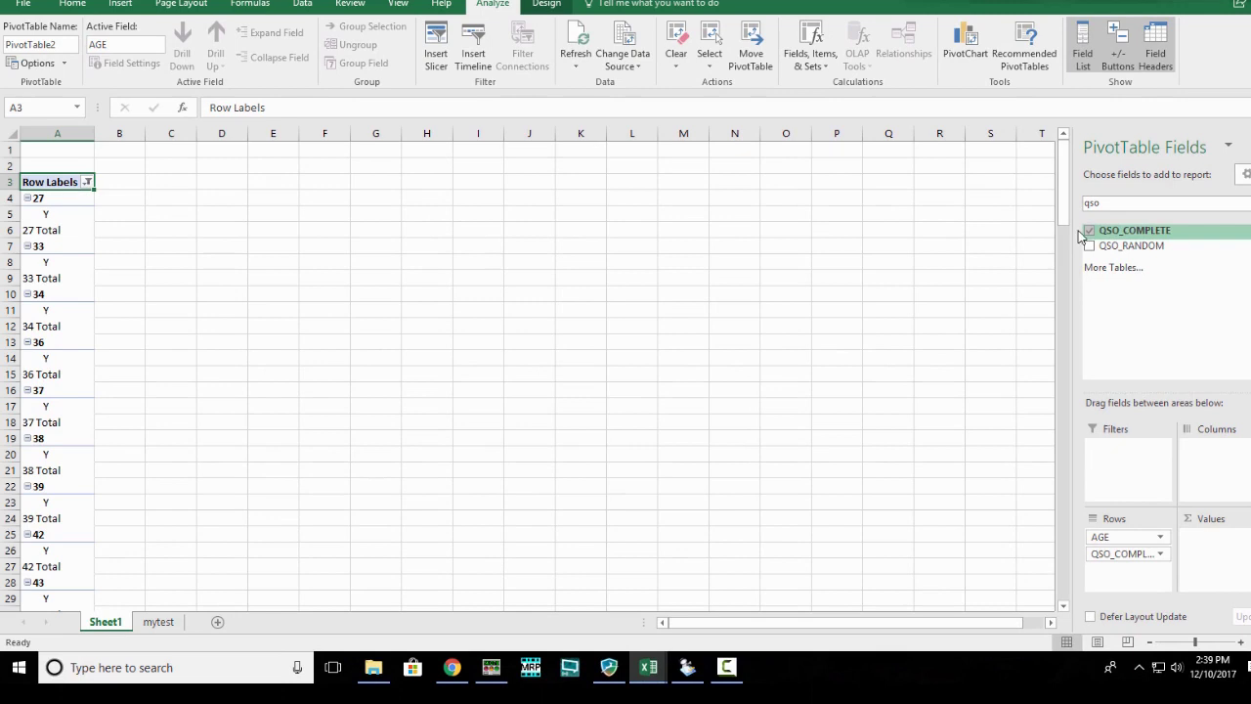
pyautogui.moveTo(1129, 555); pyautogui.dragTo(1222, 543)
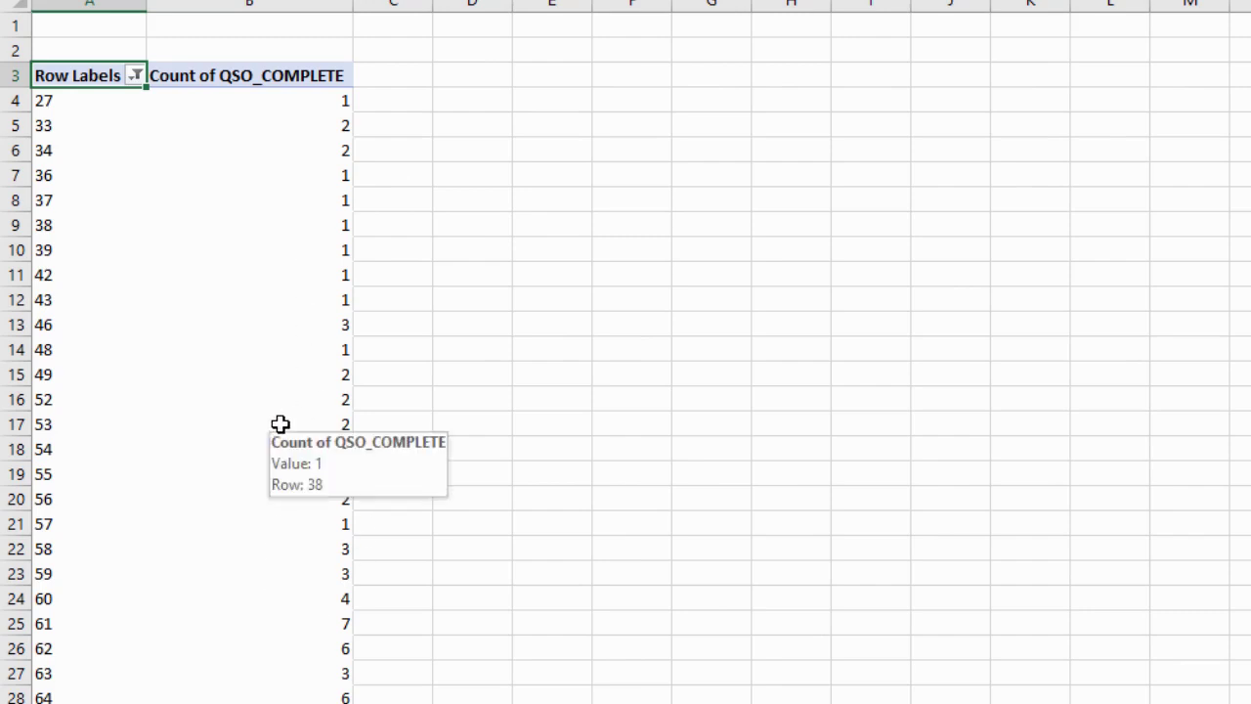
pyautogui.click(215, 323)
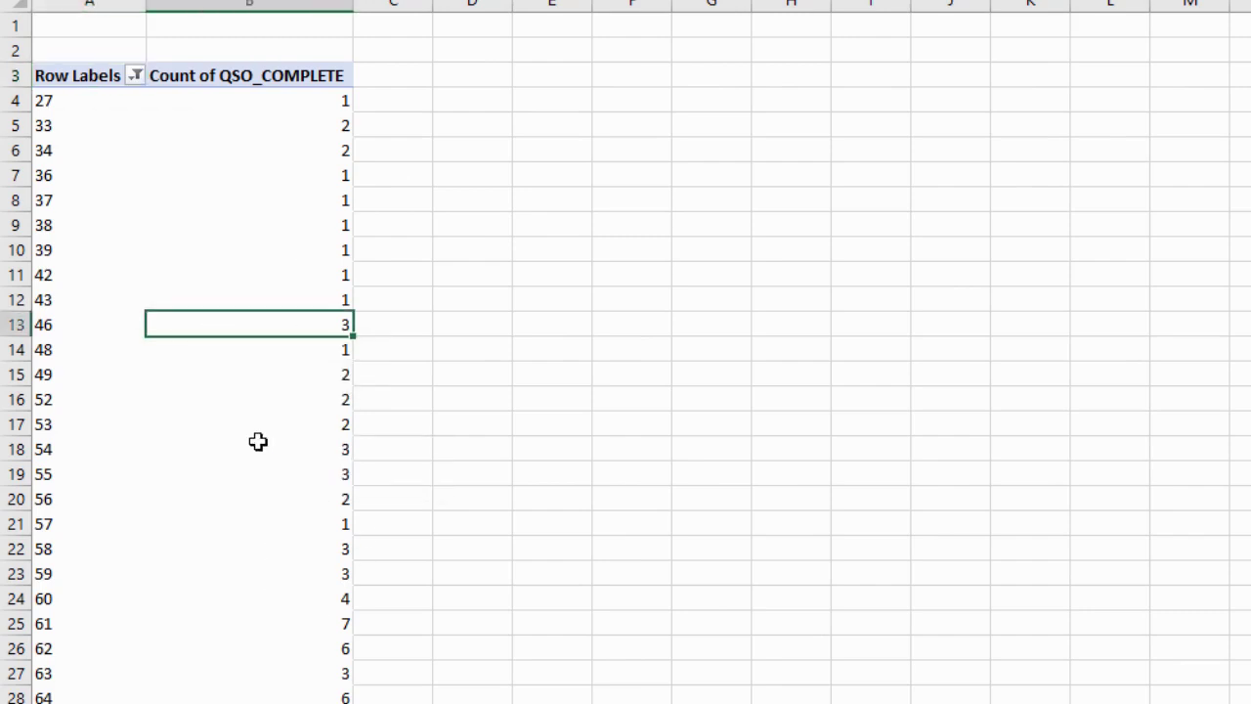
pyautogui.click(49, 100)
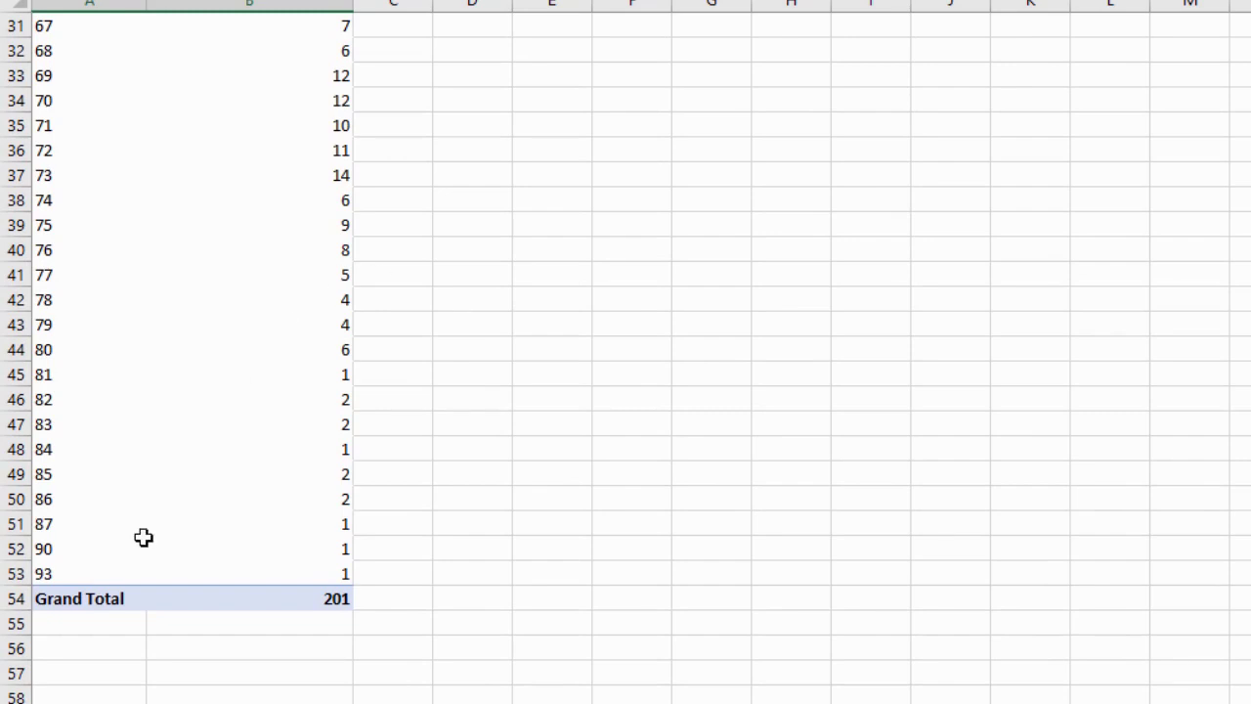
pyautogui.click(17, 574)
pyautogui.scroll(10, 534, 522)
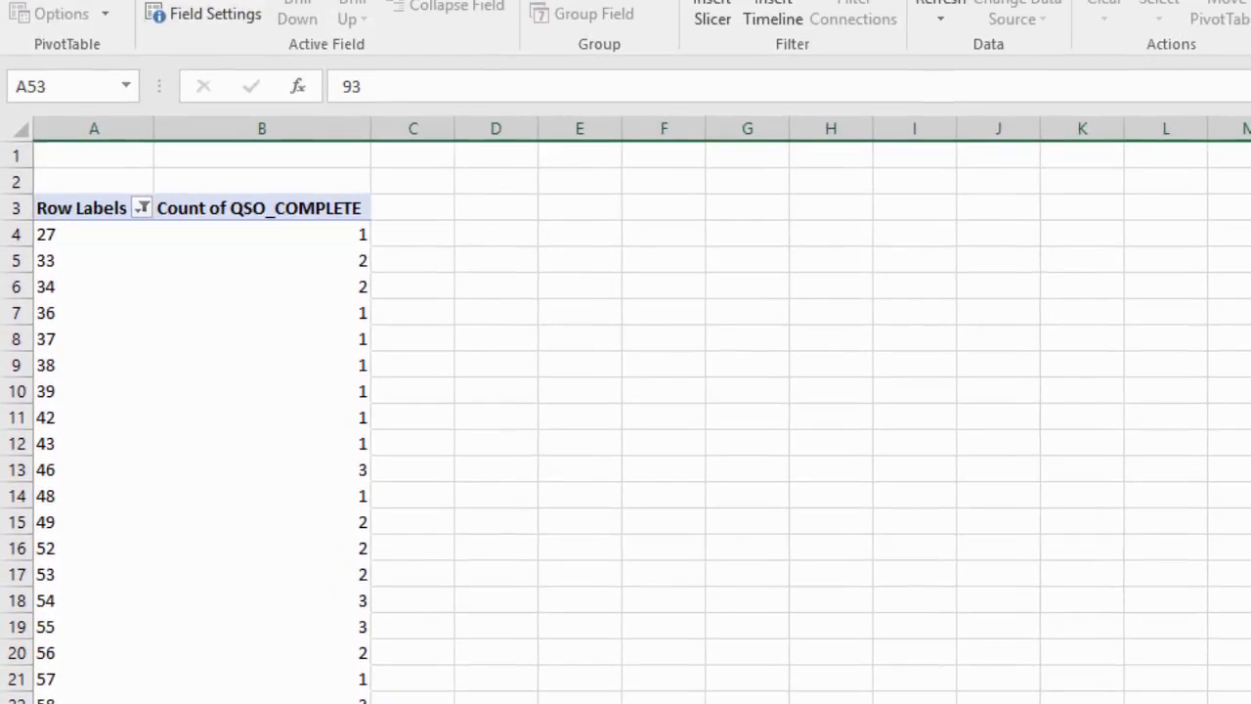
pyautogui.click(211, 65)
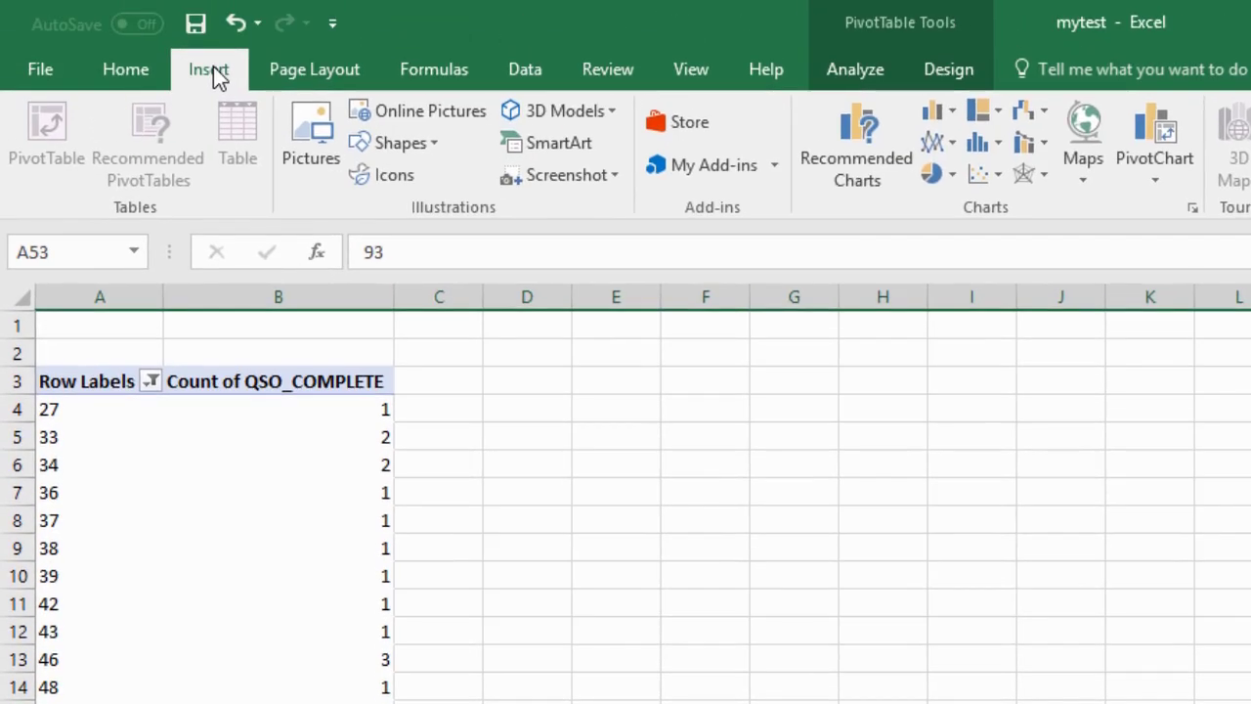
# Insert a recommended Clustered Column PivotChart and move and enlarge it beside the pivot table.
pyautogui.click(878, 143)
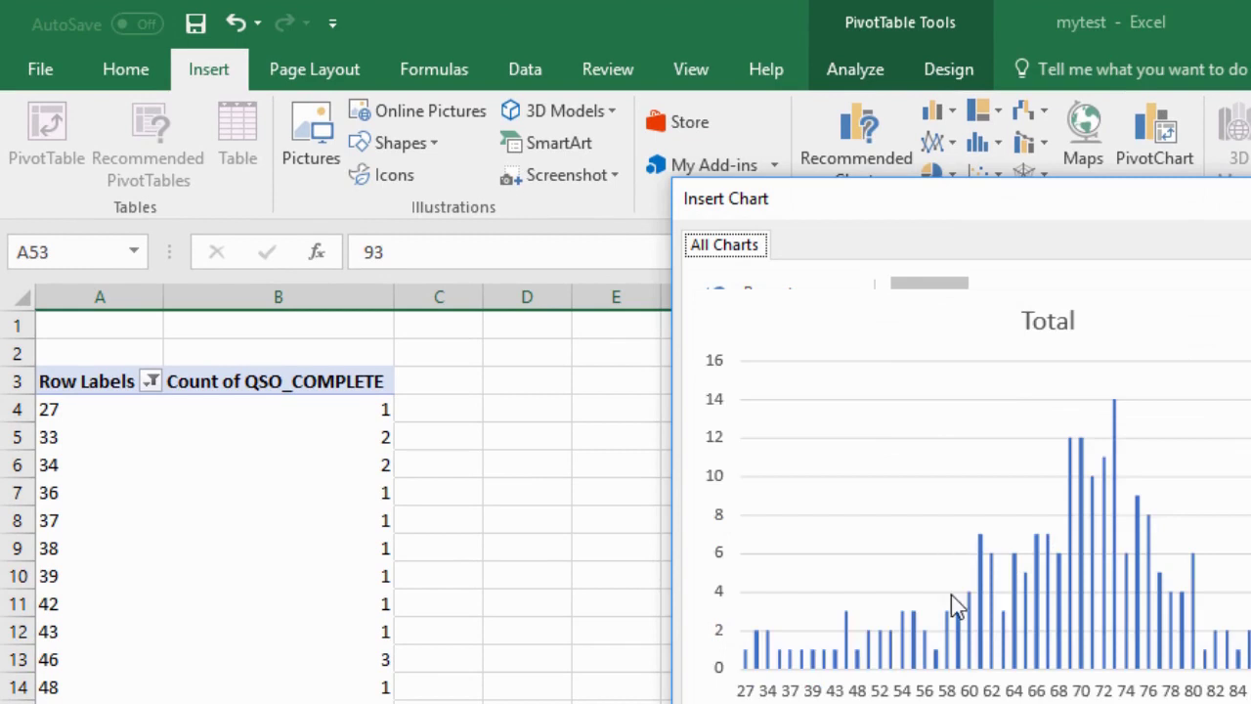
pyautogui.moveTo(957, 600)
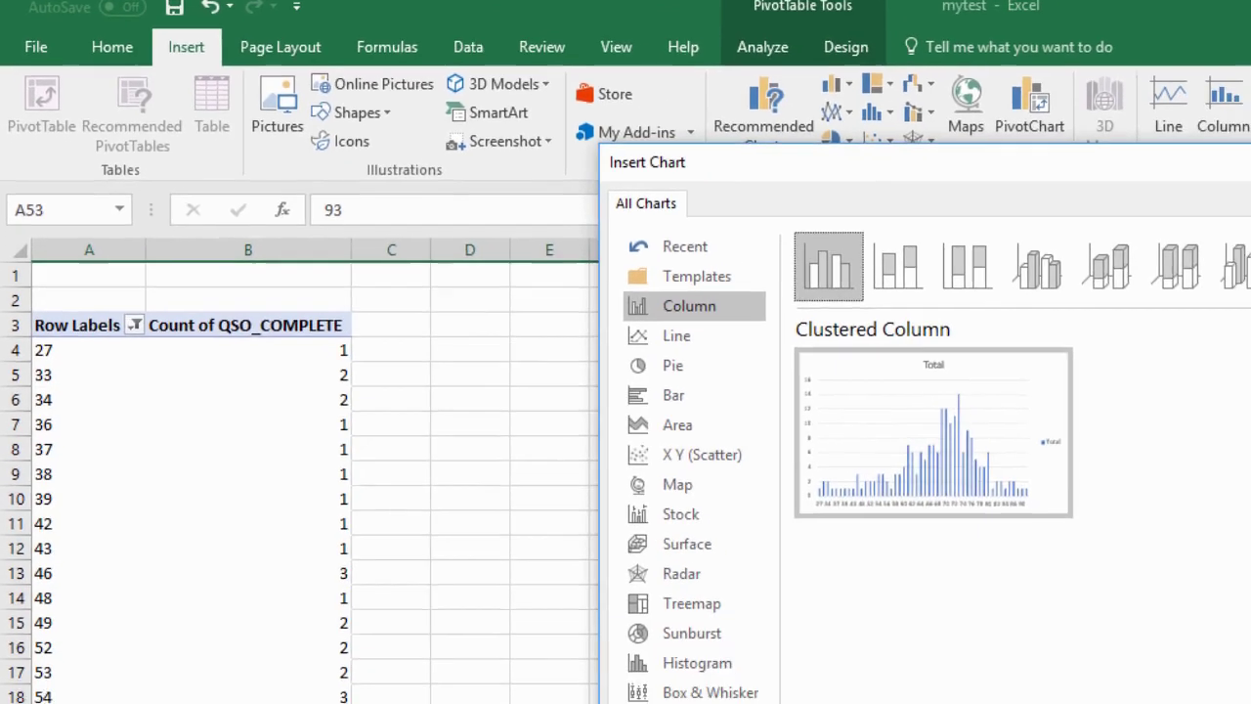
pyautogui.press('Return')
pyautogui.moveTo(669, 490); pyautogui.dragTo(498, 320)
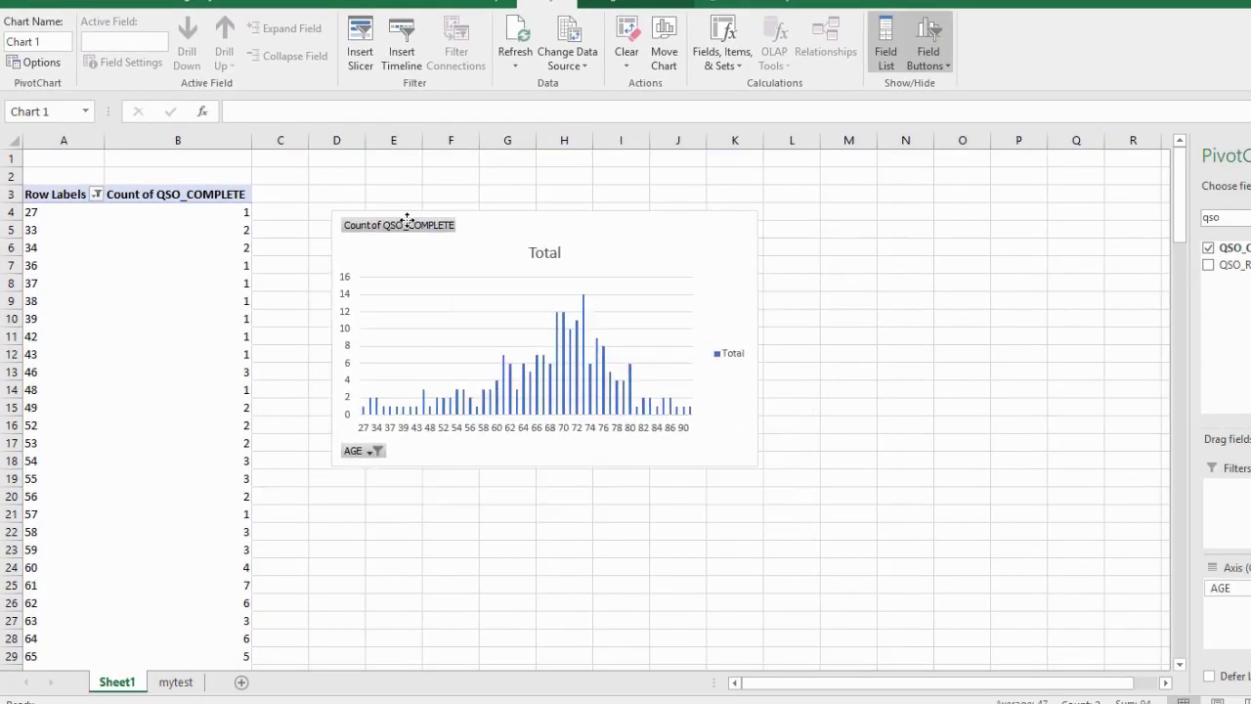
pyautogui.moveTo(357, 191); pyautogui.dragTo(354, 190)
pyautogui.moveTo(687, 411); pyautogui.dragTo(1092, 592)
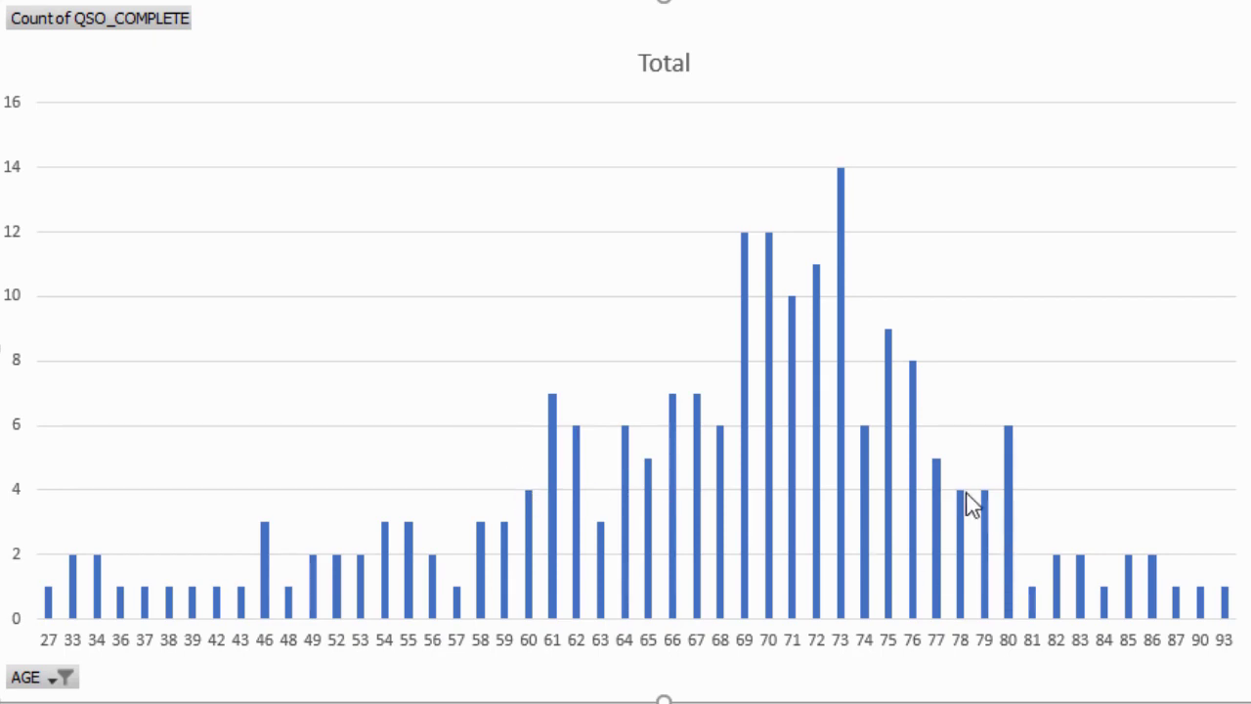
pyautogui.moveTo(921, 399)
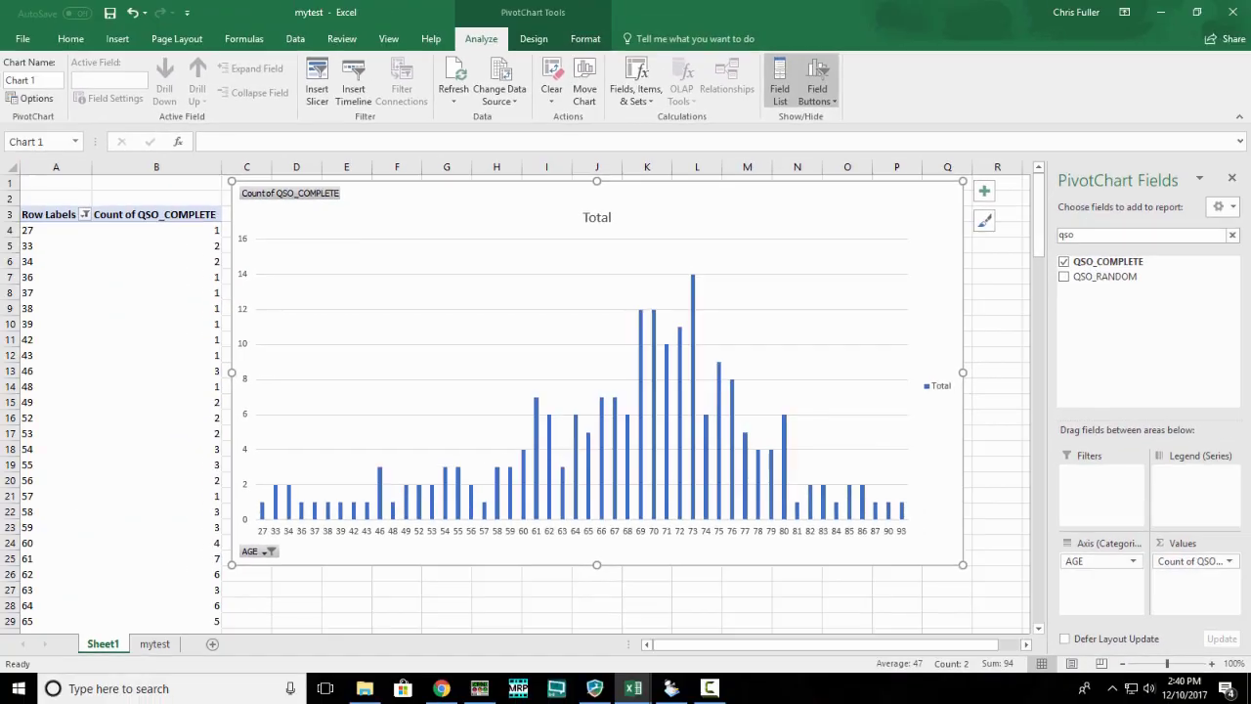
# Select and delete the age column chart.
pyautogui.press('F10')
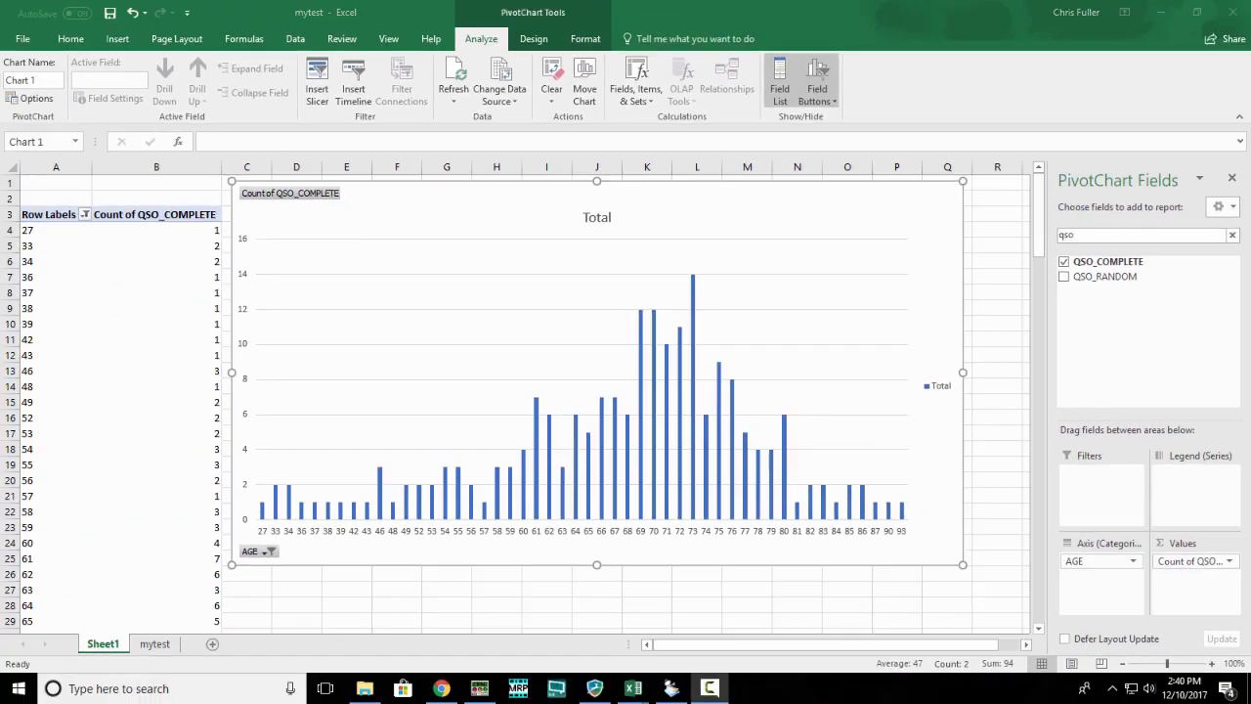
pyautogui.click(499, 287)
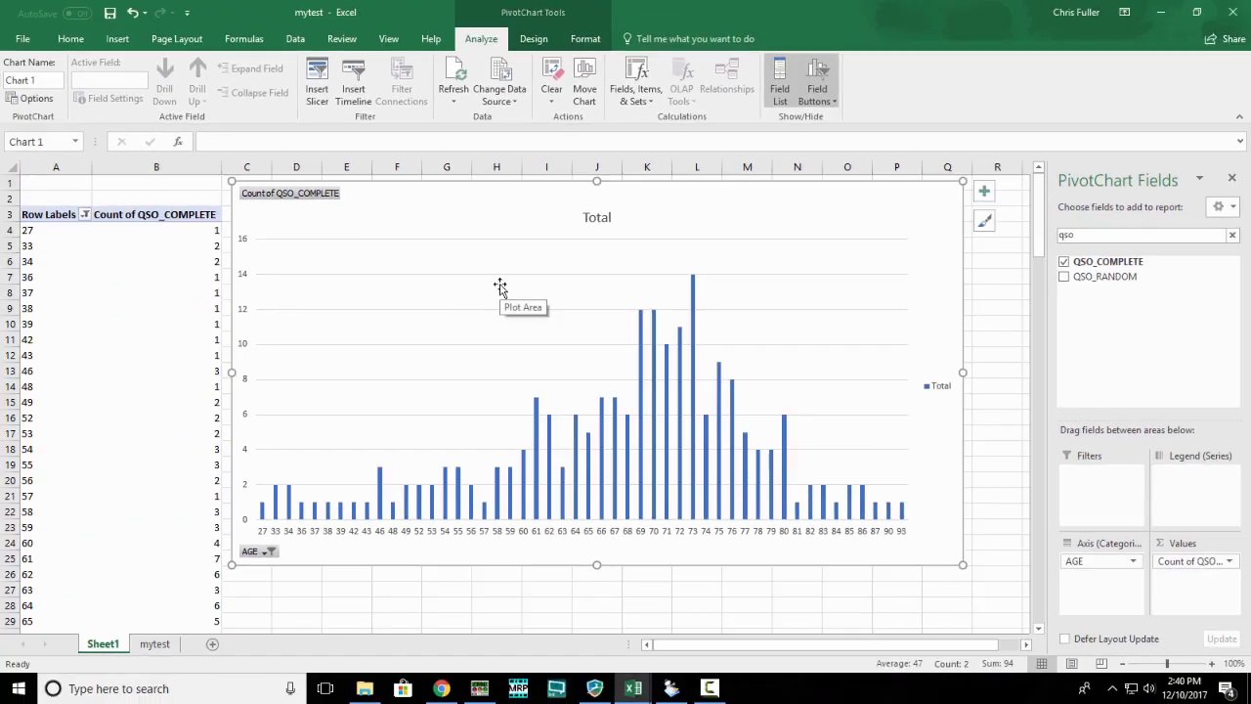
pyautogui.press('Delete')
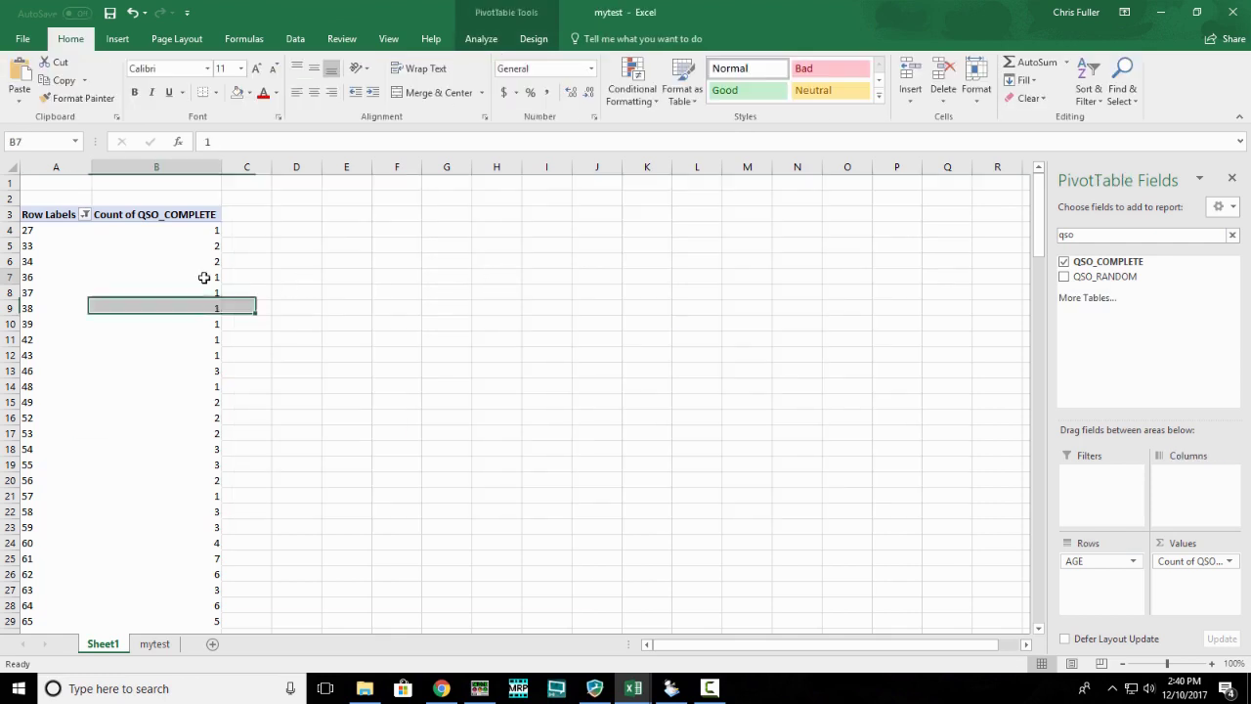
# Search the field list for 'ba', add BAND, and move it to the report Filters area.
pyautogui.click(209, 277)
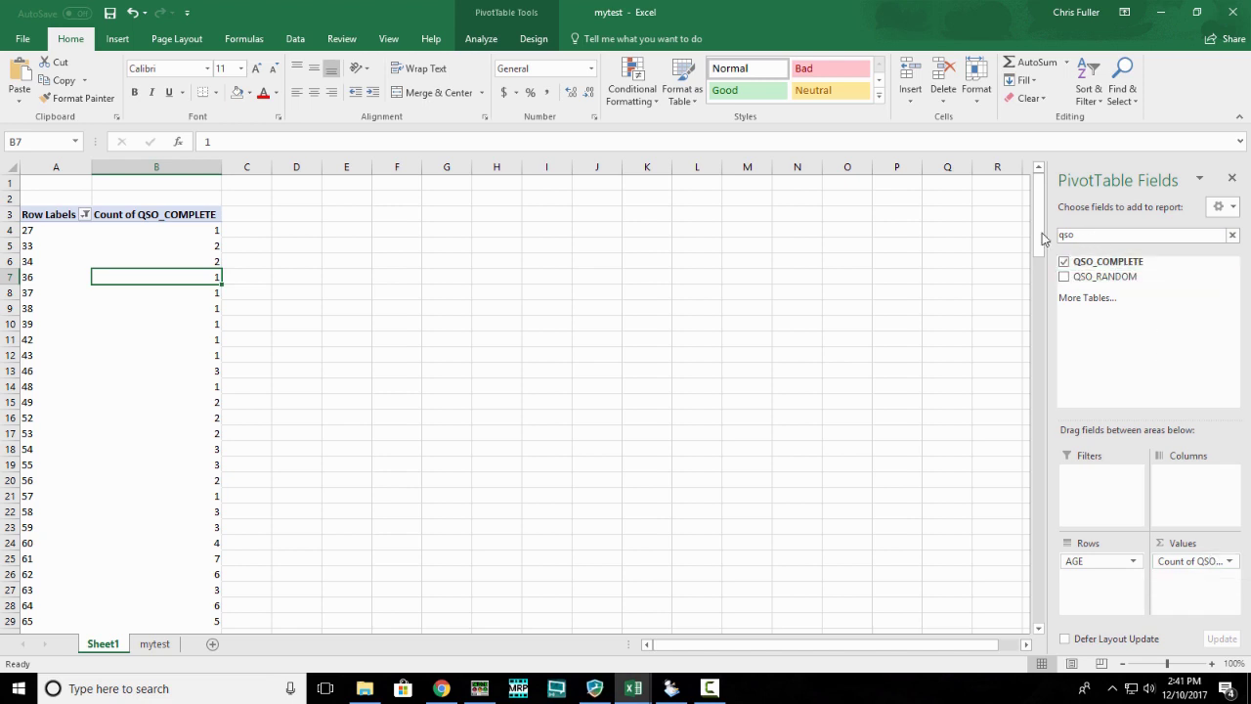
pyautogui.moveTo(1075, 235); pyautogui.dragTo(1021, 223)
pyautogui.write('band')
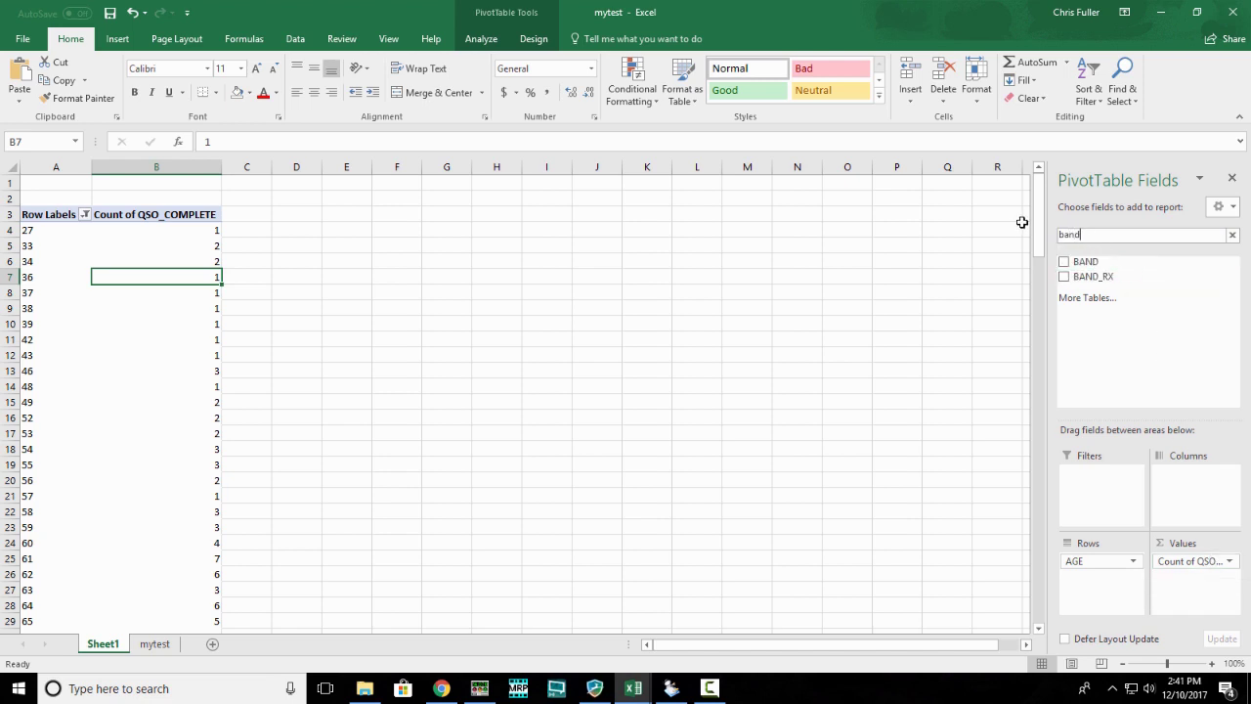
pyautogui.click(1065, 263)
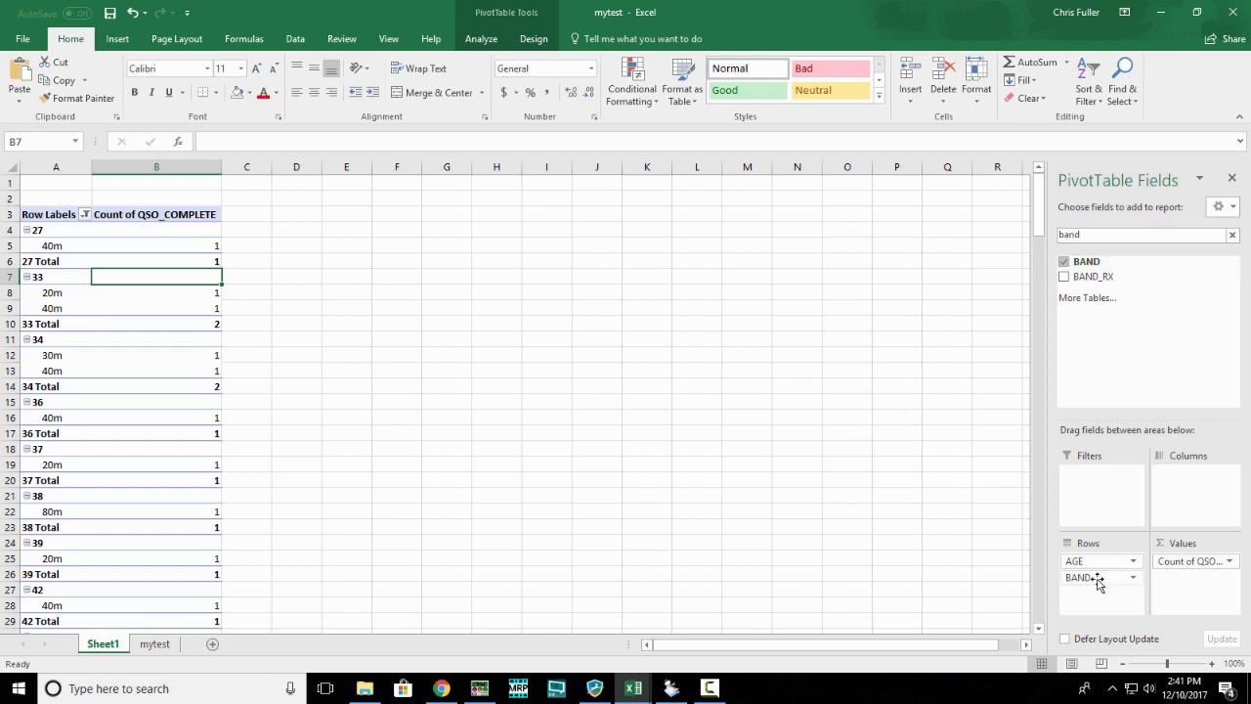
pyautogui.moveTo(1097, 580); pyautogui.dragTo(1098, 476)
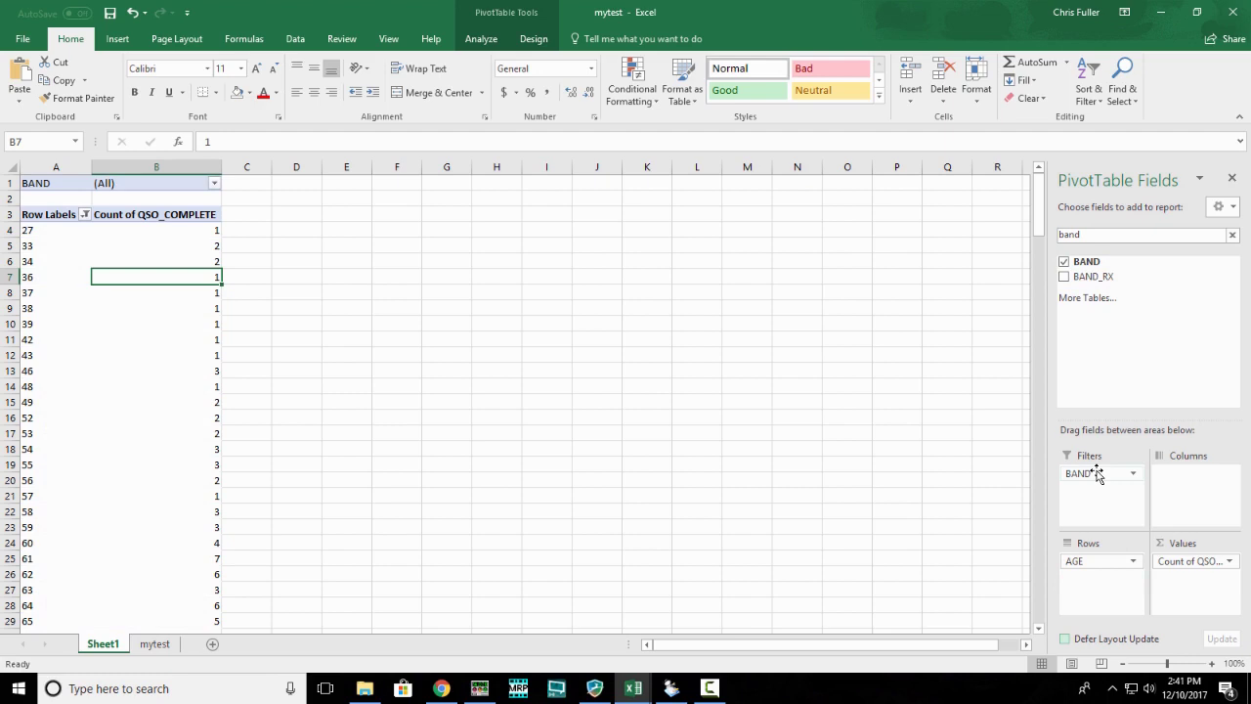
# Move BAND to Columns, add STATE to Rows, and remove the AGE field from the pivot table.
pyautogui.moveTo(1100, 476); pyautogui.dragTo(1181, 486)
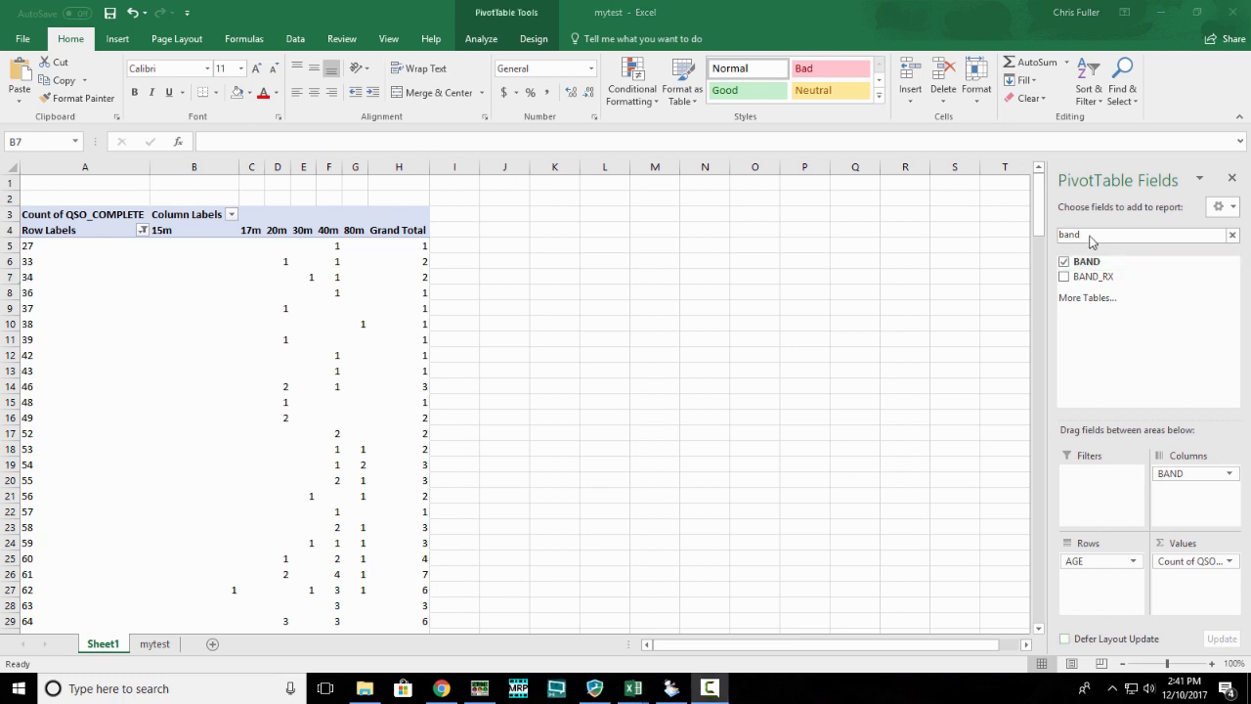
pyautogui.press('BackSpace')
pyautogui.press('BackSpace')
pyautogui.press('BackSpace')
pyautogui.press('BackSpace')
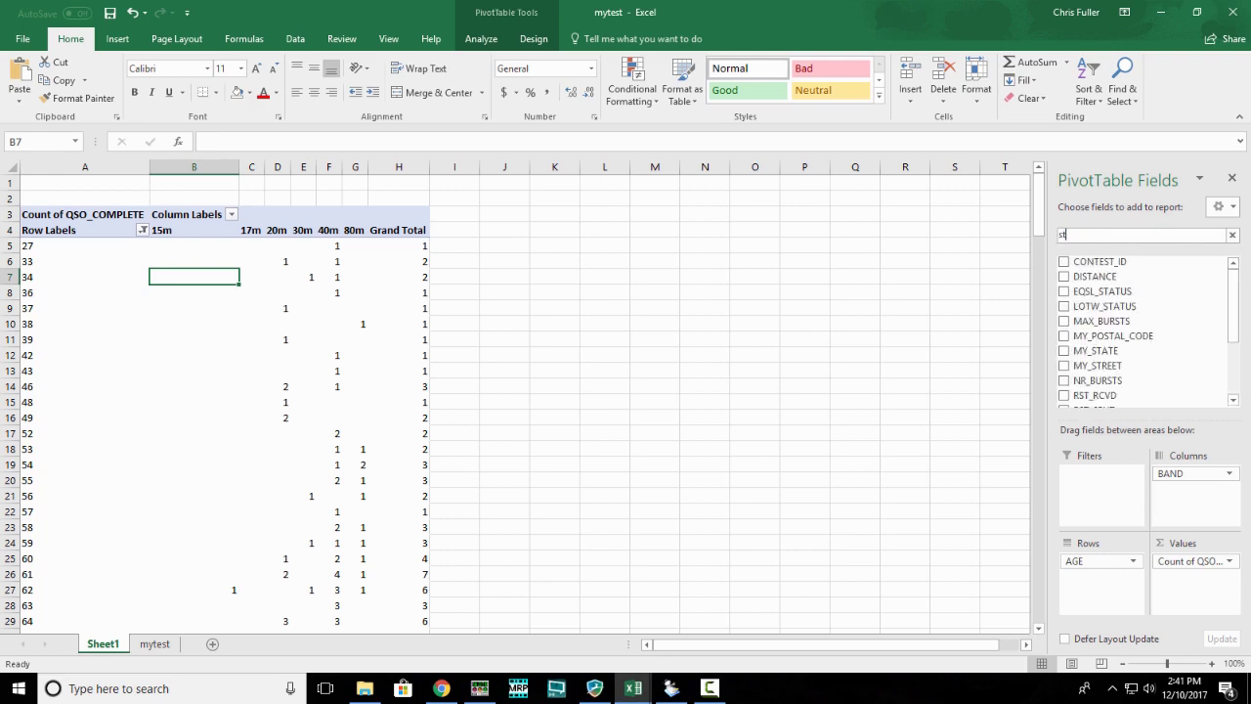
pyautogui.write('state')
pyautogui.click(1065, 279)
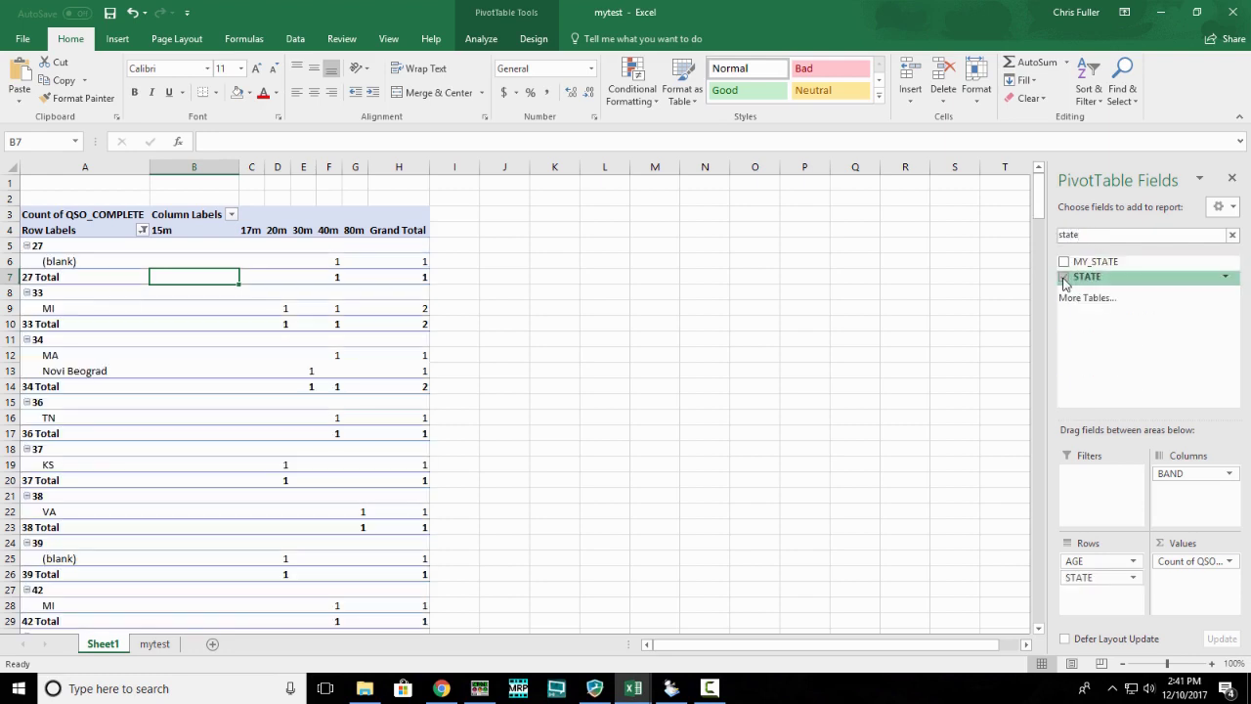
pyautogui.click(1109, 563)
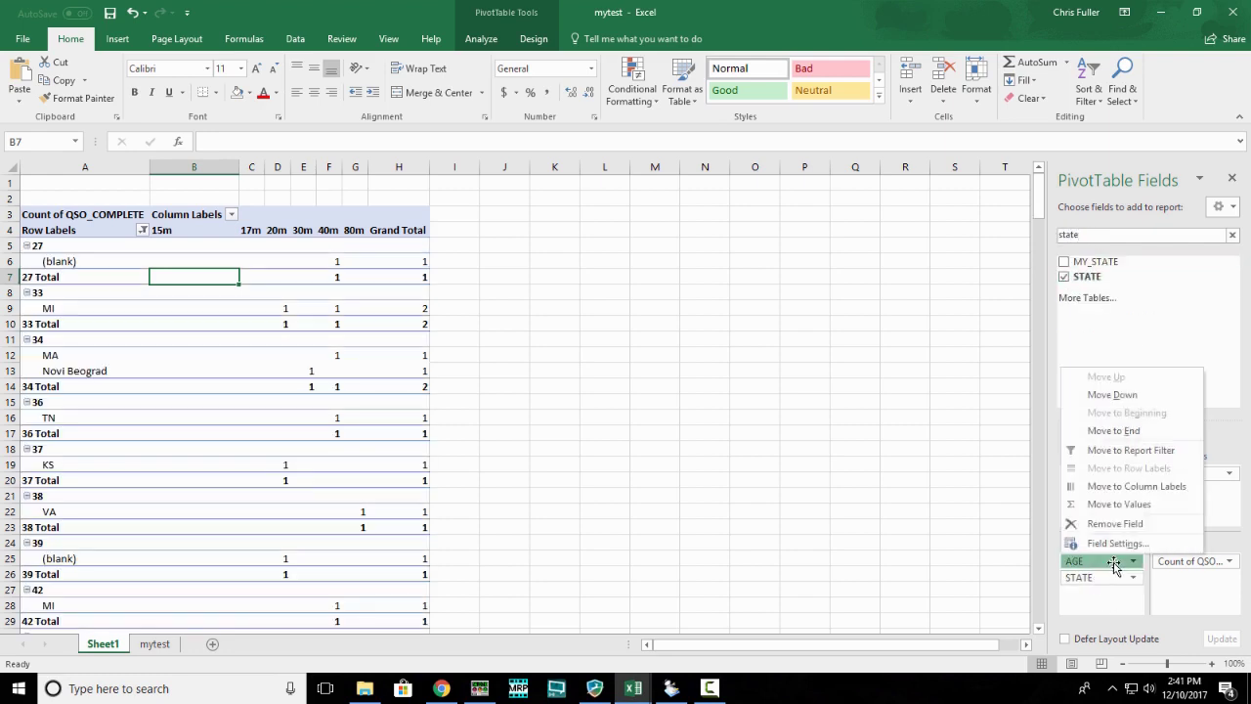
pyautogui.click(1129, 525)
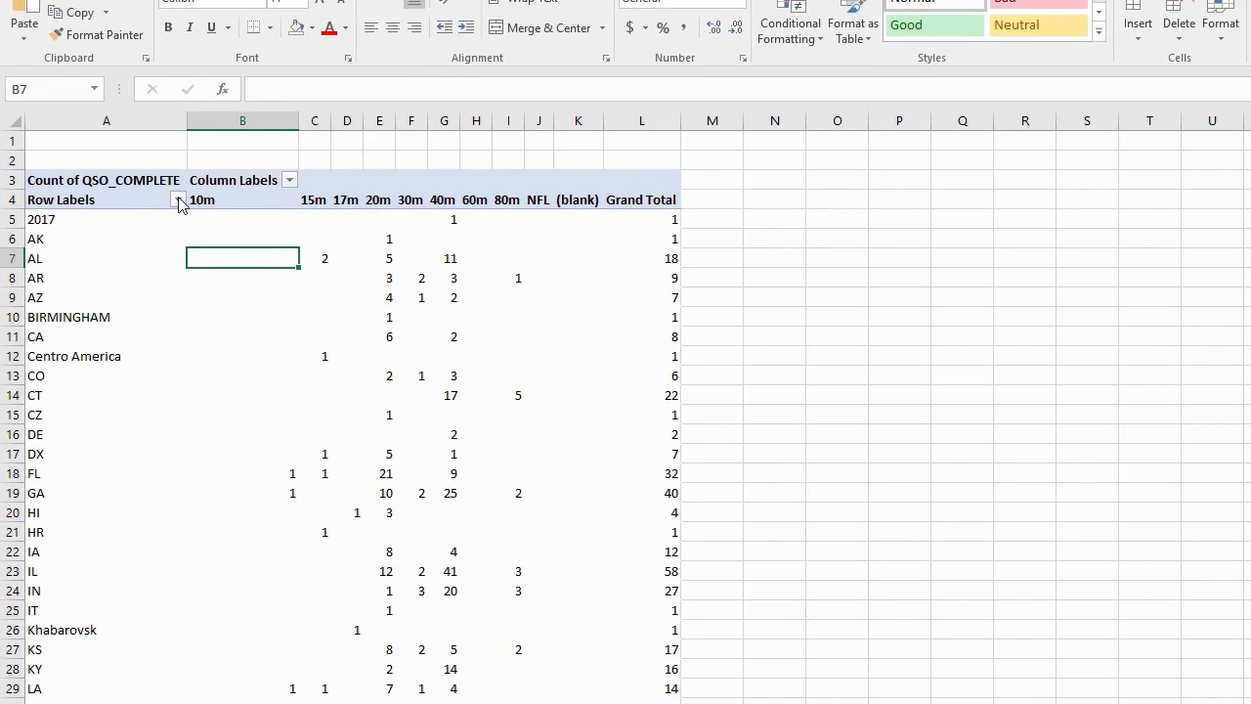
# Filter the 2017 and (blank) entries out of the pivot's state rows, leaving a Grand Total of 1193.
pyautogui.click(179, 200)
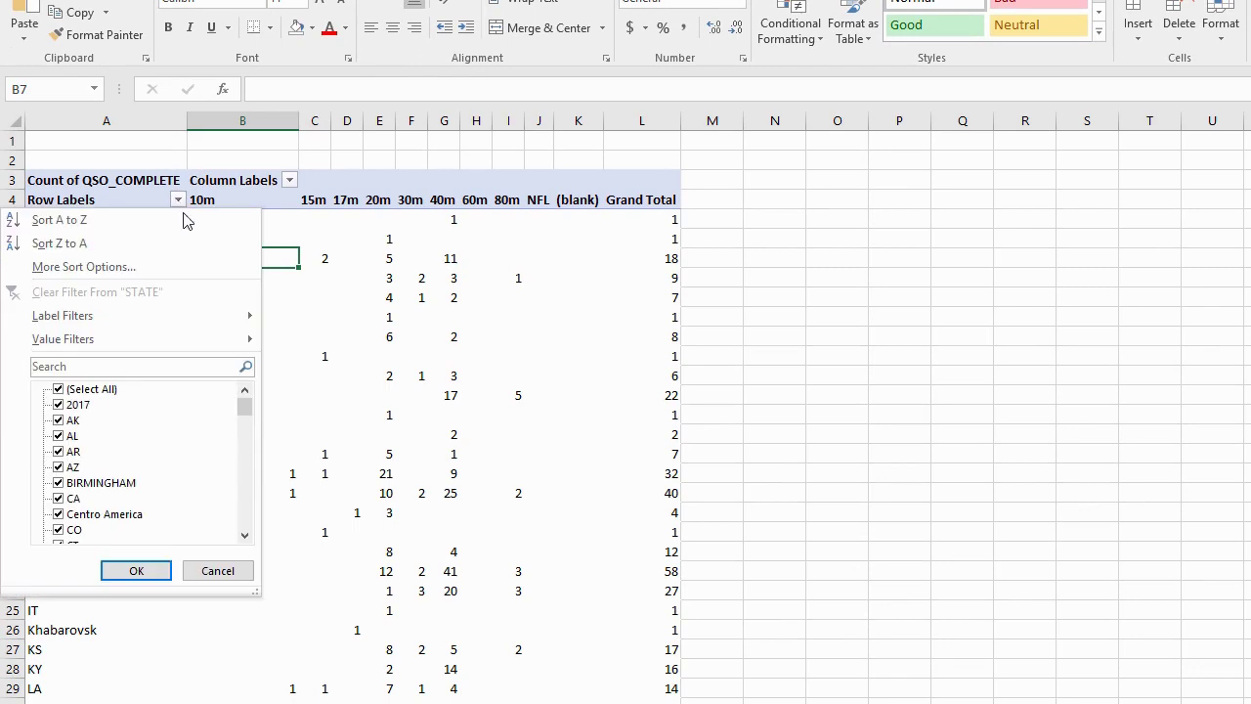
pyautogui.click(58, 405)
pyautogui.moveTo(243, 406); pyautogui.dragTo(250, 534)
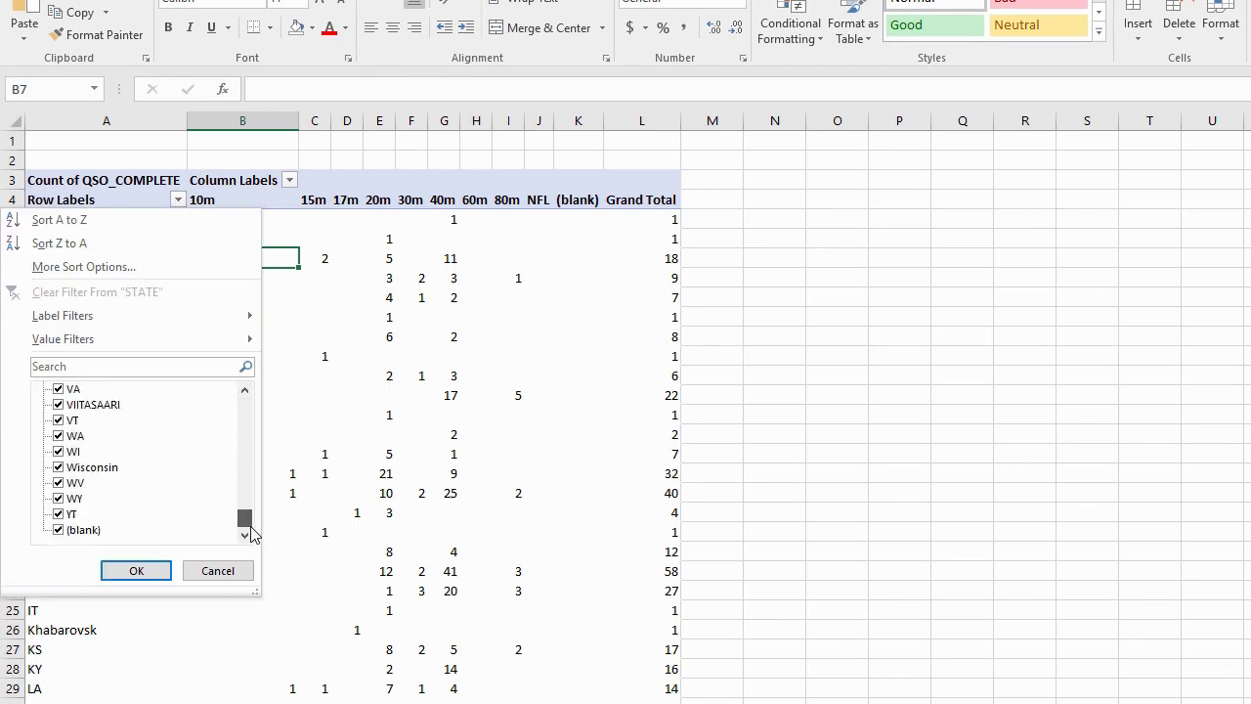
pyautogui.click(58, 529)
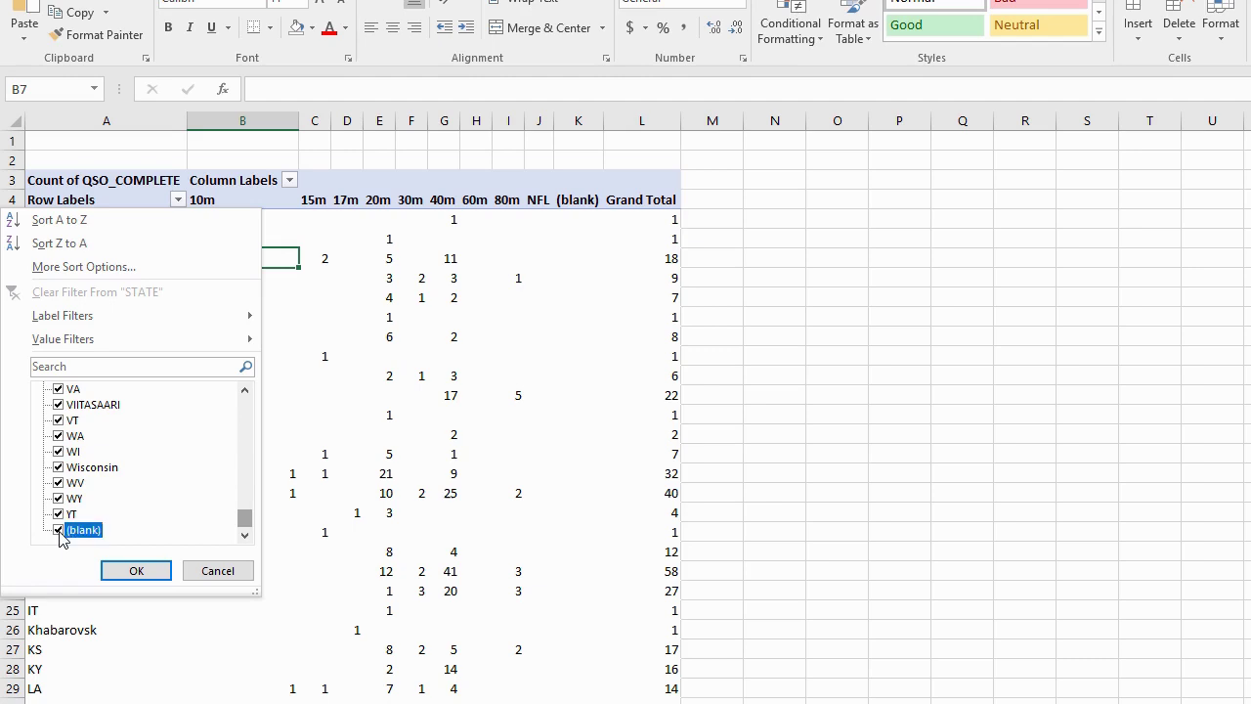
pyautogui.click(137, 571)
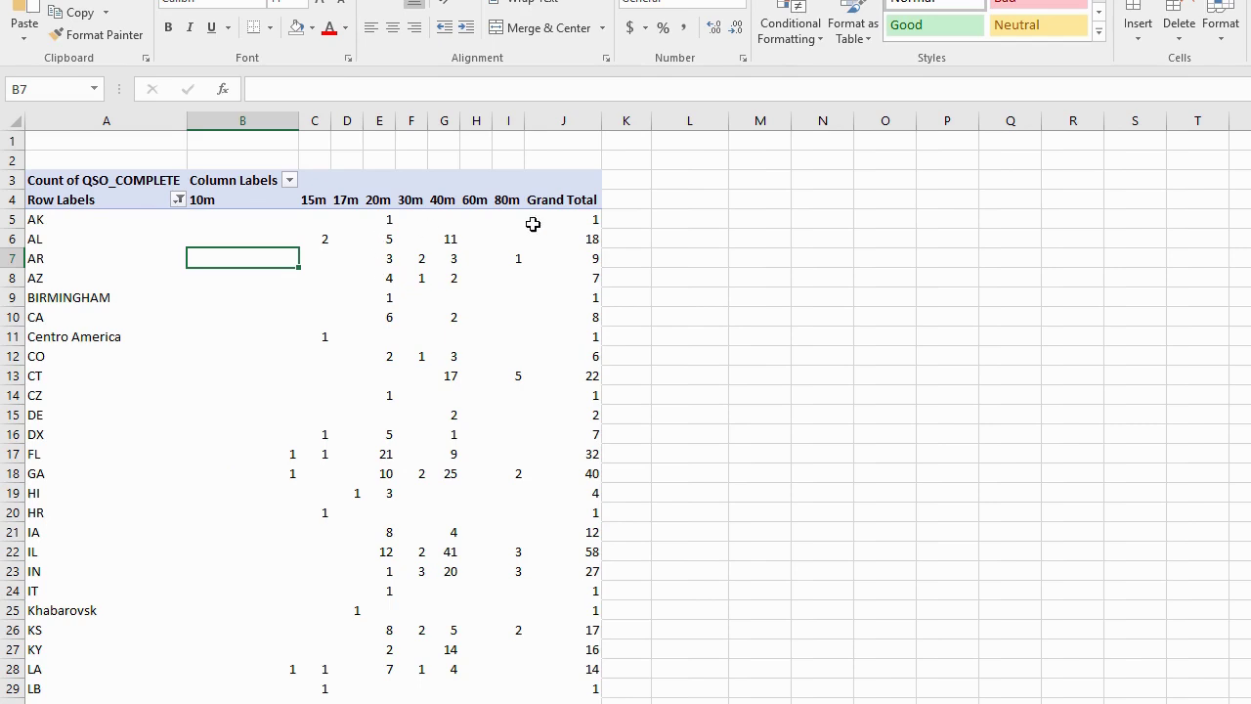
pyautogui.scroll(-7, 533, 428)
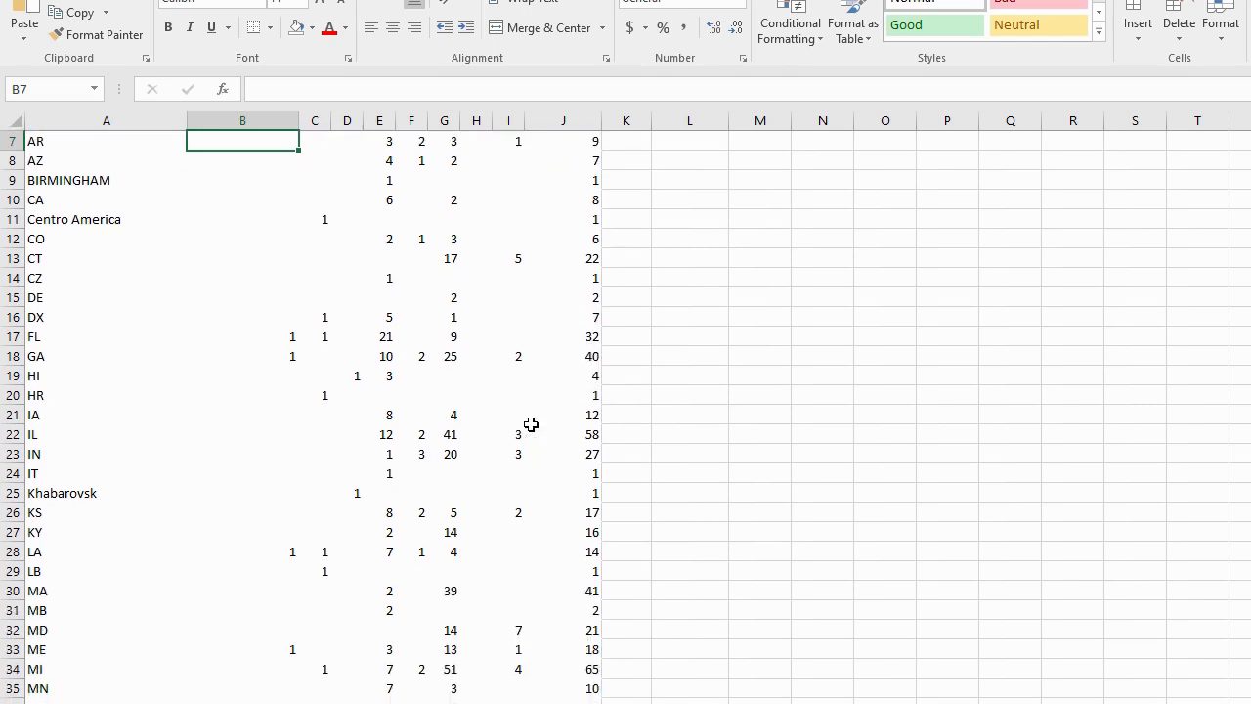
pyautogui.scroll(-11, 531, 424)
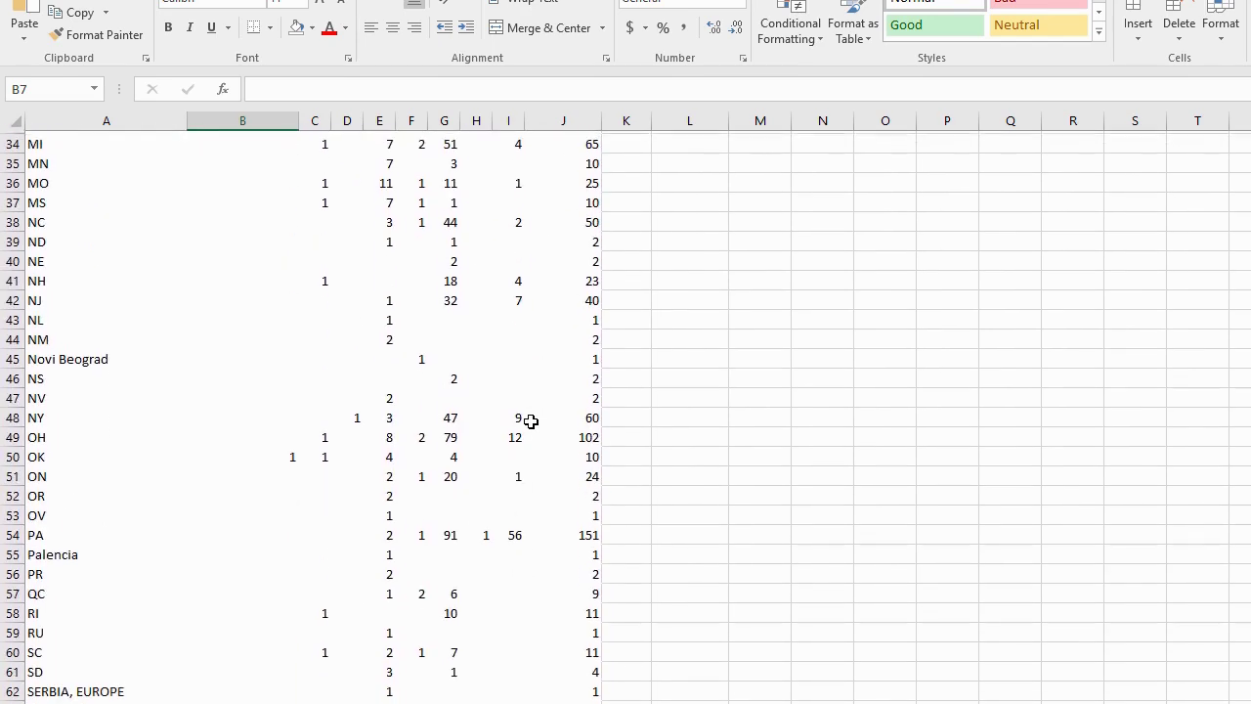
pyautogui.scroll(-1, 530, 420)
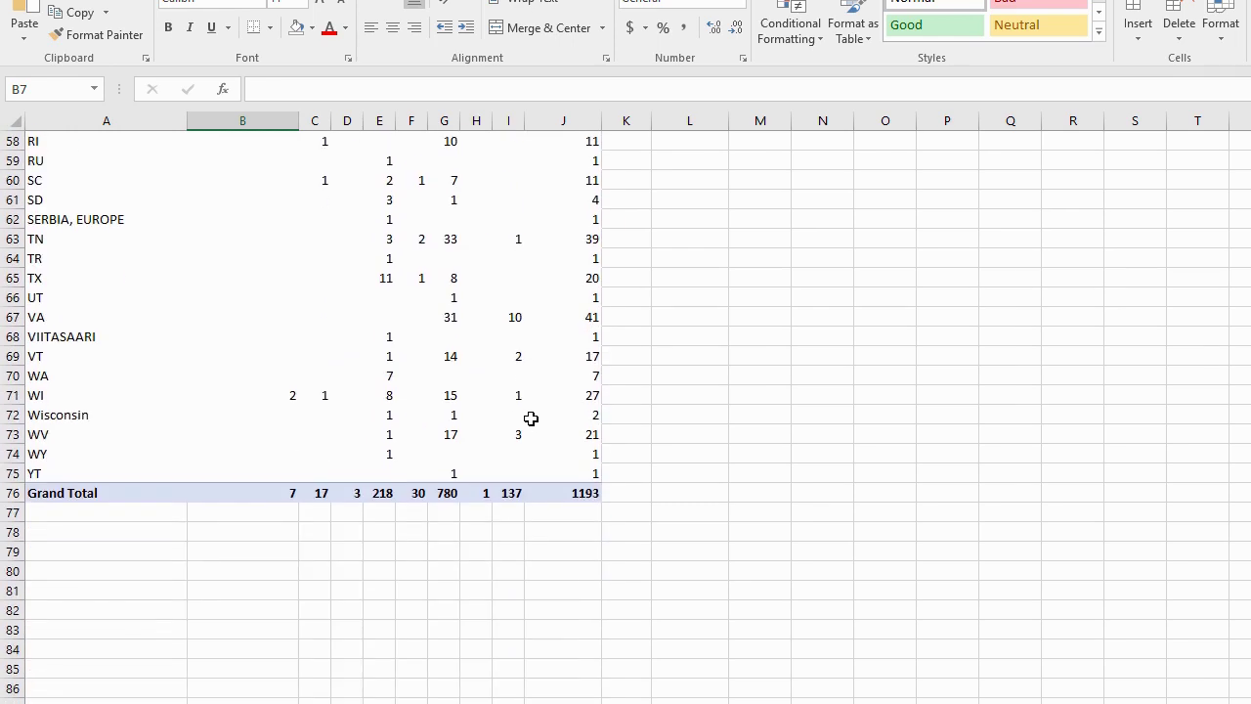
pyautogui.scroll(3, 527, 417)
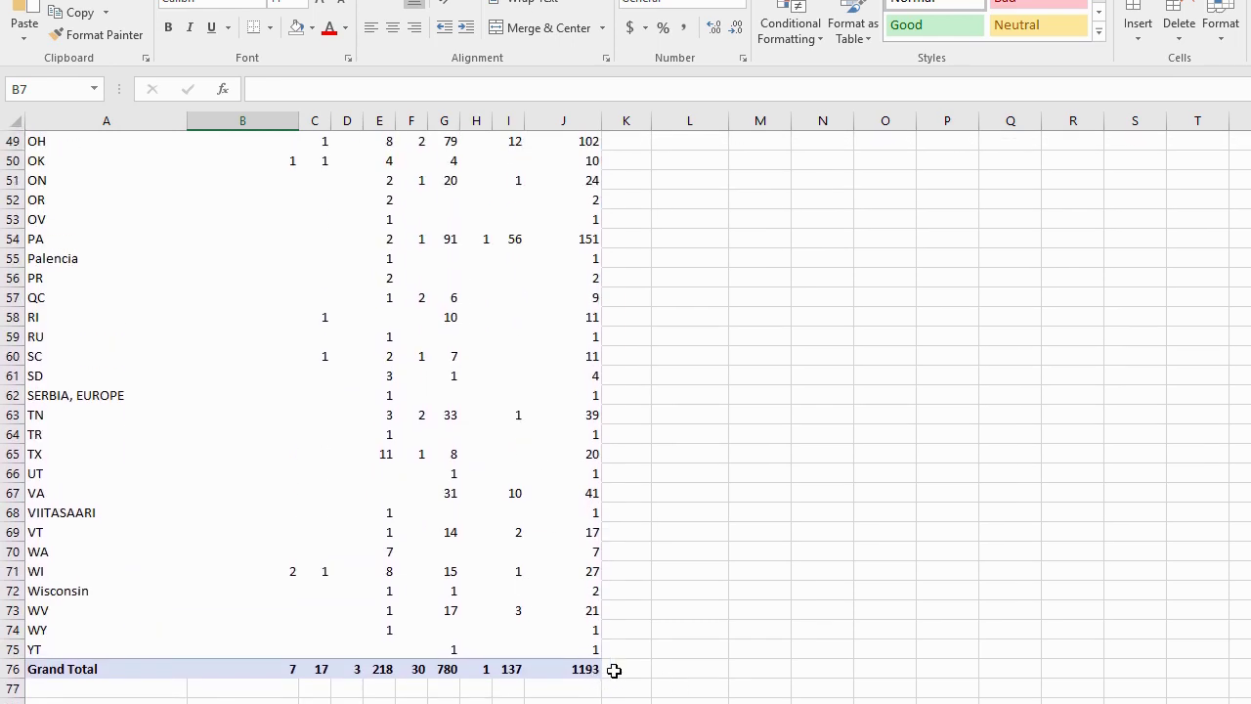
pyautogui.scroll(8, 519, 533)
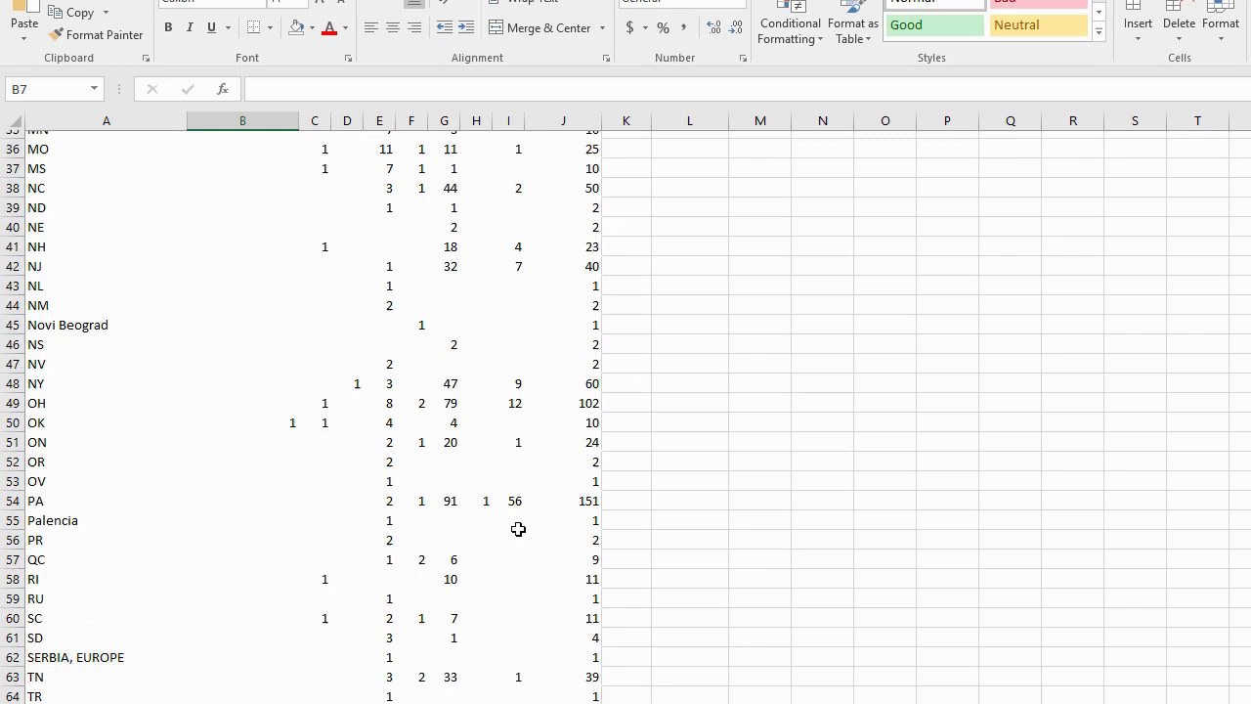
pyautogui.scroll(8, 519, 529)
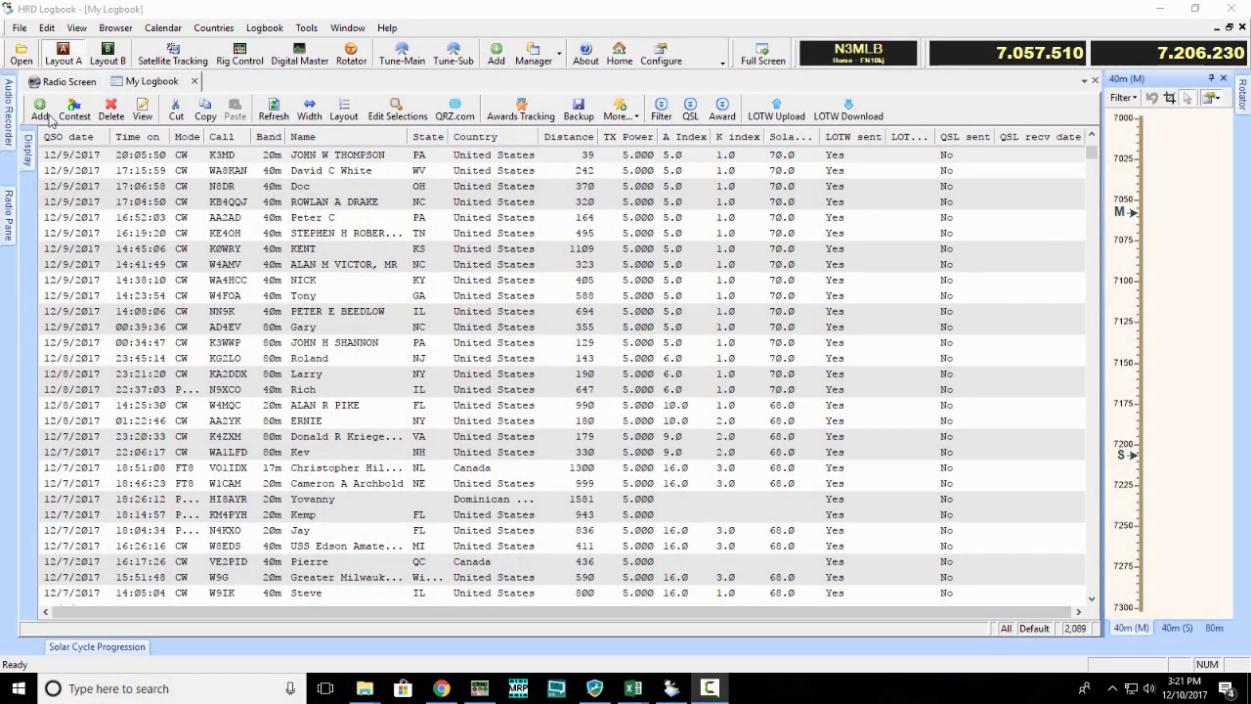
# Add a new contact and enter the station's callsign so its name and location auto-fill.
pyautogui.click(41, 111)
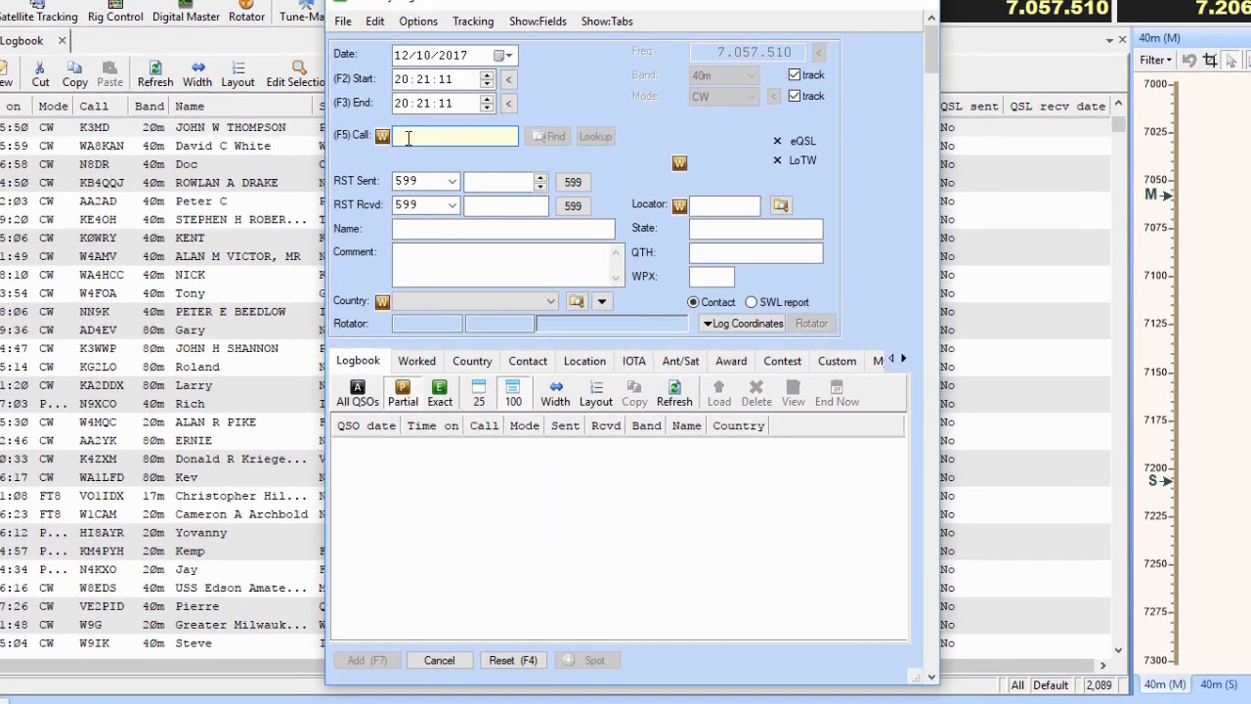
pyautogui.write('W')
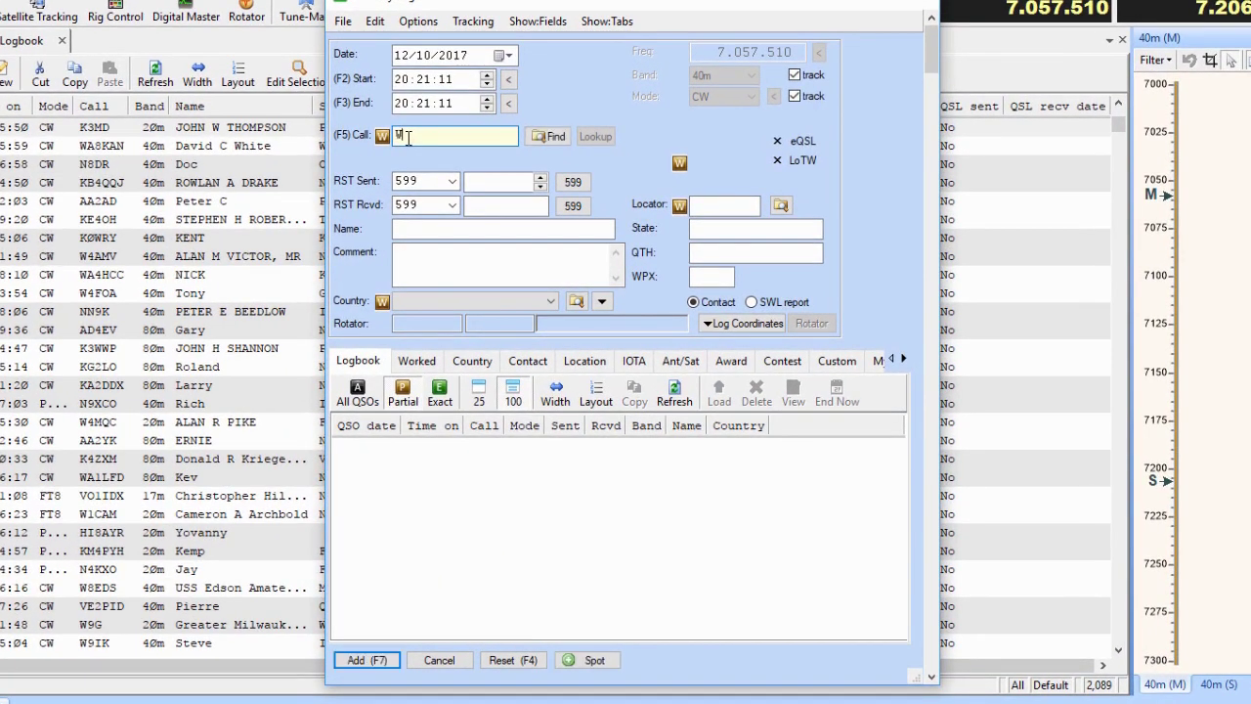
pyautogui.write('A2JSG')
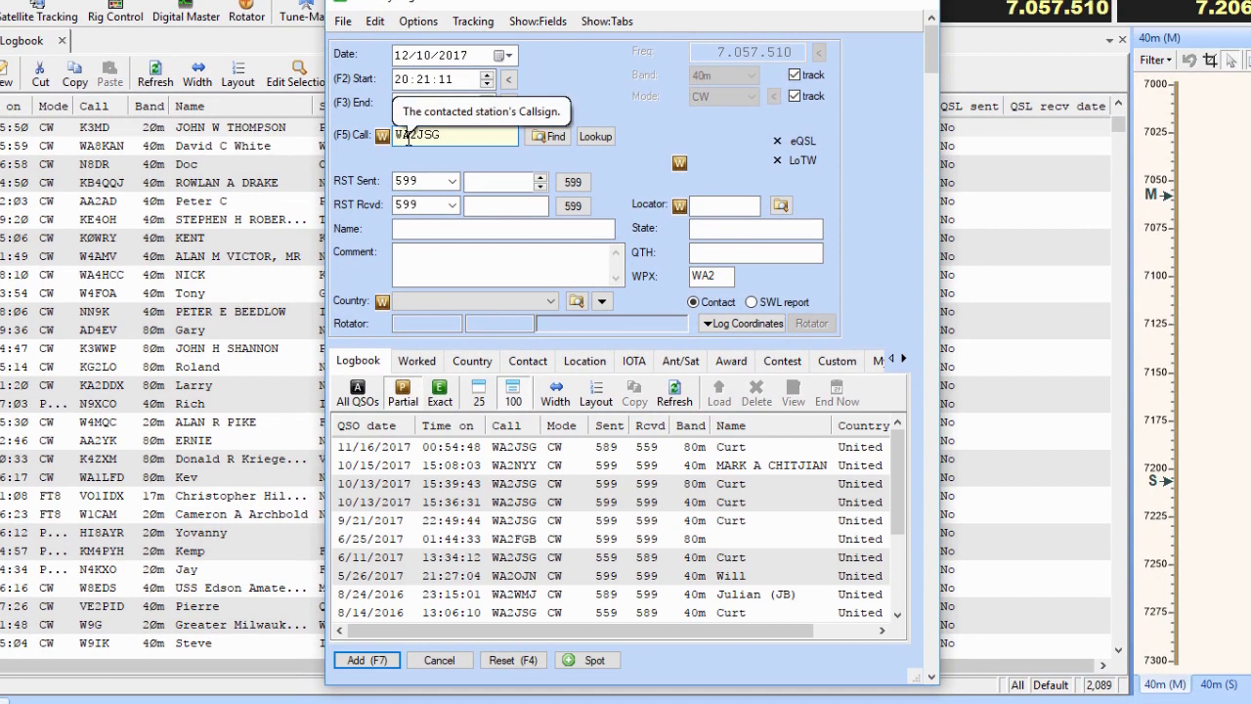
pyautogui.press('Tab')
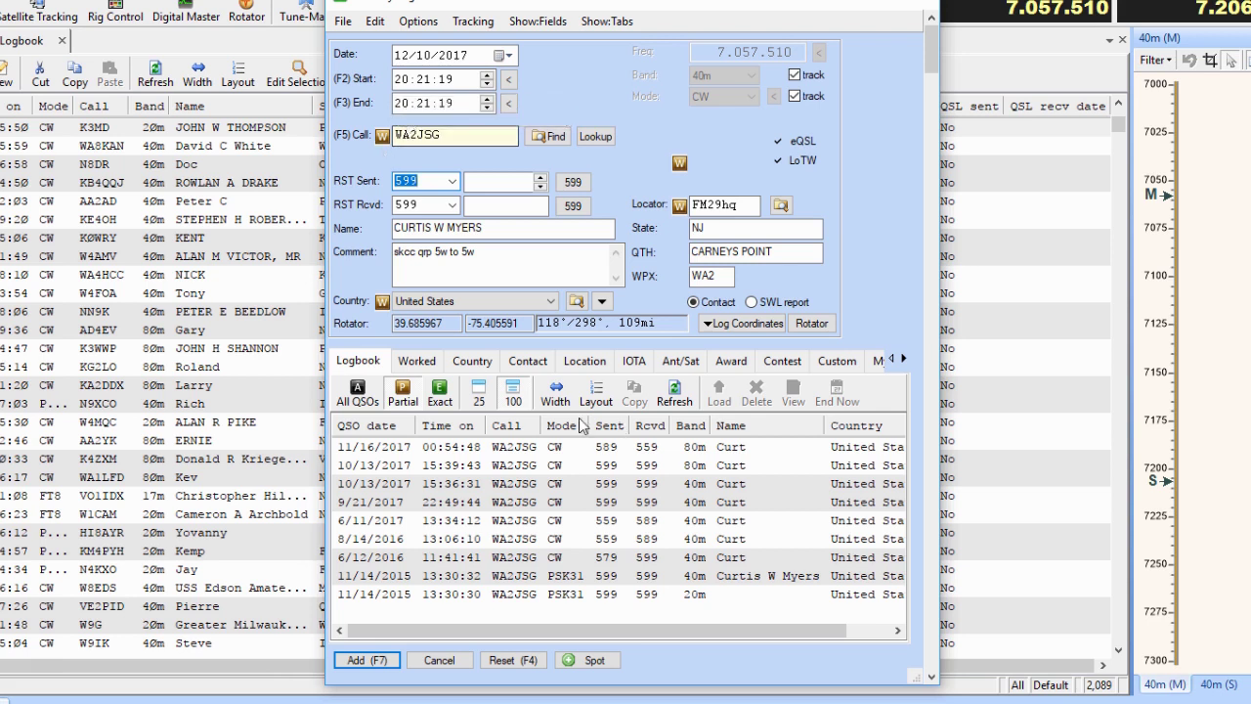
# Review the nine earlier contacts with this station and select the 6/11/2017 one.
pyautogui.click(361, 363)
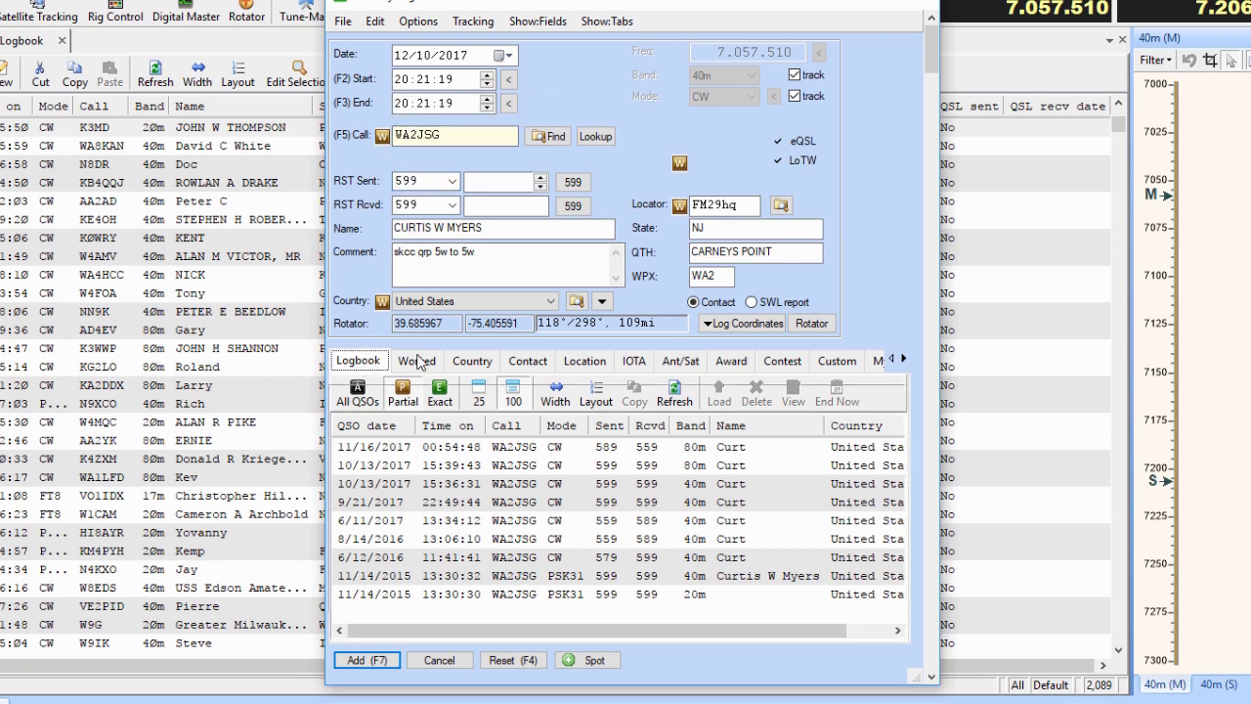
pyautogui.click(402, 362)
pyautogui.click(359, 362)
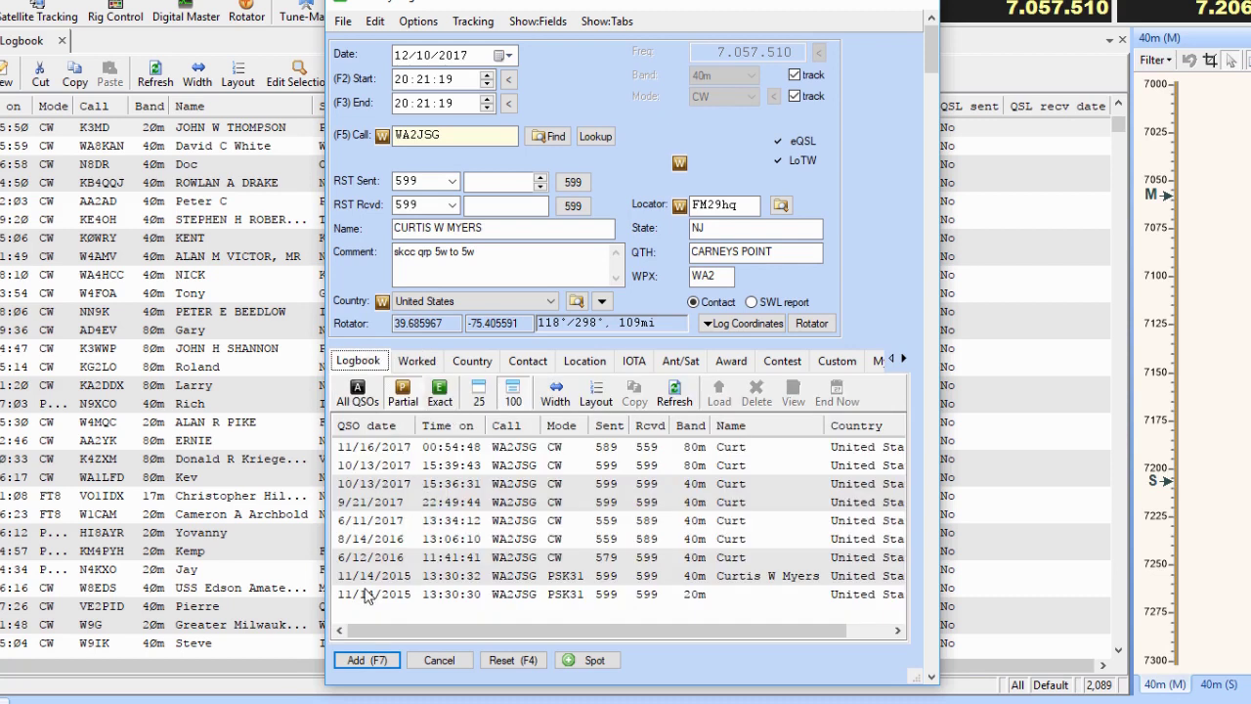
pyautogui.click(386, 526)
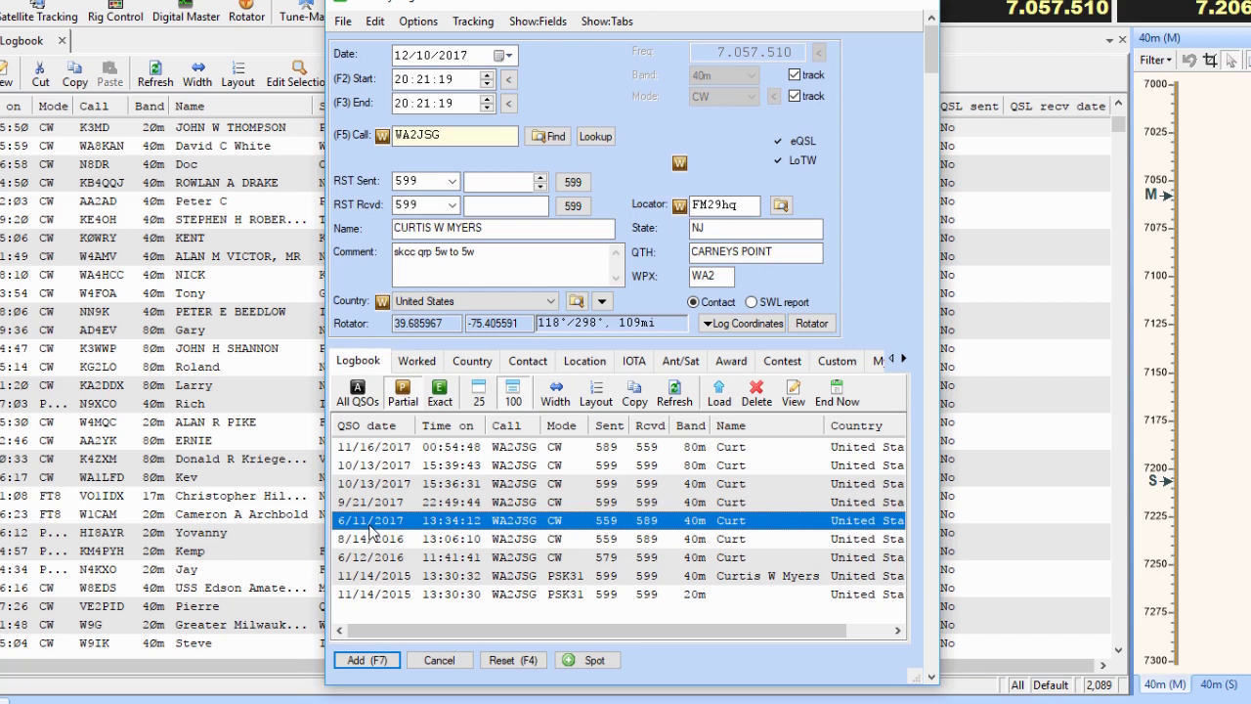
pyautogui.click(793, 394)
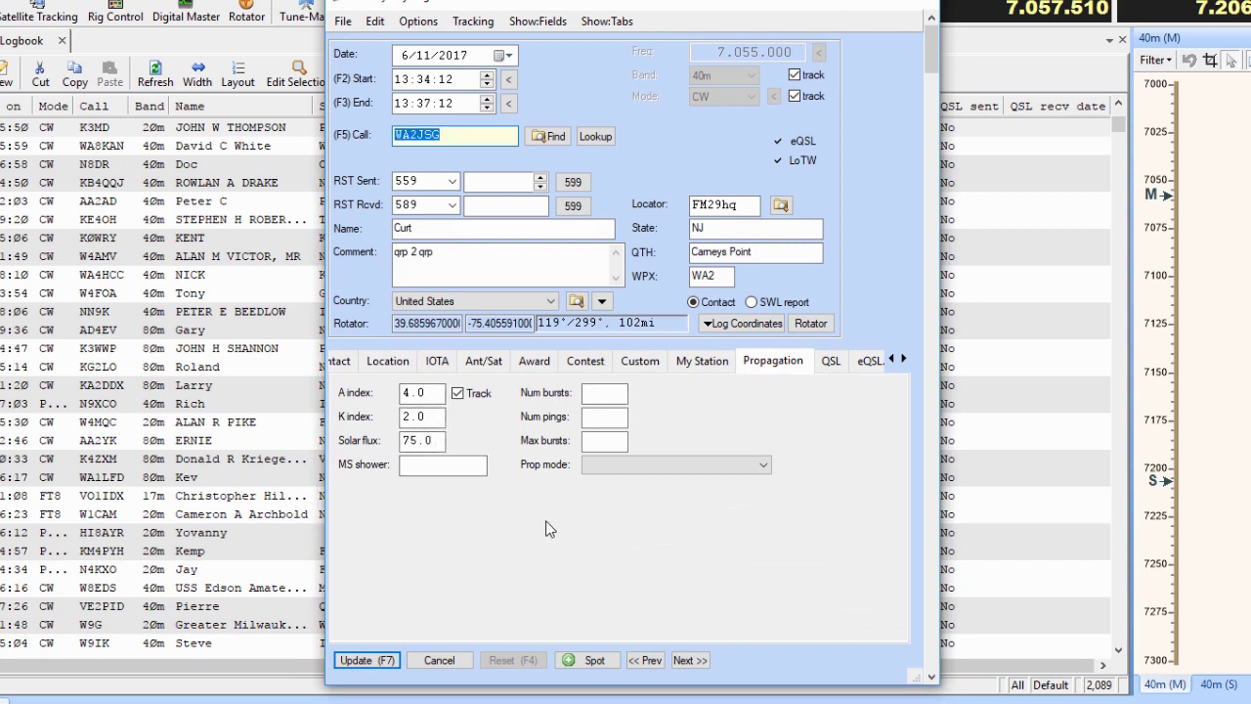
pyautogui.click(716, 363)
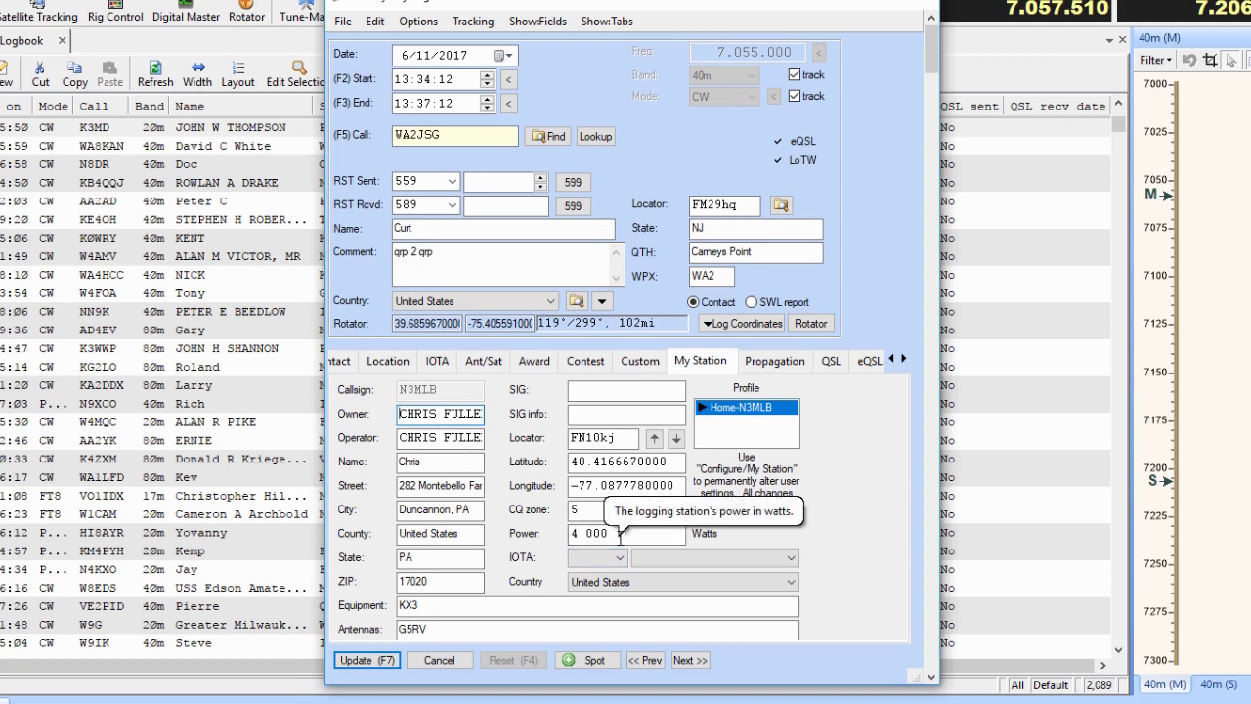
pyautogui.click(504, 612)
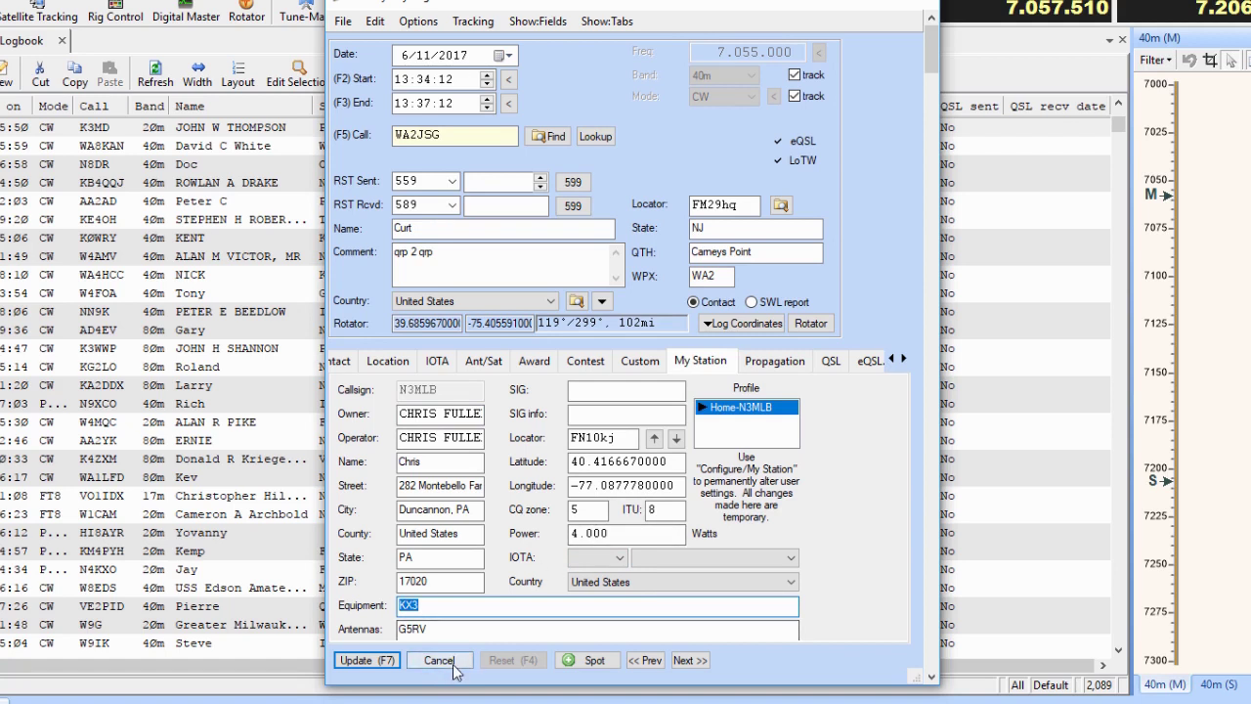
pyautogui.click(924, 6)
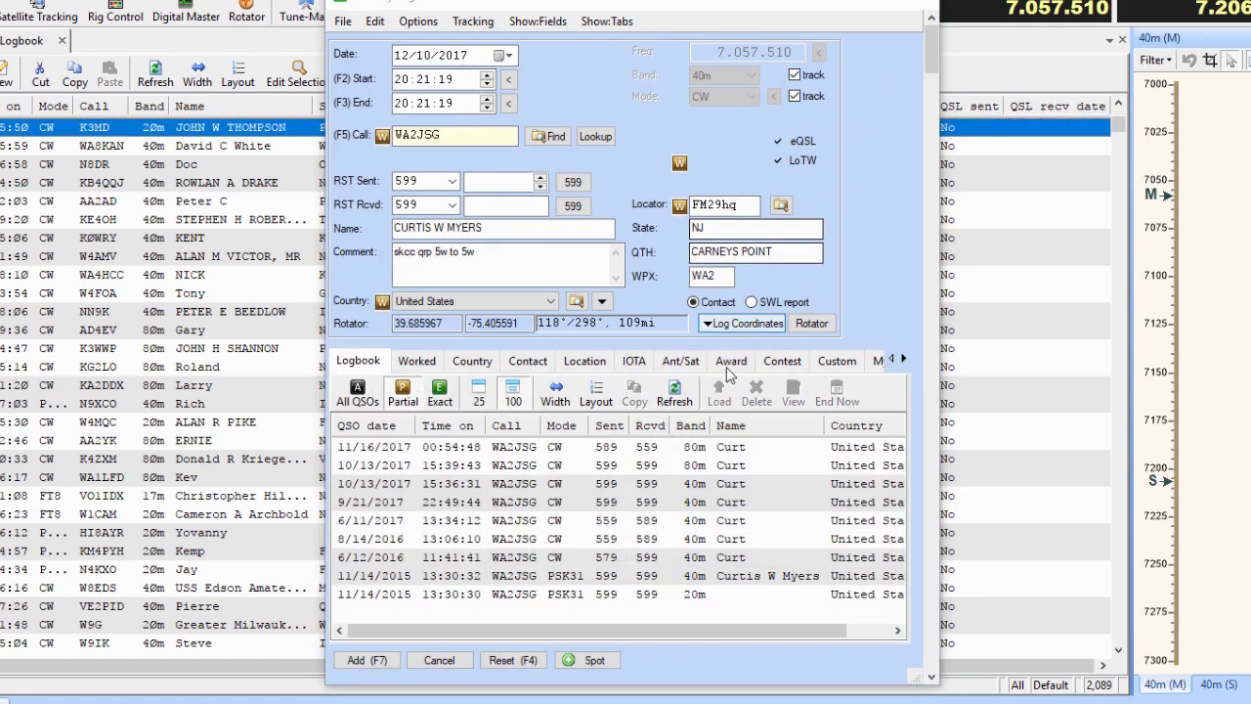
pyautogui.click(505, 594)
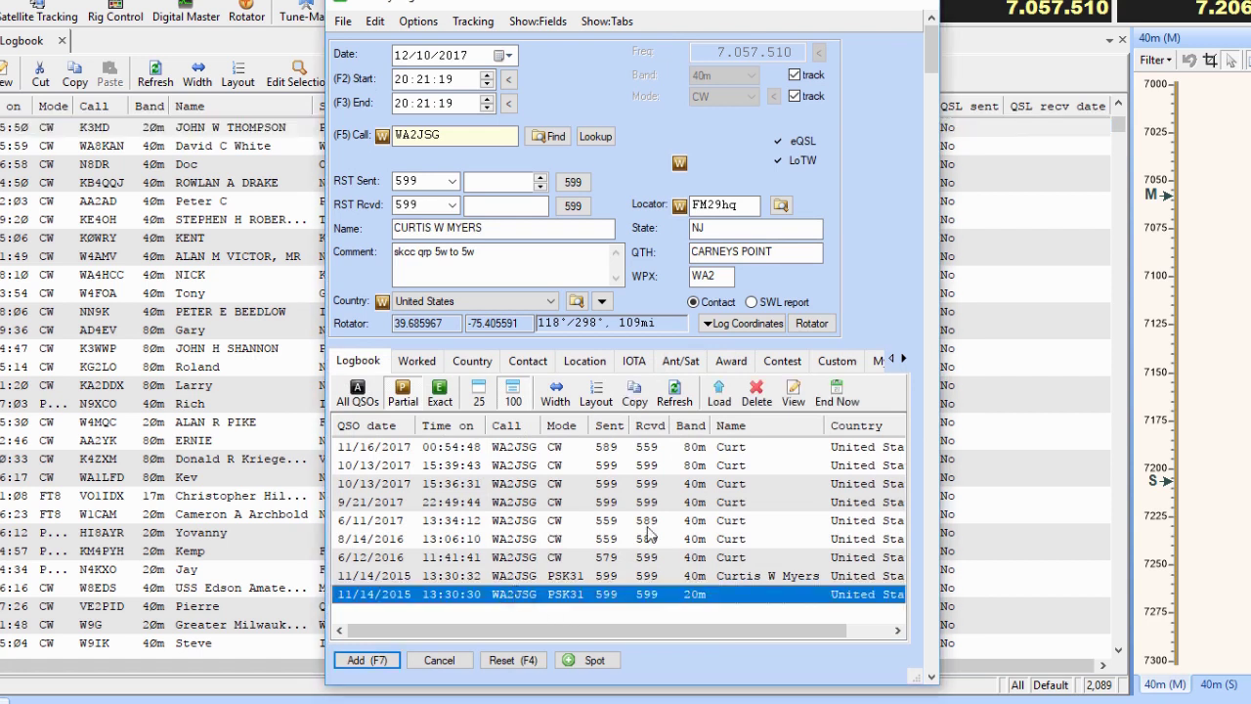
pyautogui.click(793, 394)
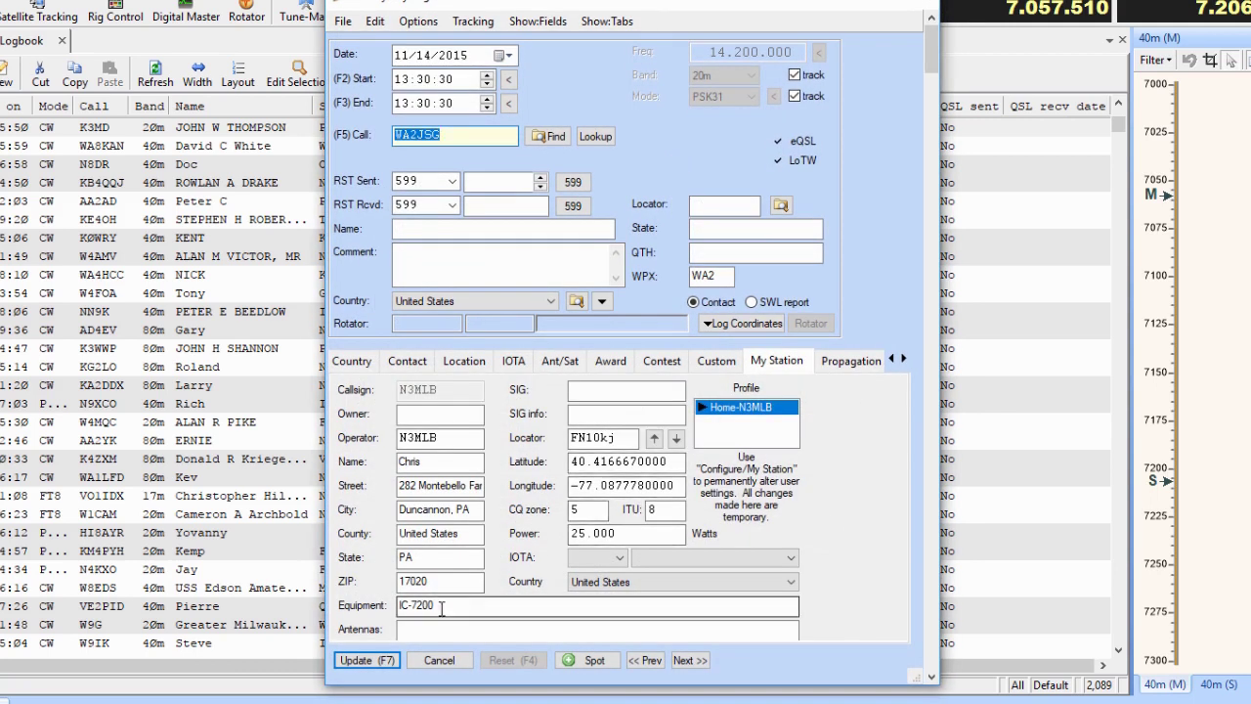
pyautogui.doubleClick(441, 606)
pyautogui.click(845, 360)
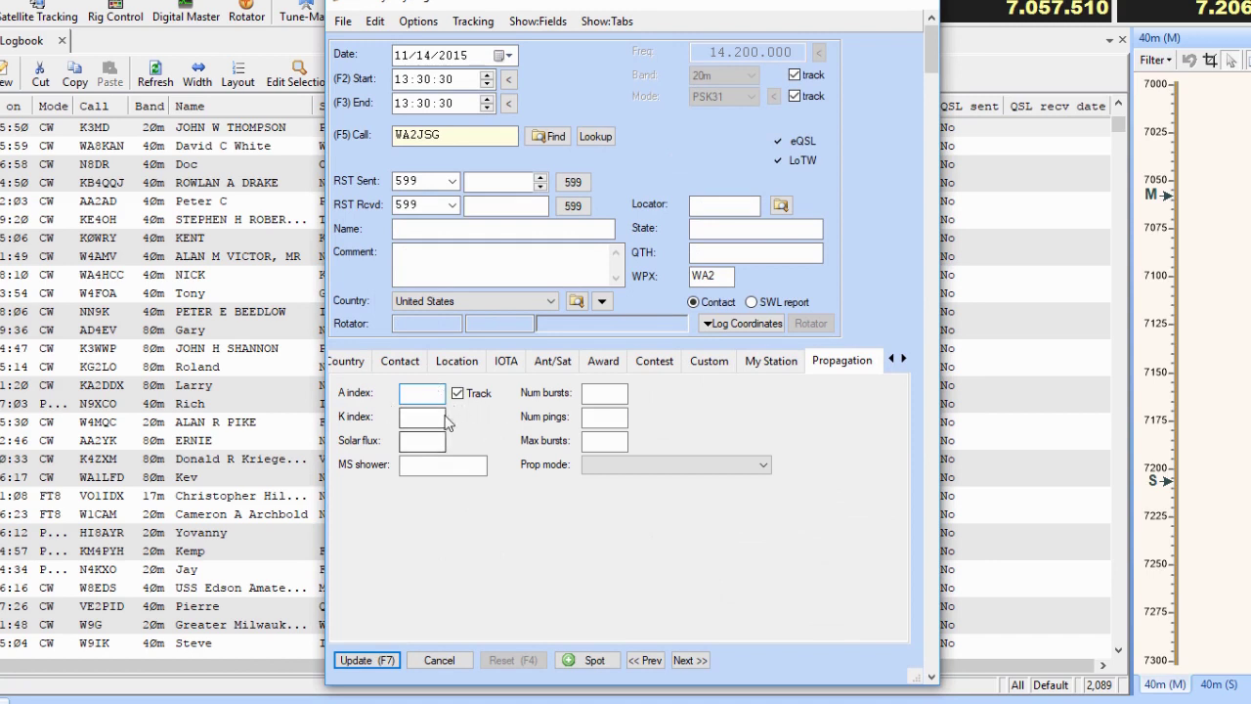
pyautogui.click(440, 660)
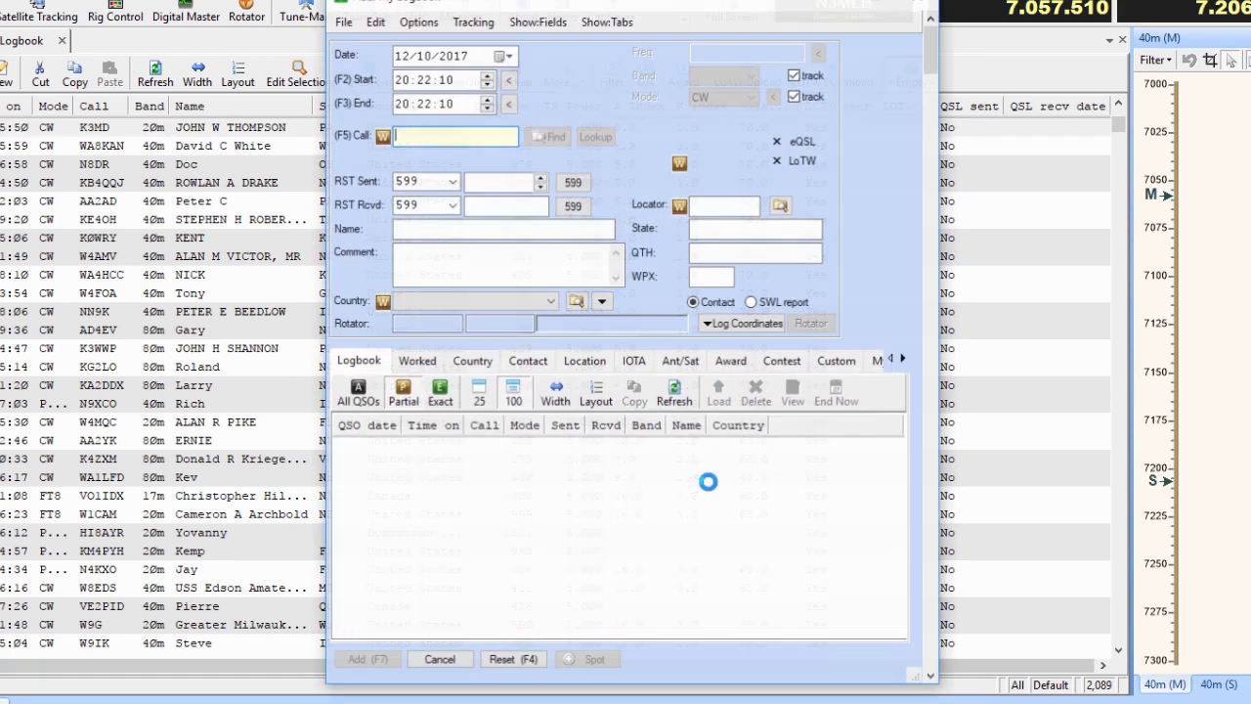
# Check the current propagation figures (A 4, K 1, flux 71), then cancel the new-contact form unsaved.
pyautogui.click(904, 359)
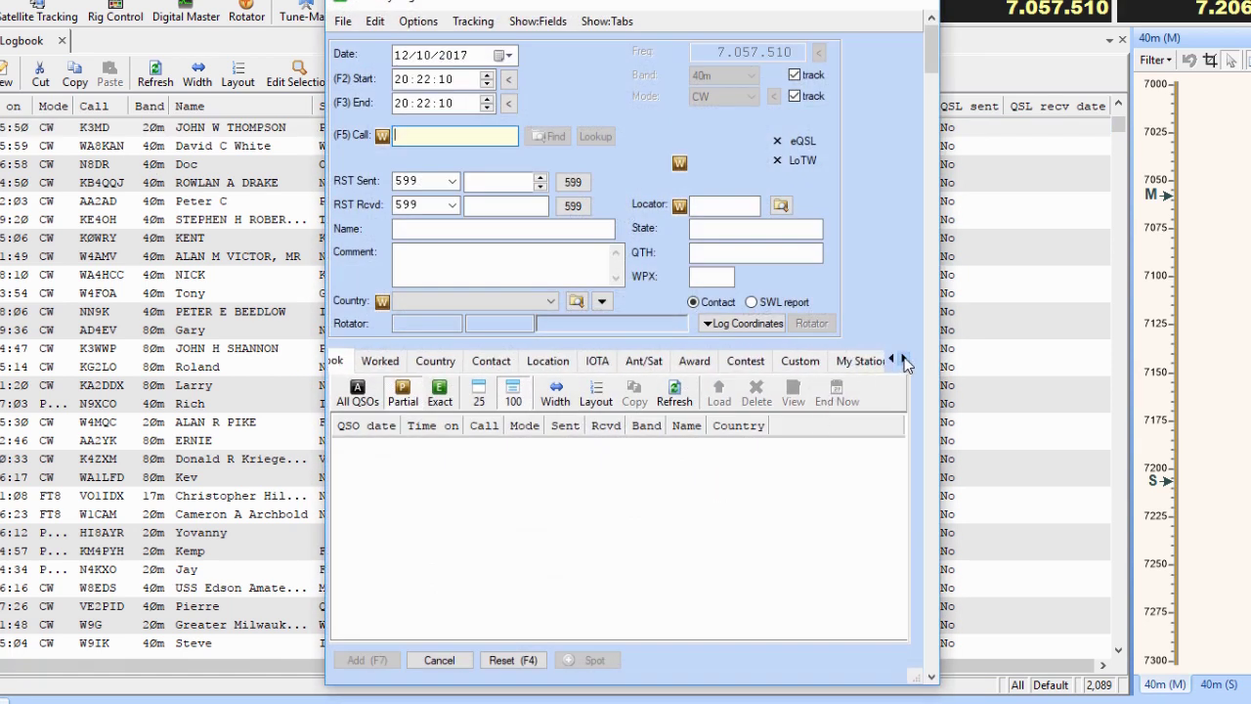
pyautogui.click(904, 360)
pyautogui.click(903, 360)
pyautogui.click(901, 360)
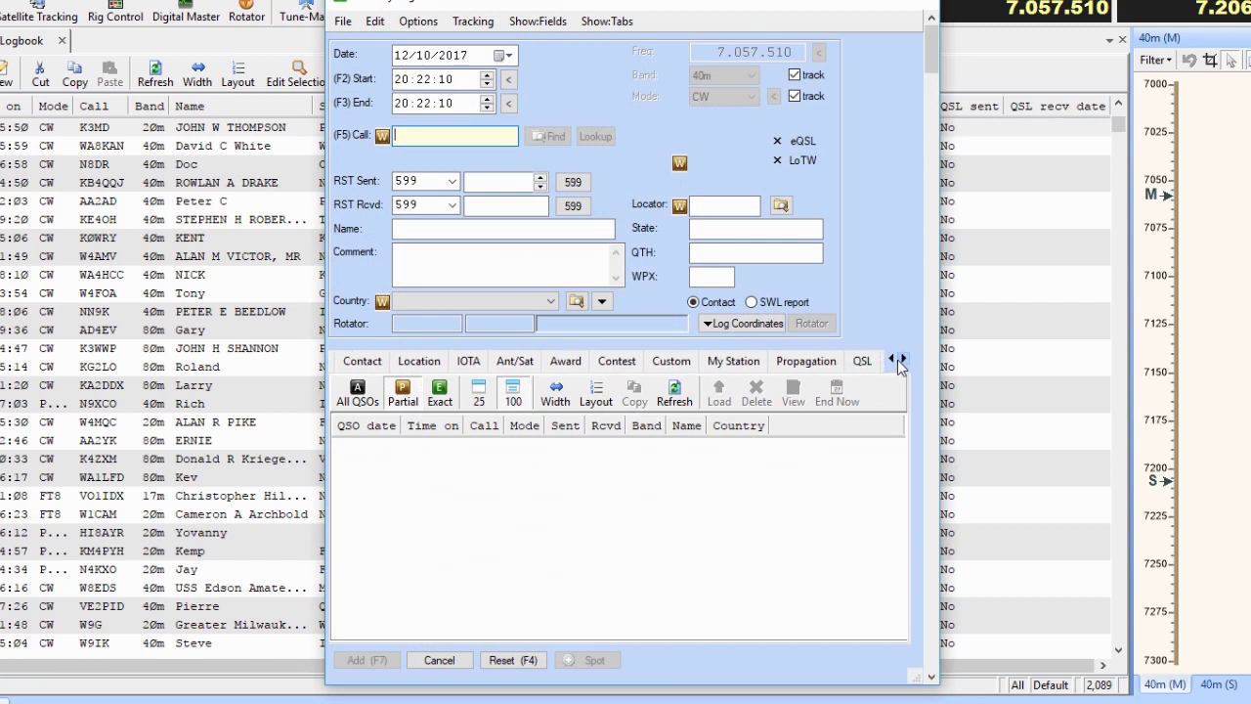
pyautogui.click(901, 361)
pyautogui.click(791, 363)
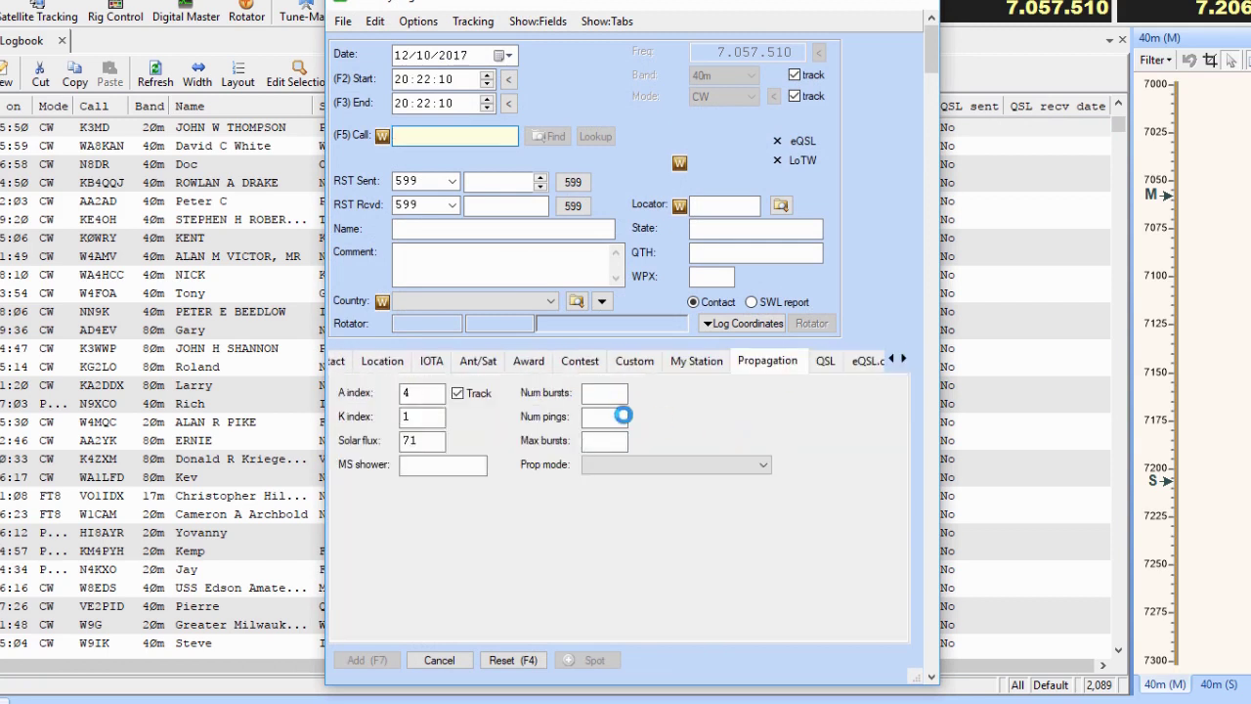
pyautogui.click(740, 363)
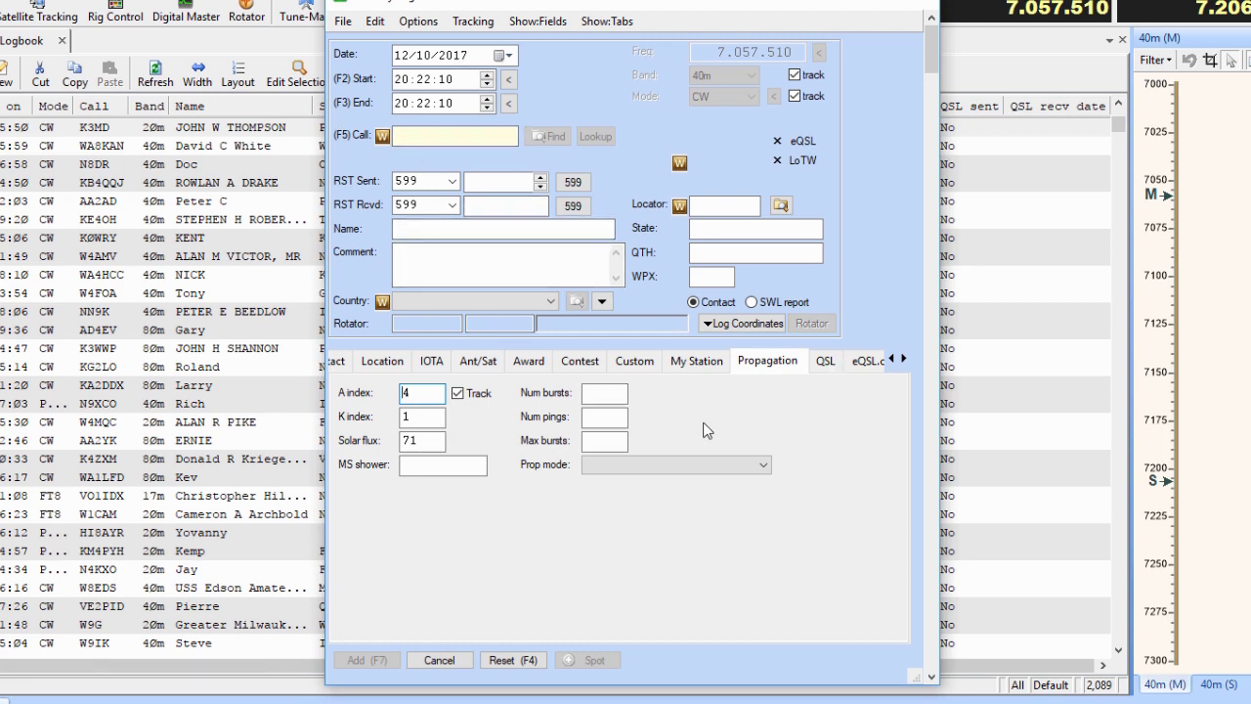
pyautogui.click(437, 660)
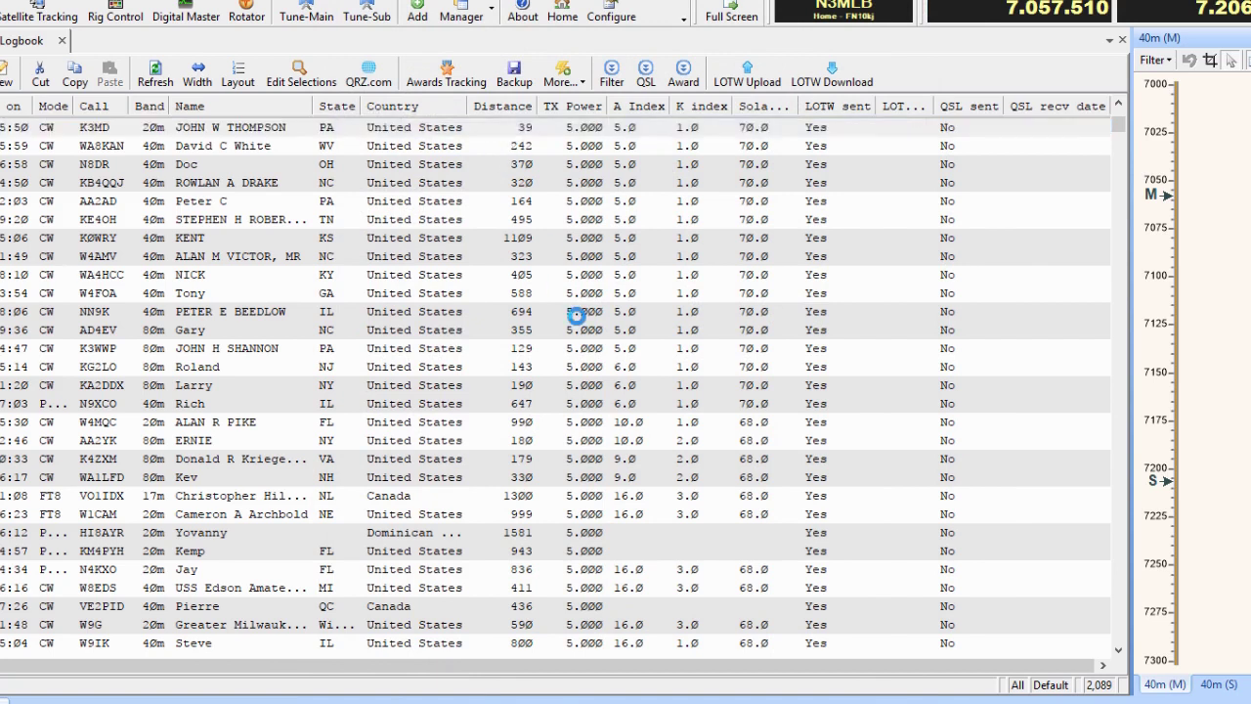
pyautogui.press('Return')
pyautogui.click(779, 366)
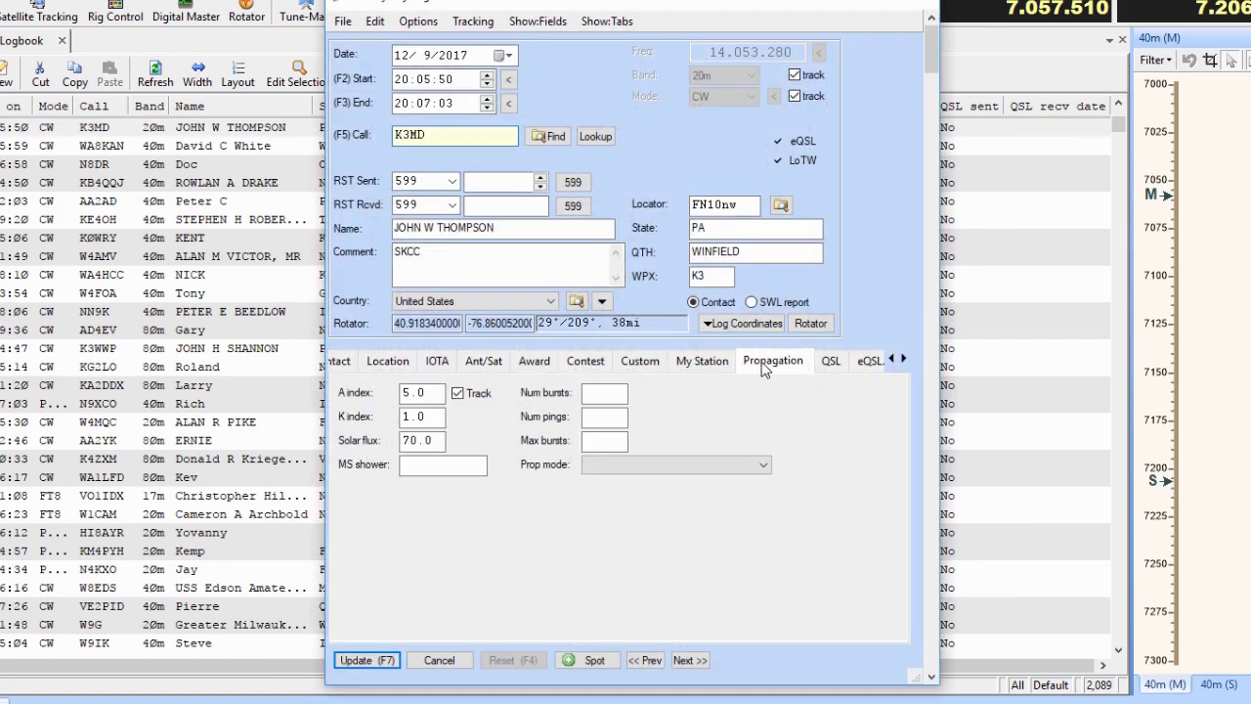
pyautogui.click(479, 396)
pyautogui.click(457, 395)
pyautogui.click(450, 662)
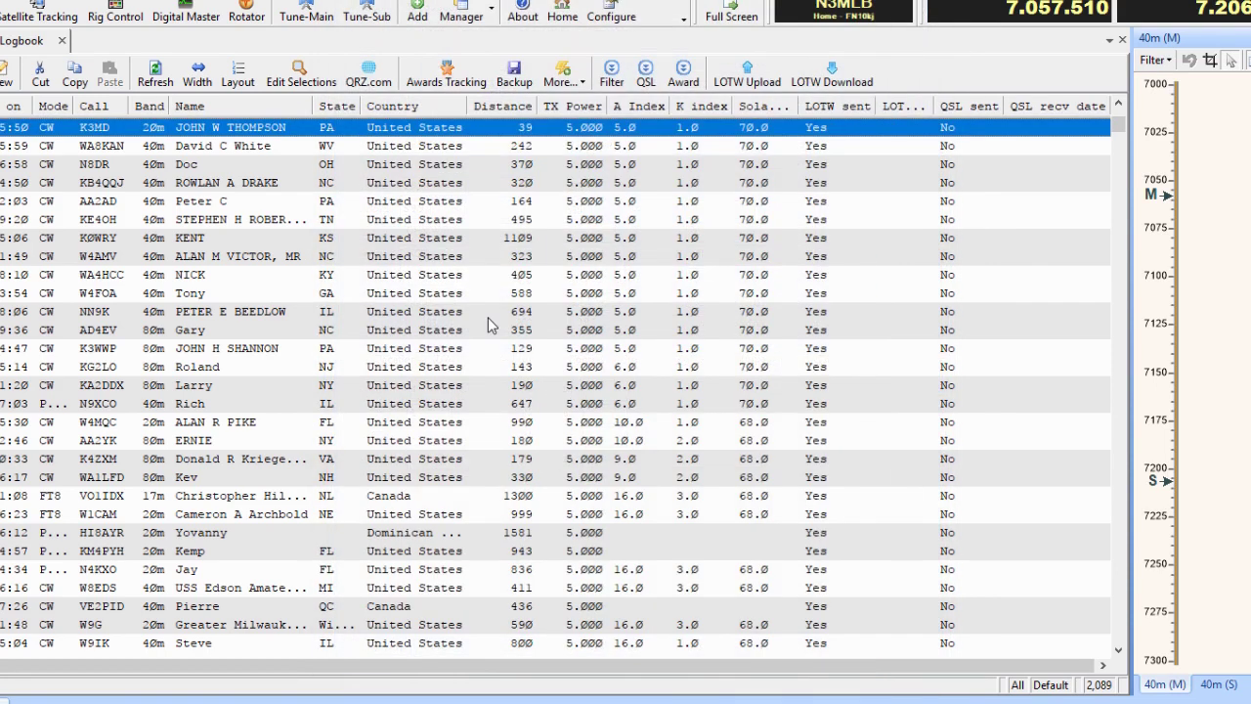